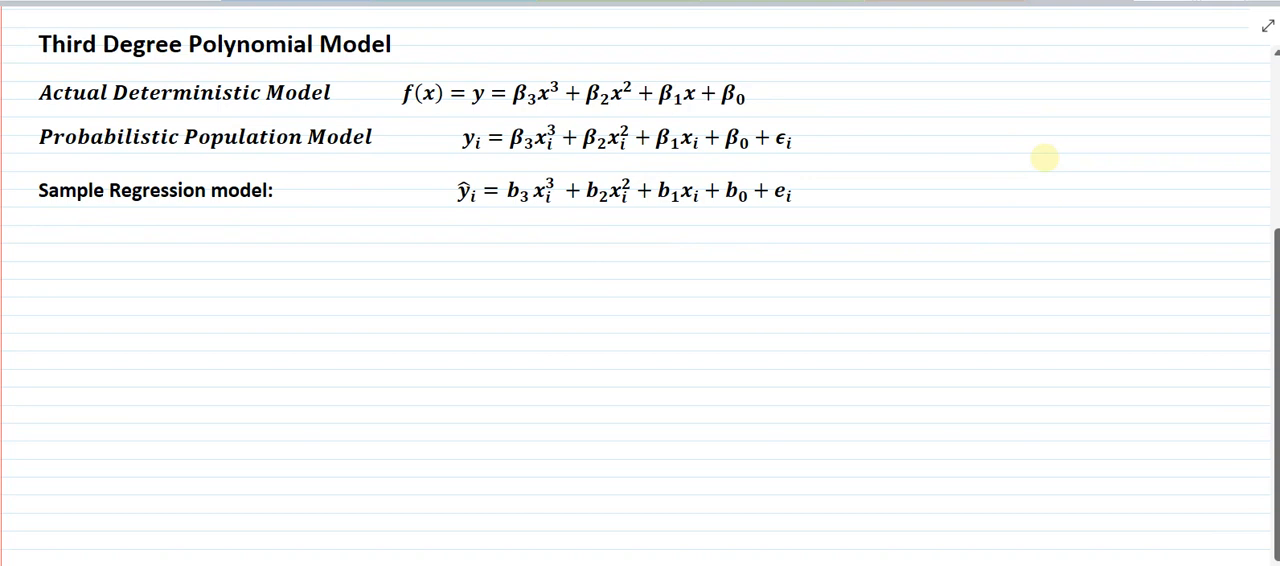
- Annotate the ε_i term of the probabilistic population model with a handwritten line and the word "error"
mouse_move(777, 137)
mouse_down()
mouse_move(806, 123)
mouse_move(790, 114)
mouse_up()
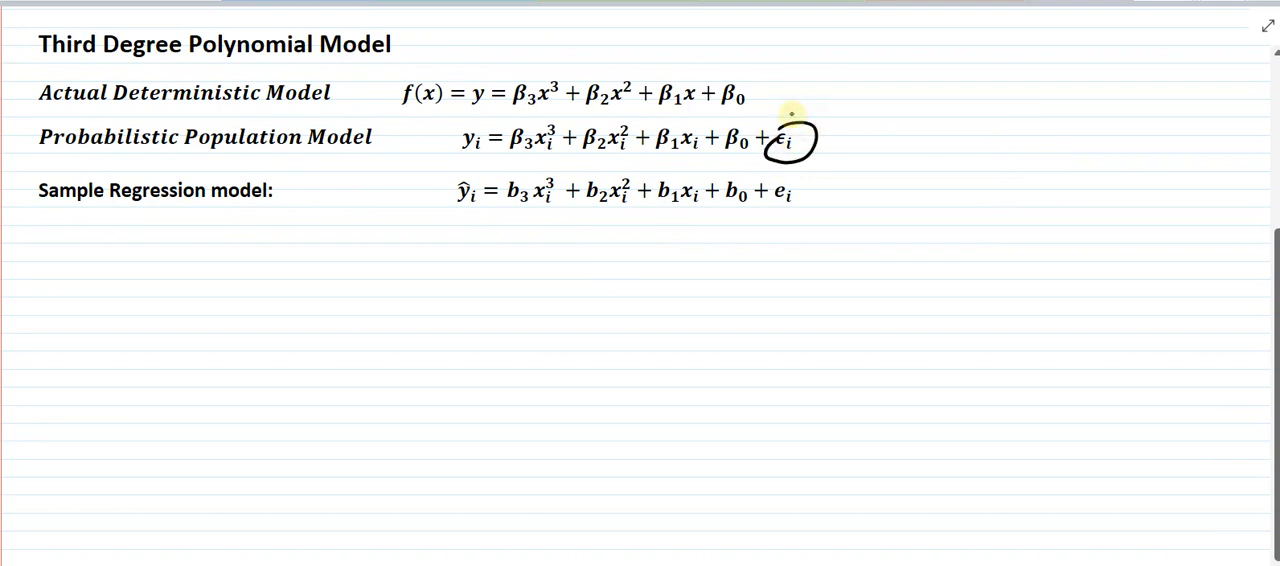
click(822, 137)
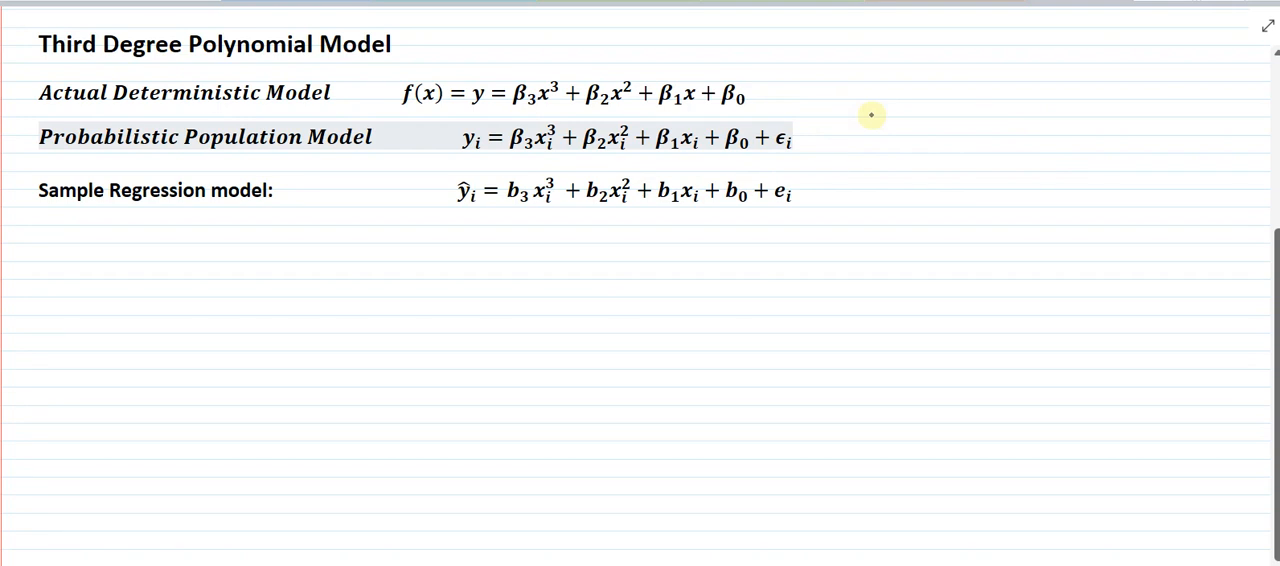
drag(800, 134, 931, 115)
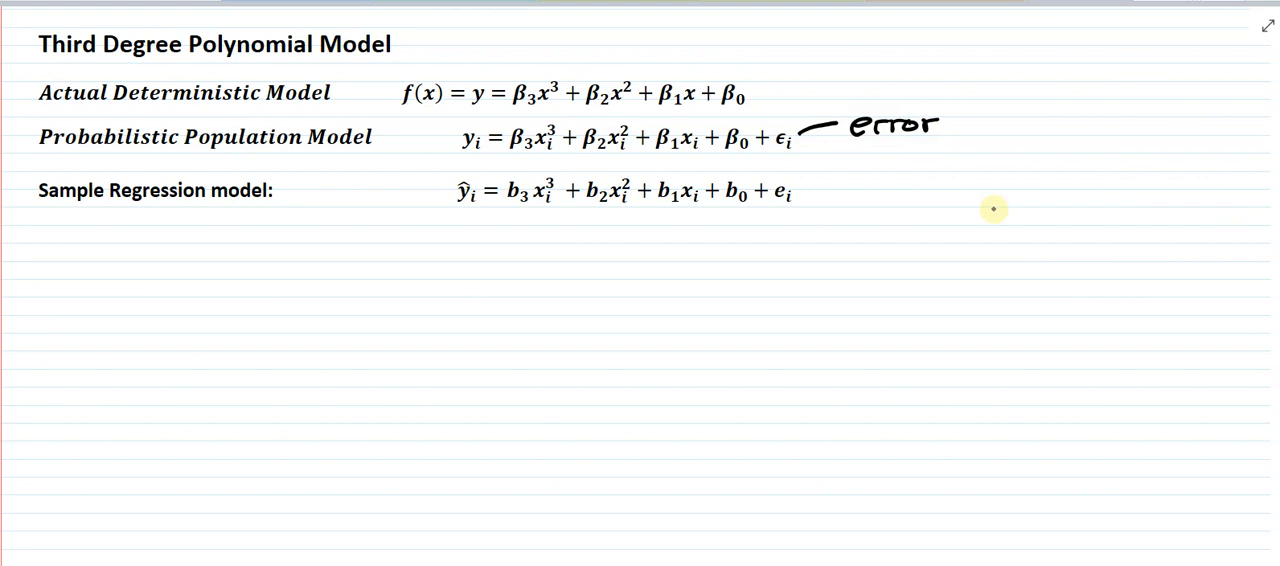
- Sketch a cubic curve with arrowheads on x and y axes below the sample regression model, and label both axes
scroll(994, 283, down, 2)
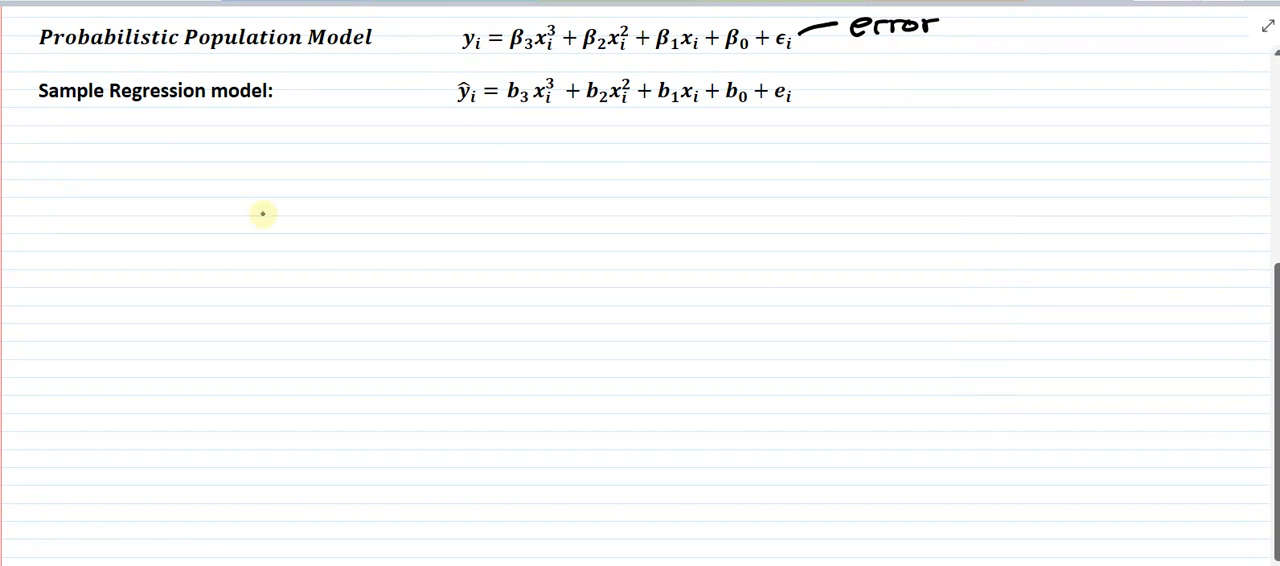
drag(254, 167, 266, 318)
drag(106, 262, 396, 255)
mouse_move(204, 302)
mouse_down()
mouse_move(222, 230)
mouse_move(372, 193)
mouse_move(366, 212)
mouse_move(204, 302)
mouse_move(215, 290)
mouse_up()
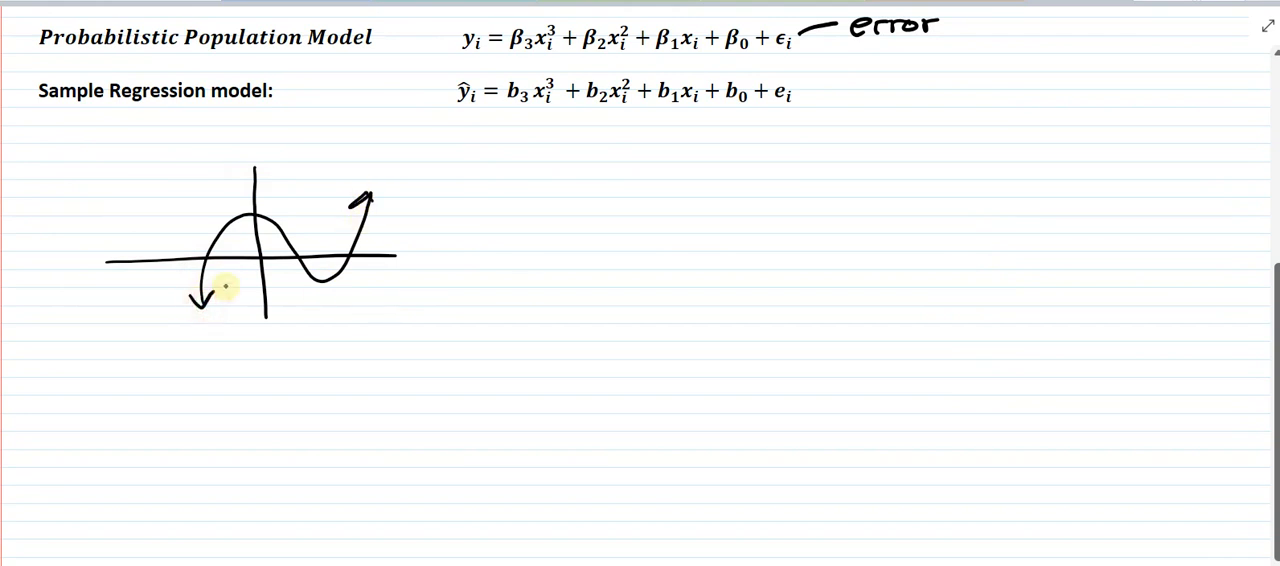
drag(367, 199, 378, 213)
drag(388, 249, 386, 268)
mouse_move(404, 254)
mouse_down()
mouse_move(428, 268)
mouse_move(410, 269)
mouse_up()
mouse_move(244, 183)
mouse_down()
mouse_move(254, 170)
mouse_move(264, 181)
mouse_move(208, 183)
mouse_up()
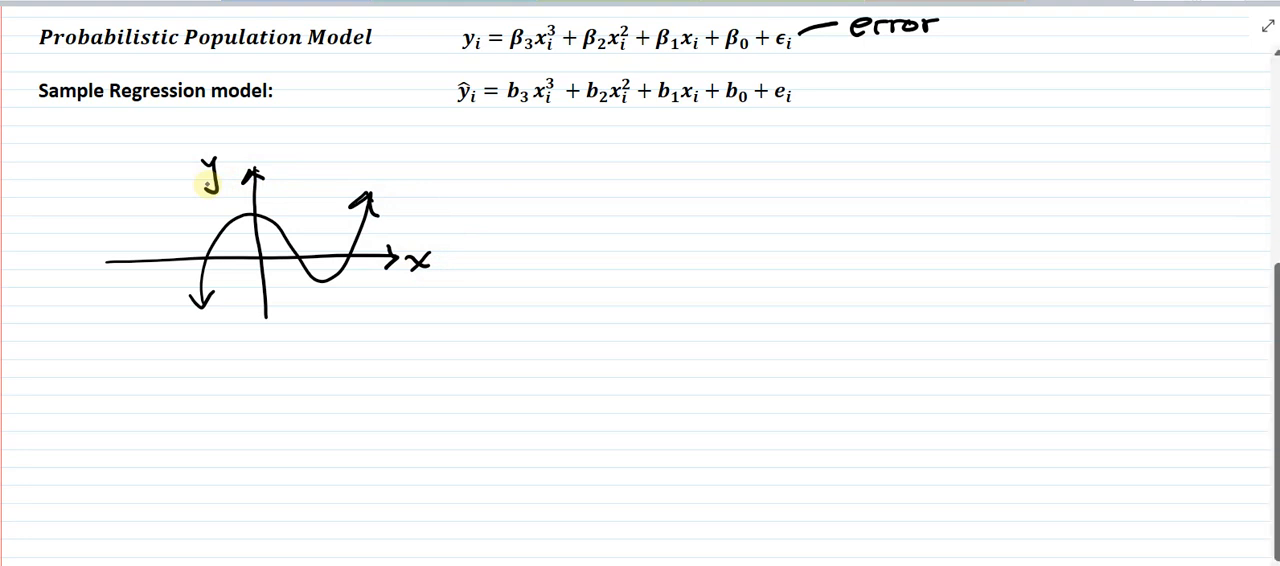
- Sketch a second set of axes beside the first graph with a cubic curve through the origin and arrowheads on both ends
drag(685, 163, 697, 318)
drag(545, 258, 880, 252)
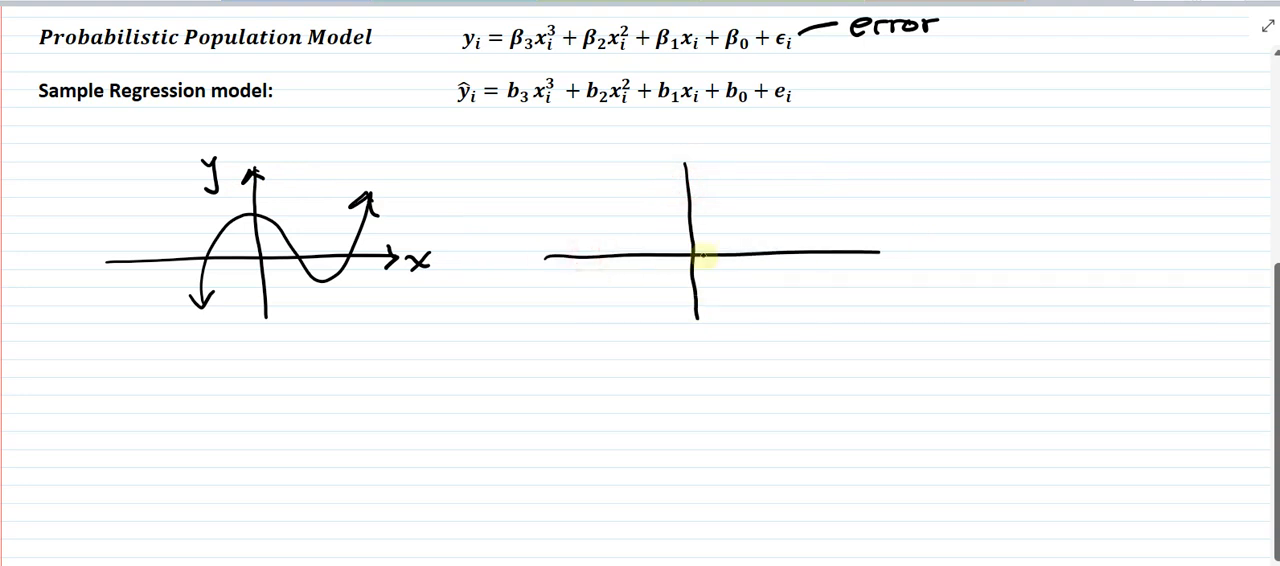
mouse_move(689, 260)
mouse_down()
mouse_move(757, 211)
mouse_move(852, 231)
mouse_move(875, 196)
mouse_up()
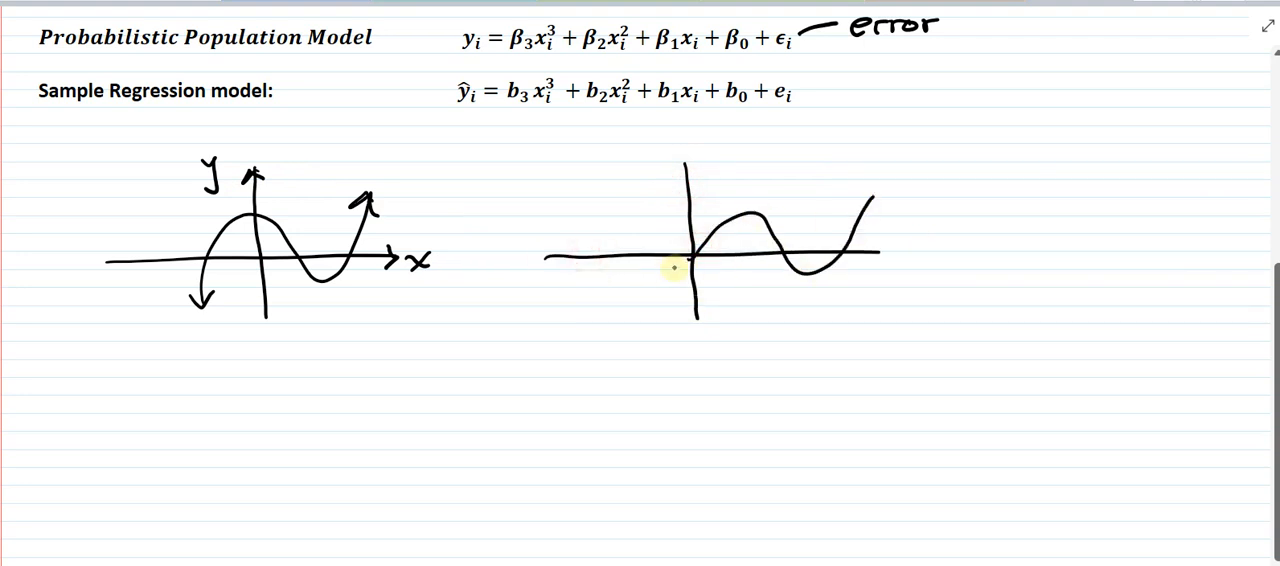
drag(688, 260, 637, 316)
mouse_move(700, 271)
mouse_down()
mouse_move(627, 318)
mouse_move(641, 315)
mouse_up()
drag(856, 211, 868, 200)
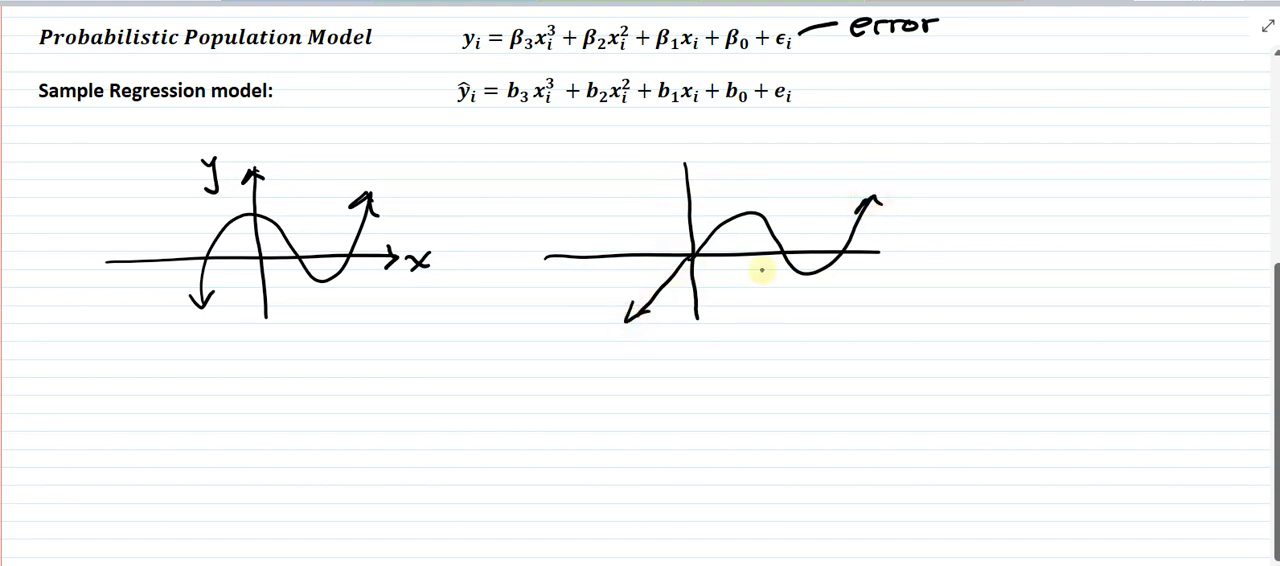
- Label the second graph's x-intercepts 0, 3 and 5, and add arrowheads and the labels x and y to its axes
drag(703, 268, 761, 282)
drag(834, 265, 829, 283)
drag(835, 264, 928, 266)
drag(926, 250, 905, 266)
mouse_move(676, 182)
mouse_down()
mouse_move(680, 171)
mouse_move(698, 180)
mouse_move(648, 172)
mouse_up()
drag(657, 156, 646, 198)
mouse_move(857, 210)
mouse_down()
mouse_move(880, 204)
mouse_move(850, 209)
mouse_up()
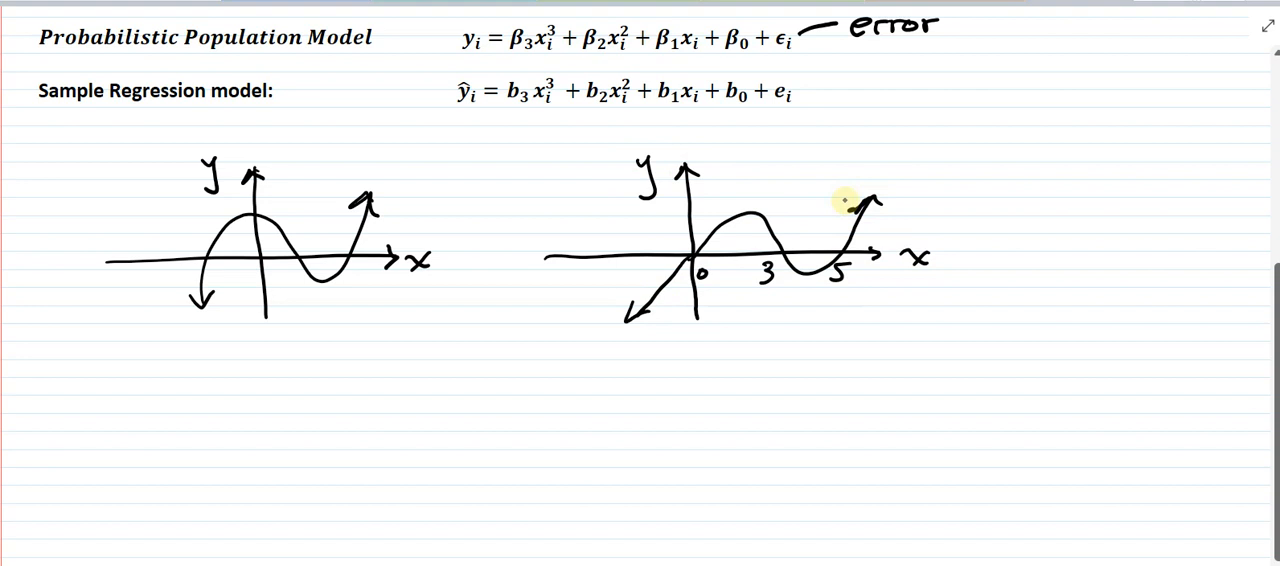
- Sketch a third graph below with the cubic raised above the x-axis, dash its extension for negative x and mark the origin 0
scroll(1006, 366, down, 2)
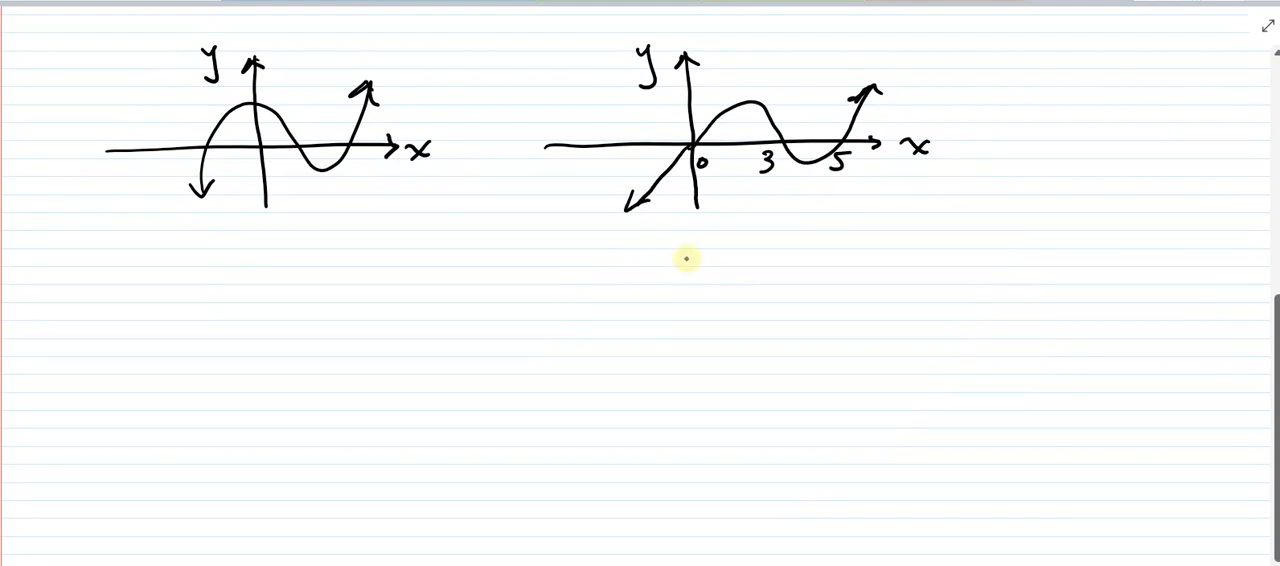
drag(677, 248, 684, 396)
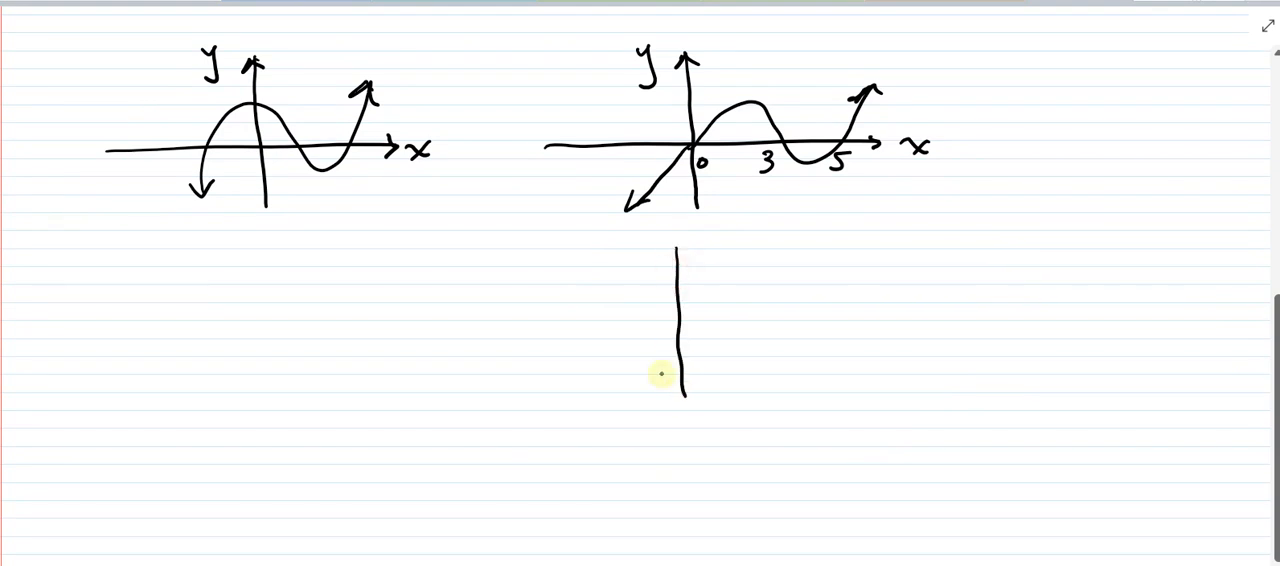
drag(570, 356, 860, 352)
mouse_move(673, 299)
mouse_down()
mouse_move(697, 277)
mouse_move(754, 289)
mouse_move(814, 263)
mouse_move(826, 236)
mouse_up()
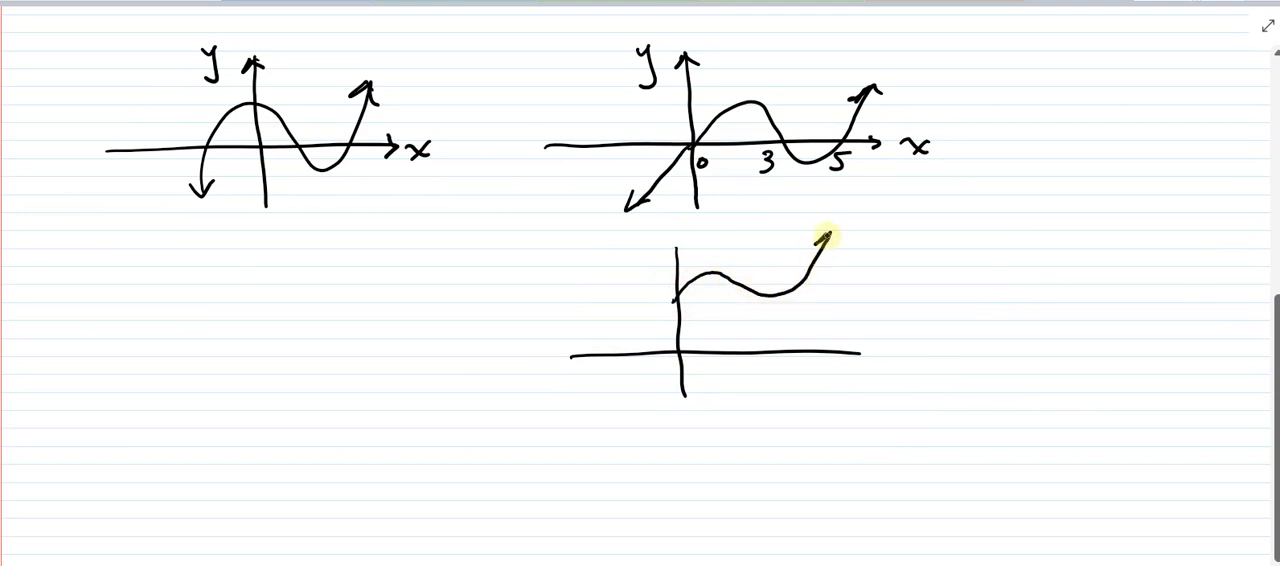
mouse_move(672, 300)
mouse_down()
mouse_move(599, 376)
mouse_move(658, 364)
mouse_up()
- Add arrowheads to the third graph's axes, label its horizontal axis x and write the restriction x ≥ 0 beside it
drag(848, 354, 904, 382)
drag(902, 360, 883, 384)
drag(680, 262, 677, 254)
mouse_move(936, 288)
mouse_down()
mouse_move(952, 308)
mouse_move(934, 309)
mouse_up()
mouse_move(962, 286)
mouse_down()
mouse_move(966, 306)
mouse_move(988, 311)
mouse_move(1008, 292)
mouse_up()
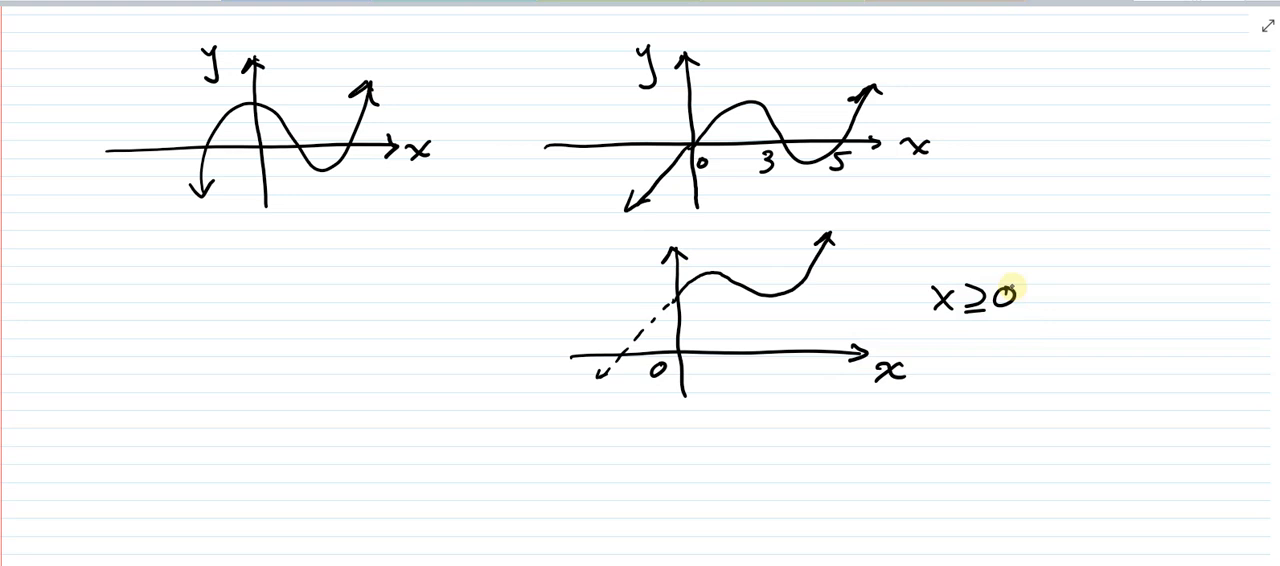
- Write the factored equation f(x) = x(x-3)(x-5) above the second graph
mouse_move(854, 99)
mouse_down()
mouse_move(872, 90)
mouse_move(837, 49)
mouse_move(885, 47)
mouse_move(889, 64)
mouse_move(927, 56)
mouse_up()
drag(908, 66, 928, 65)
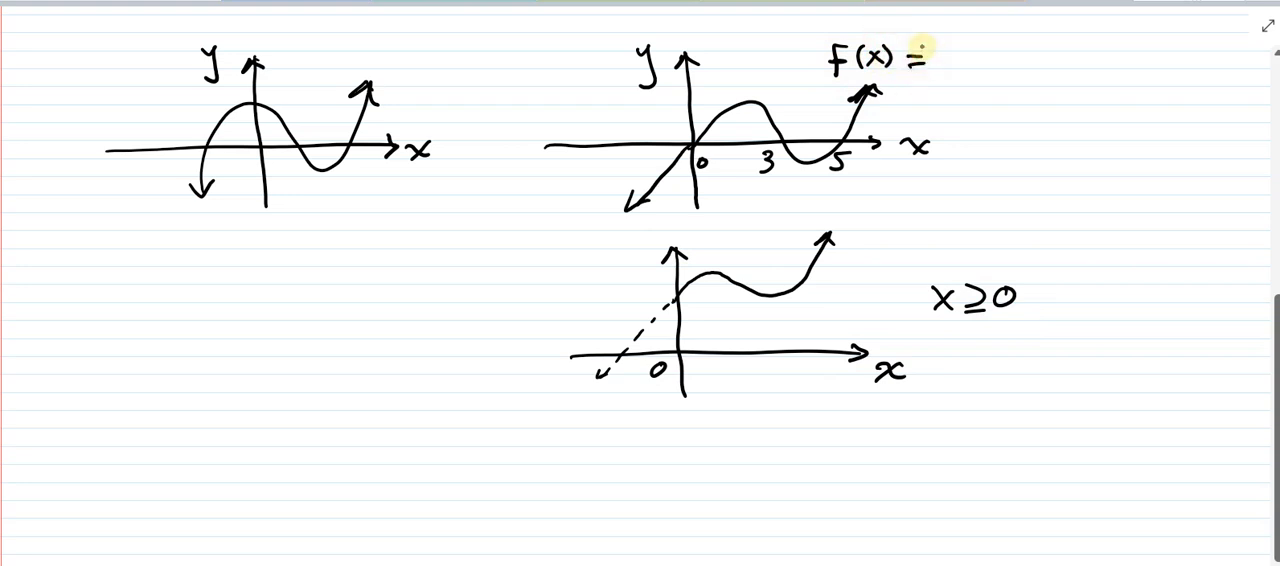
mouse_move(937, 57)
mouse_down()
mouse_move(954, 54)
mouse_move(942, 74)
mouse_up()
mouse_move(988, 44)
mouse_down()
mouse_move(986, 77)
mouse_move(1046, 51)
mouse_move(1068, 78)
mouse_up()
drag(1084, 40, 1080, 78)
mouse_move(1092, 54)
mouse_down()
mouse_move(1106, 54)
mouse_move(1098, 72)
mouse_up()
drag(1118, 58, 1162, 74)
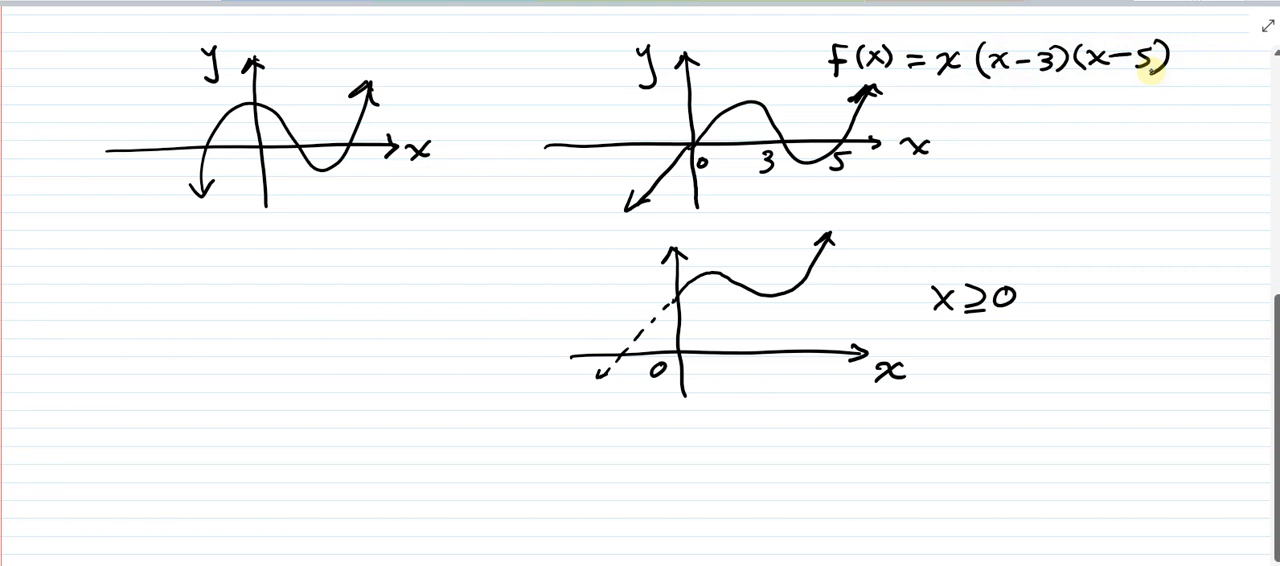
- Write the transformed function g(x) = a f(x) + k beside the third graph
drag(858, 226, 842, 256)
mouse_move(882, 222)
mouse_down()
mouse_move(876, 244)
mouse_move(900, 242)
mouse_up()
drag(898, 224, 878, 252)
mouse_move(904, 224)
mouse_down()
mouse_move(910, 250)
mouse_move(942, 229)
mouse_up()
mouse_move(922, 240)
mouse_down()
mouse_move(958, 246)
mouse_move(972, 232)
mouse_move(986, 246)
mouse_up()
mouse_move(998, 226)
mouse_down()
mouse_move(1016, 244)
mouse_move(1000, 246)
mouse_move(1028, 246)
mouse_move(958, 246)
mouse_move(1040, 232)
mouse_move(1064, 246)
mouse_up()
mouse_move(1056, 236)
mouse_down()
mouse_move(1090, 234)
mouse_move(1090, 245)
mouse_move(1102, 220)
mouse_move(1106, 242)
mouse_up()
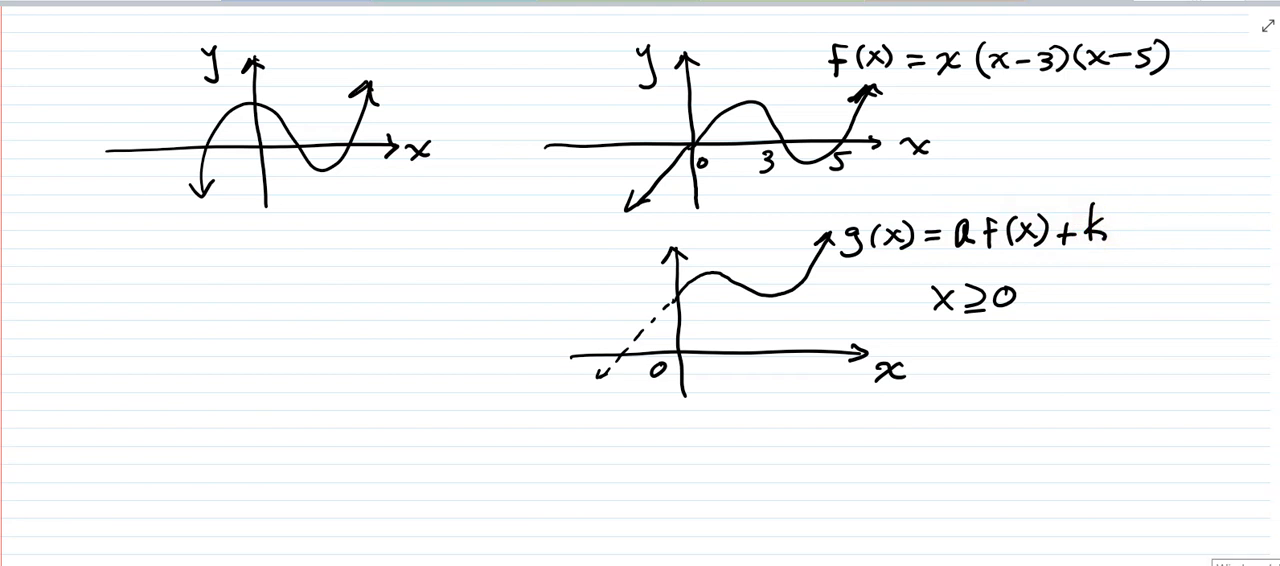
- Draw a box around the g(x) equation beside the third graph
mouse_move(762, 346)
mouse_down()
mouse_move(762, 312)
mouse_move(781, 344)
mouse_up()
mouse_move(792, 318)
mouse_down()
mouse_move(790, 344)
mouse_move(803, 334)
mouse_move(763, 323)
mouse_move(794, 326)
mouse_move(800, 309)
mouse_up()
mouse_move(816, 206)
mouse_down()
mouse_move(1136, 257)
mouse_move(815, 238)
mouse_move(820, 201)
mouse_up()
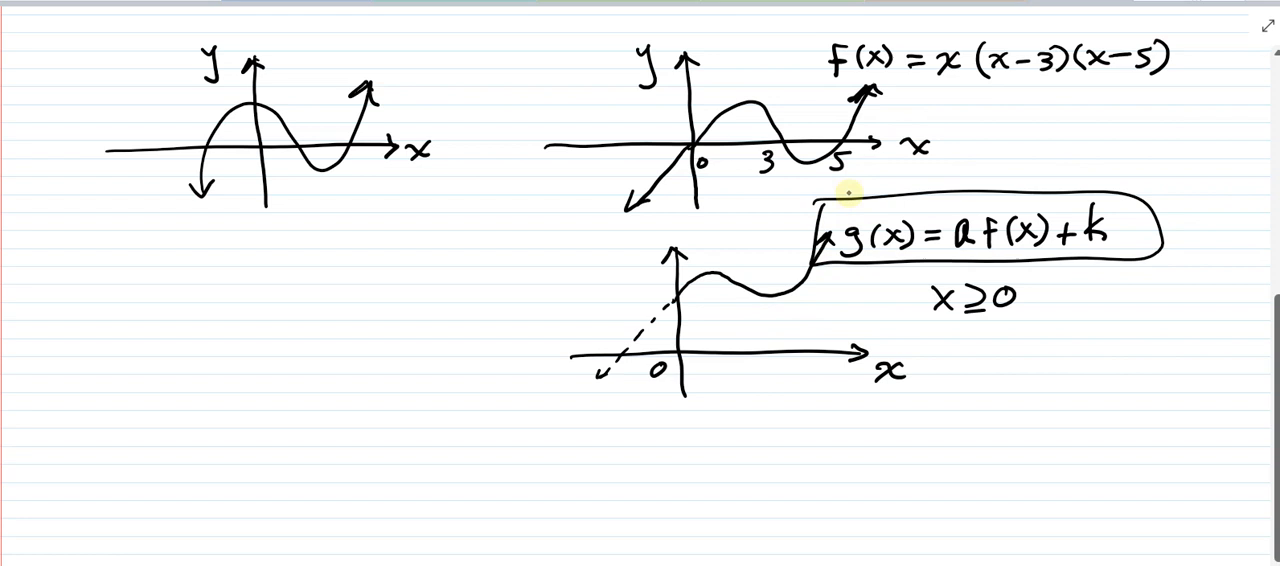
- Write the equation f(x) = 1/4 x(x-5)(x-3) + 6 below the third graph
scroll(1046, 243, down, 4)
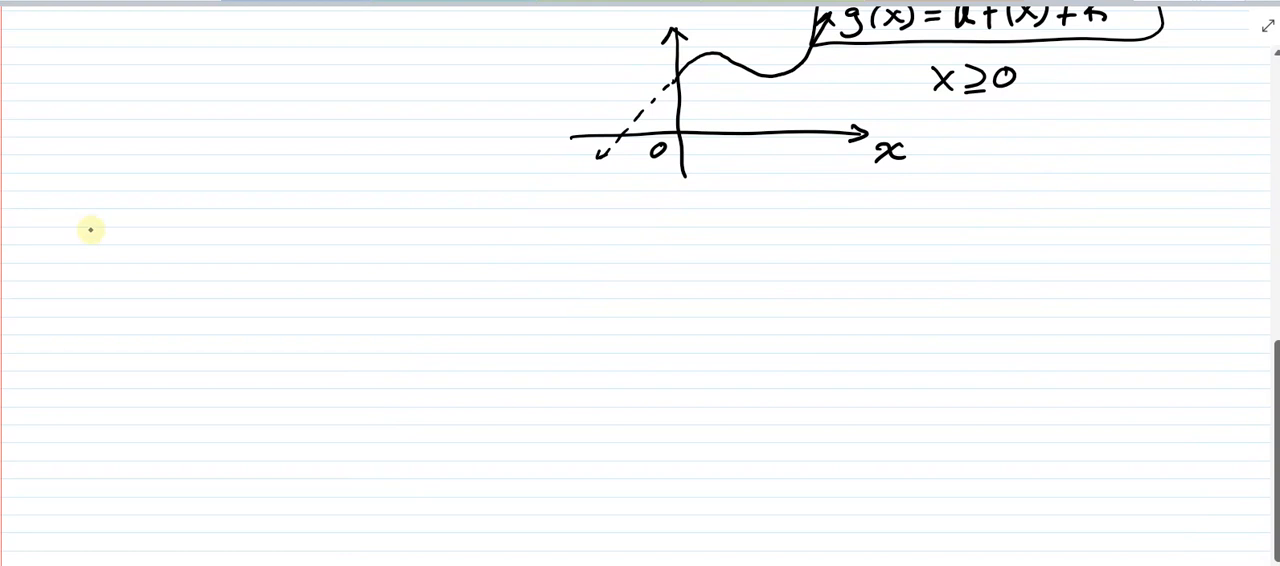
mouse_move(98, 221)
mouse_down()
mouse_move(73, 261)
mouse_move(123, 237)
mouse_move(168, 243)
mouse_up()
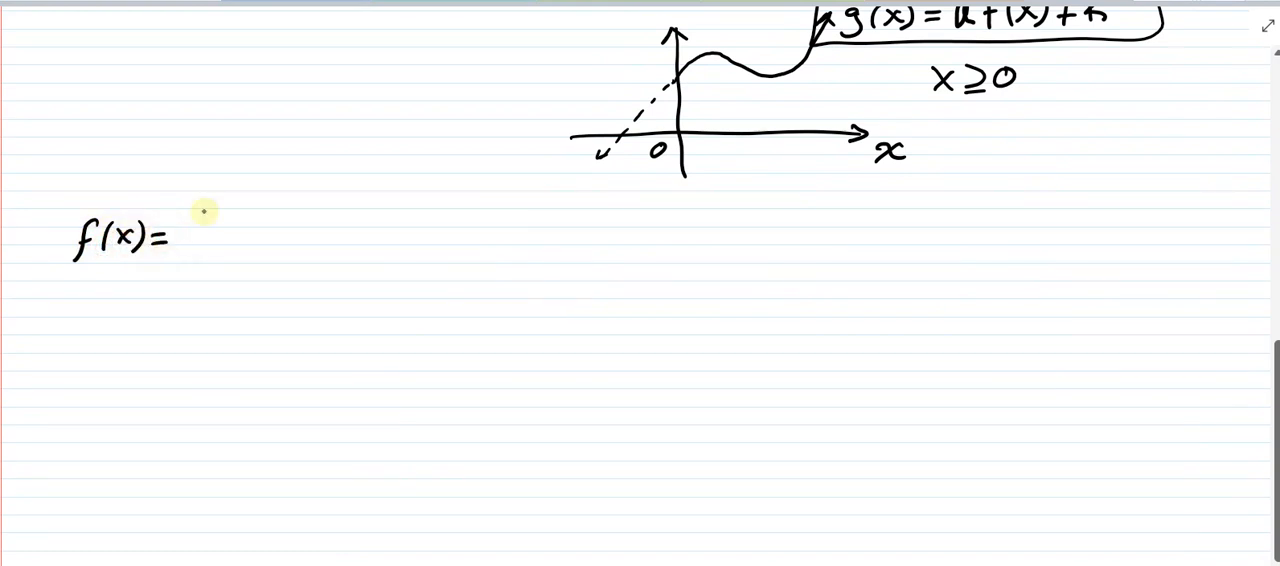
drag(206, 212, 201, 232)
mouse_move(180, 240)
mouse_down()
mouse_move(218, 236)
mouse_move(193, 250)
mouse_move(206, 258)
mouse_up()
drag(198, 246, 194, 272)
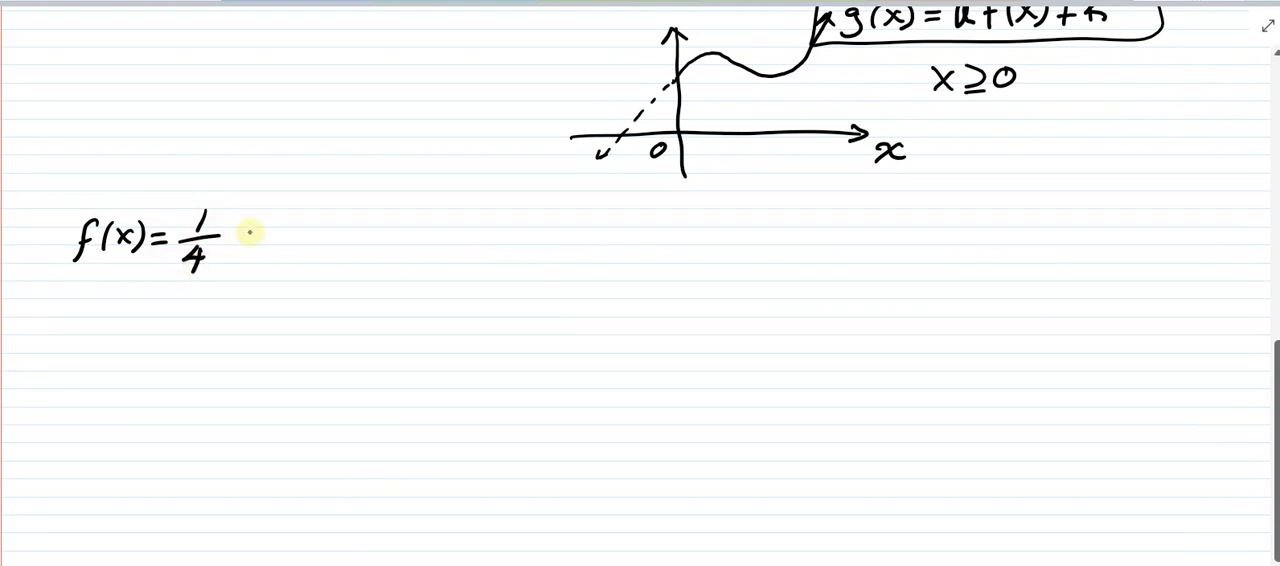
drag(232, 230, 250, 250)
mouse_move(254, 228)
mouse_down()
mouse_move(230, 254)
mouse_move(274, 232)
mouse_move(277, 252)
mouse_up()
mouse_move(287, 223)
mouse_down()
mouse_move(304, 248)
mouse_move(285, 249)
mouse_up()
drag(309, 238, 331, 246)
drag(364, 211, 355, 249)
mouse_move(381, 214)
mouse_down()
mouse_move(375, 245)
mouse_move(406, 247)
mouse_up()
mouse_move(407, 223)
mouse_down()
mouse_move(384, 248)
mouse_move(428, 246)
mouse_up()
drag(458, 218, 460, 246)
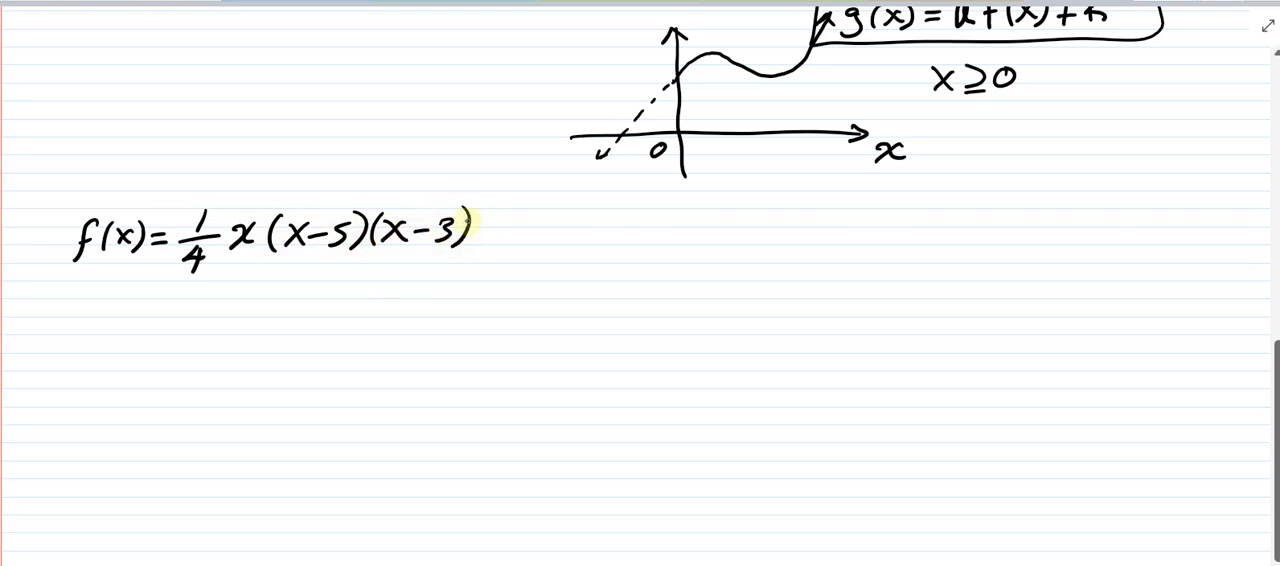
mouse_move(482, 236)
mouse_down()
mouse_move(500, 236)
mouse_move(490, 246)
mouse_up()
drag(527, 210, 526, 228)
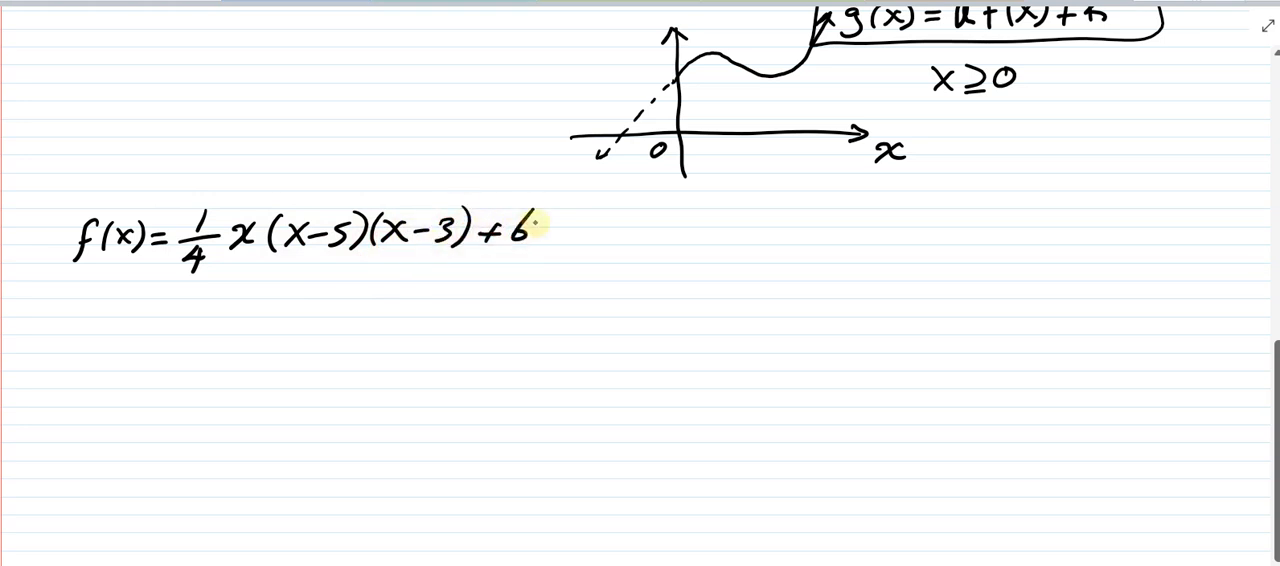
scroll(909, 286, up, 2)
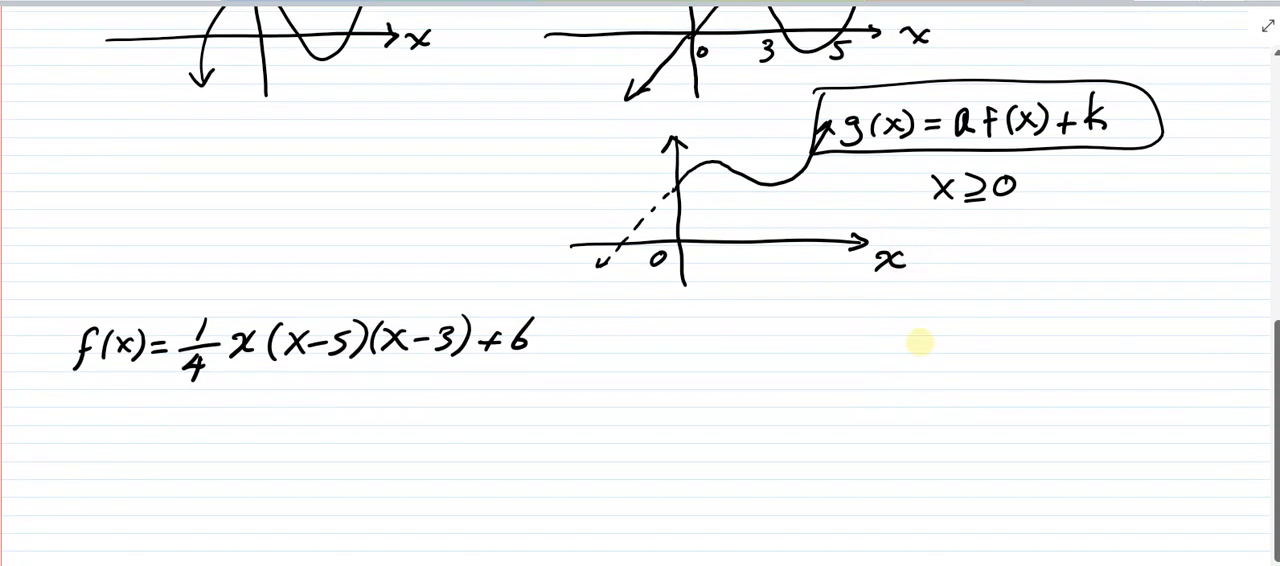
drag(565, 185, 825, 200)
drag(735, 222, 590, 146)
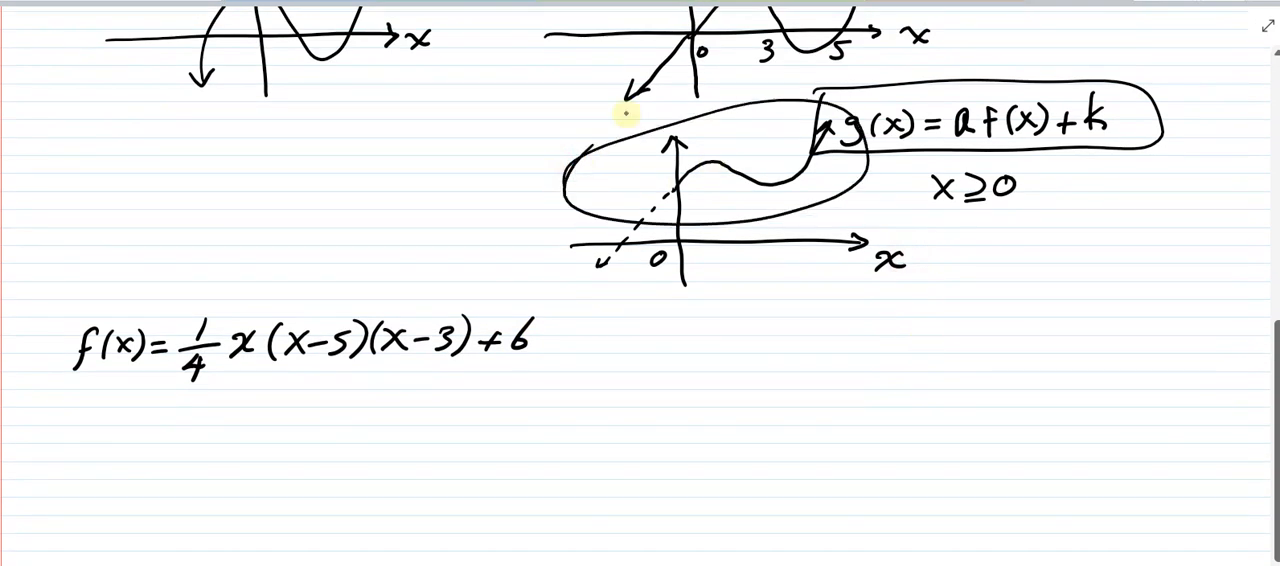
mouse_move(568, 194)
mouse_down()
mouse_move(592, 203)
mouse_move(583, 191)
mouse_up()
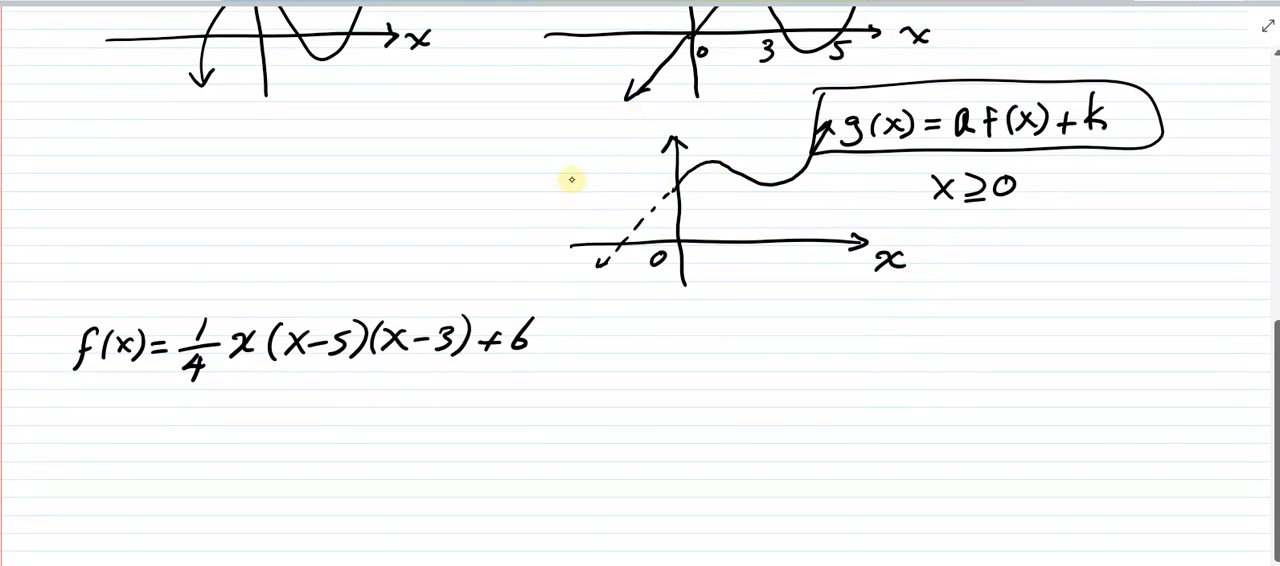
- Write "Deterministic Model" beside the factored equation with the 1/4 coefficient
scroll(747, 257, down, 1)
scroll(747, 257, down, 3)
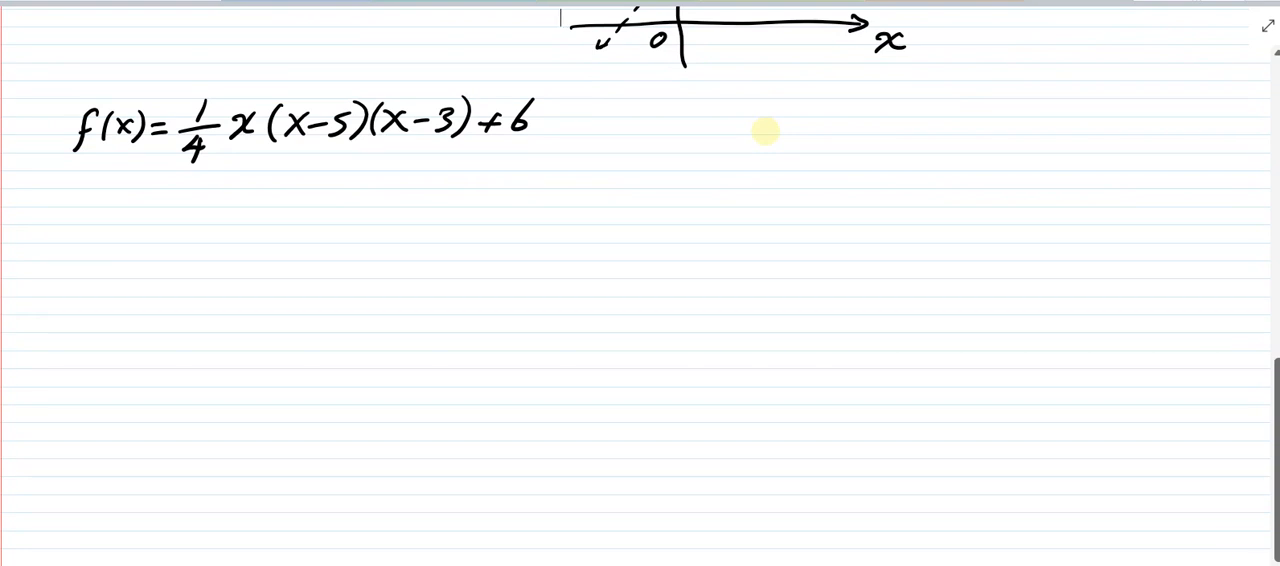
mouse_move(588, 100)
mouse_down()
mouse_move(650, 122)
mouse_move(737, 126)
mouse_move(820, 106)
mouse_move(923, 117)
mouse_move(1006, 91)
mouse_move(984, 121)
mouse_up()
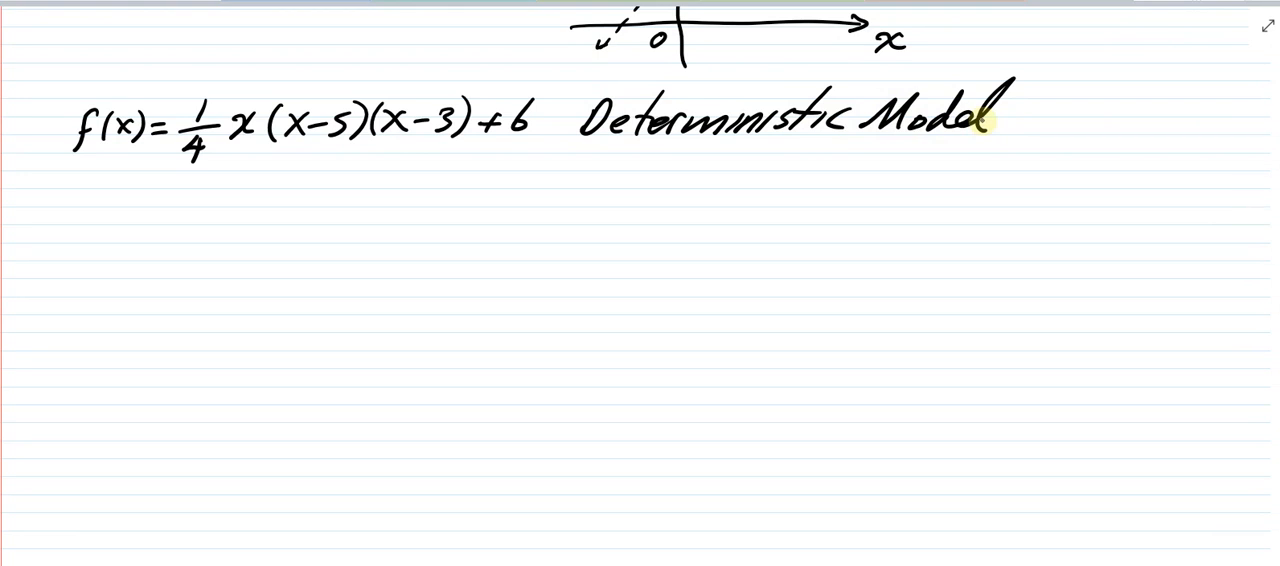
- Write the expanded form = .25x³ - 2x² + 3.75x + 6 below the factored equation
drag(143, 214, 162, 224)
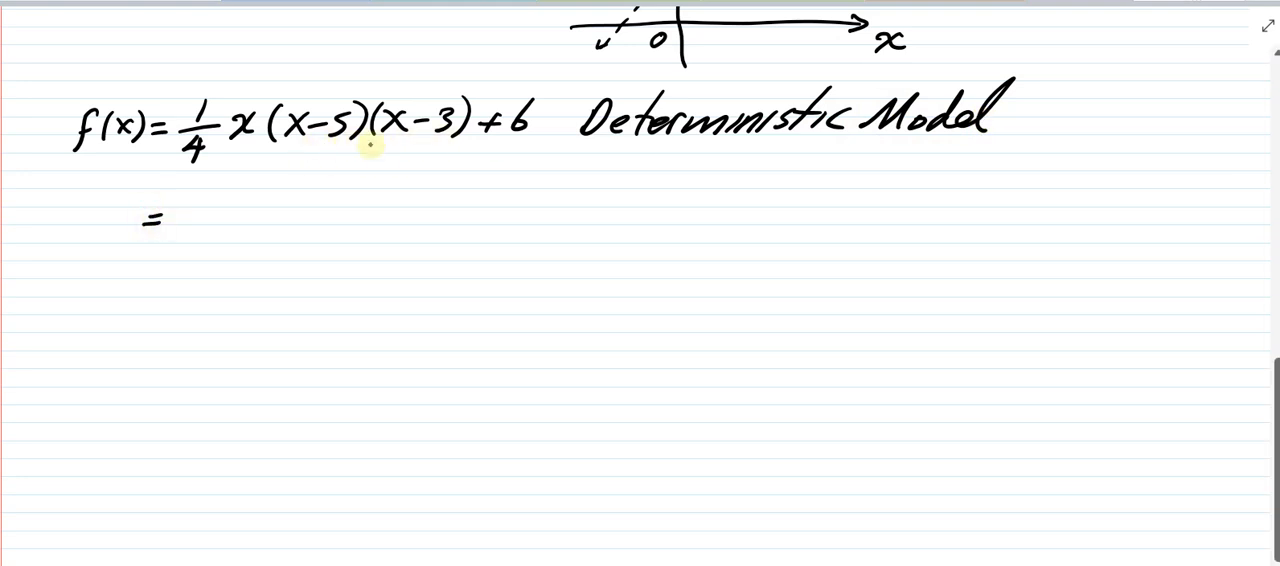
click(182, 220)
mouse_move(200, 208)
mouse_down()
mouse_move(218, 224)
mouse_move(234, 214)
mouse_move(229, 225)
mouse_move(270, 225)
mouse_up()
drag(276, 203, 251, 226)
mouse_move(286, 176)
mouse_down()
mouse_move(286, 197)
mouse_move(346, 226)
mouse_up()
mouse_move(359, 205)
mouse_down()
mouse_move(380, 228)
mouse_move(367, 226)
mouse_up()
drag(393, 188, 434, 217)
mouse_move(423, 205)
mouse_down()
mouse_move(421, 231)
mouse_move(495, 216)
mouse_move(488, 228)
mouse_up()
click(467, 218)
mouse_move(511, 206)
mouse_down()
mouse_move(503, 226)
mouse_move(537, 203)
mouse_up()
drag(539, 207, 559, 227)
mouse_move(568, 206)
mouse_down()
mouse_move(535, 228)
mouse_move(606, 217)
mouse_up()
drag(596, 205, 594, 230)
drag(634, 198, 620, 216)
- Add f(x) in front of the expanded polynomial and draw a box around the whole equation
drag(72, 205, 63, 240)
mouse_move(93, 203)
mouse_down()
mouse_move(88, 232)
mouse_move(113, 230)
mouse_up()
mouse_move(114, 208)
mouse_down()
mouse_move(98, 232)
mouse_move(122, 233)
mouse_up()
mouse_move(44, 192)
mouse_down()
mouse_move(45, 256)
mouse_move(474, 249)
mouse_move(691, 171)
mouse_up()
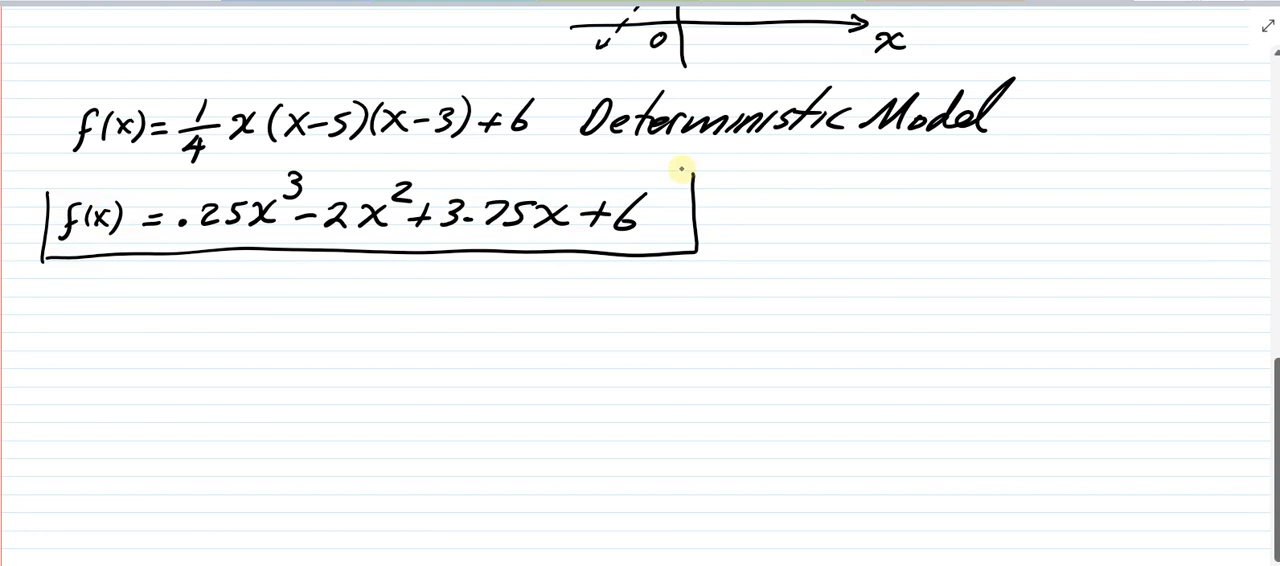
- Draw an arrow pointing at the boxed polynomial and write a note beside it
drag(805, 215, 712, 220)
drag(735, 205, 711, 221)
drag(711, 222, 738, 237)
mouse_move(820, 216)
mouse_down()
mouse_move(871, 205)
mouse_move(972, 221)
mouse_move(989, 206)
mouse_move(1069, 206)
mouse_move(1095, 228)
mouse_move(1088, 242)
mouse_up()
mouse_move(857, 256)
mouse_down()
mouse_move(860, 272)
mouse_move(1073, 262)
mouse_up()
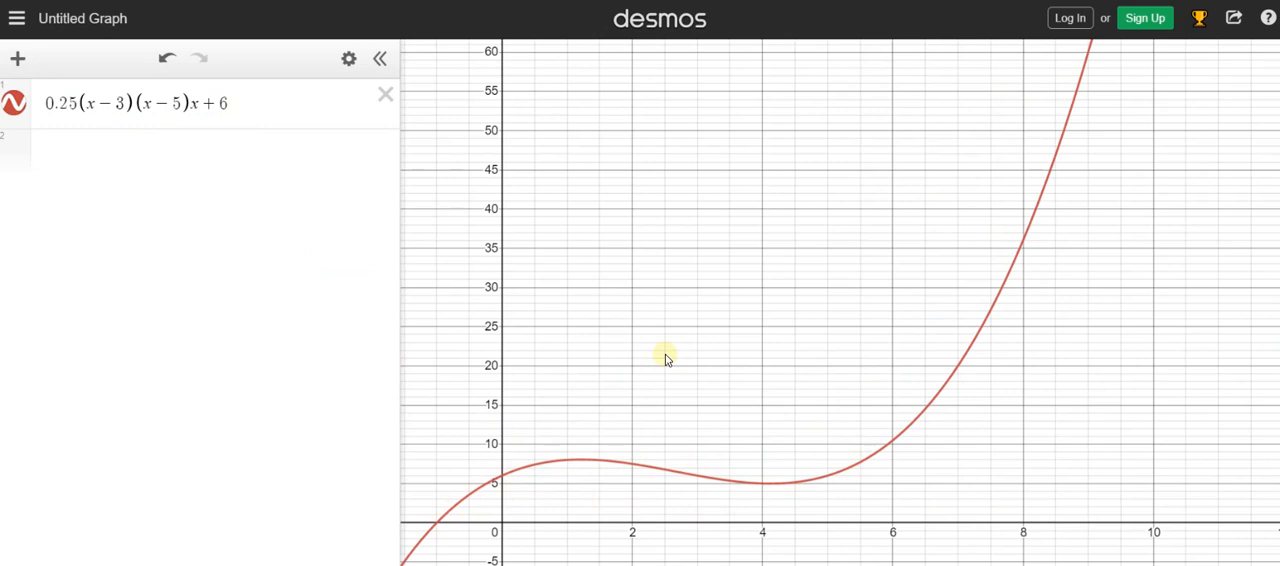
- Switch to Desmos and examine the graph of 0.25(x-3)(x-5)x + 6 at wider and closer scales
scroll(666, 358, down, 5)
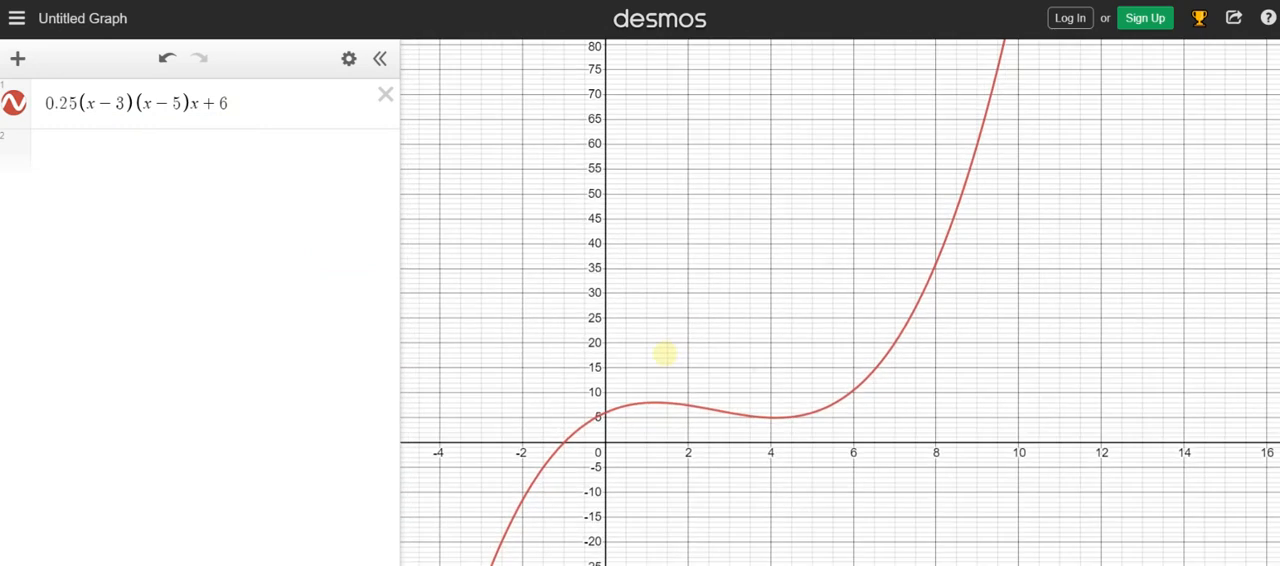
scroll(666, 354, down, 5)
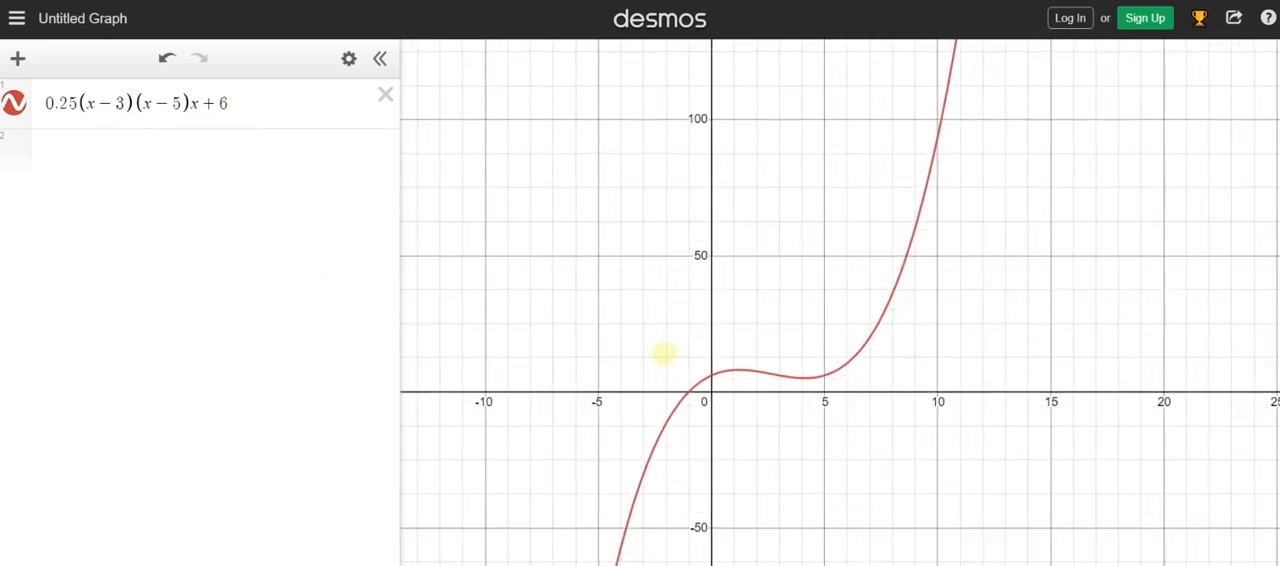
scroll(666, 355, down, 3)
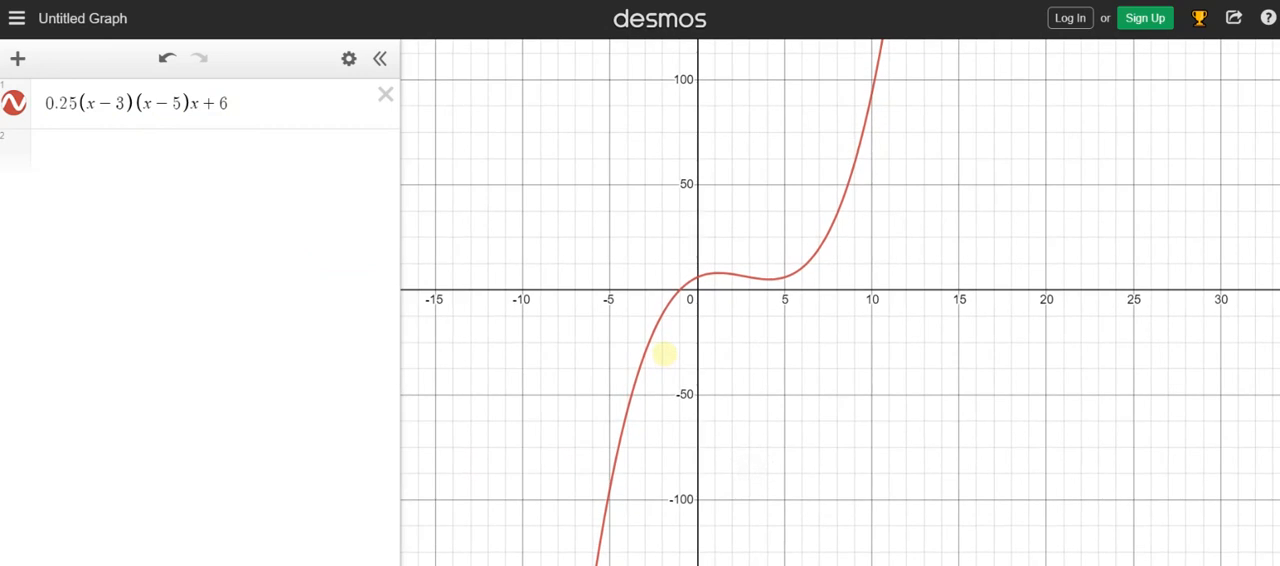
scroll(665, 354, up, 5)
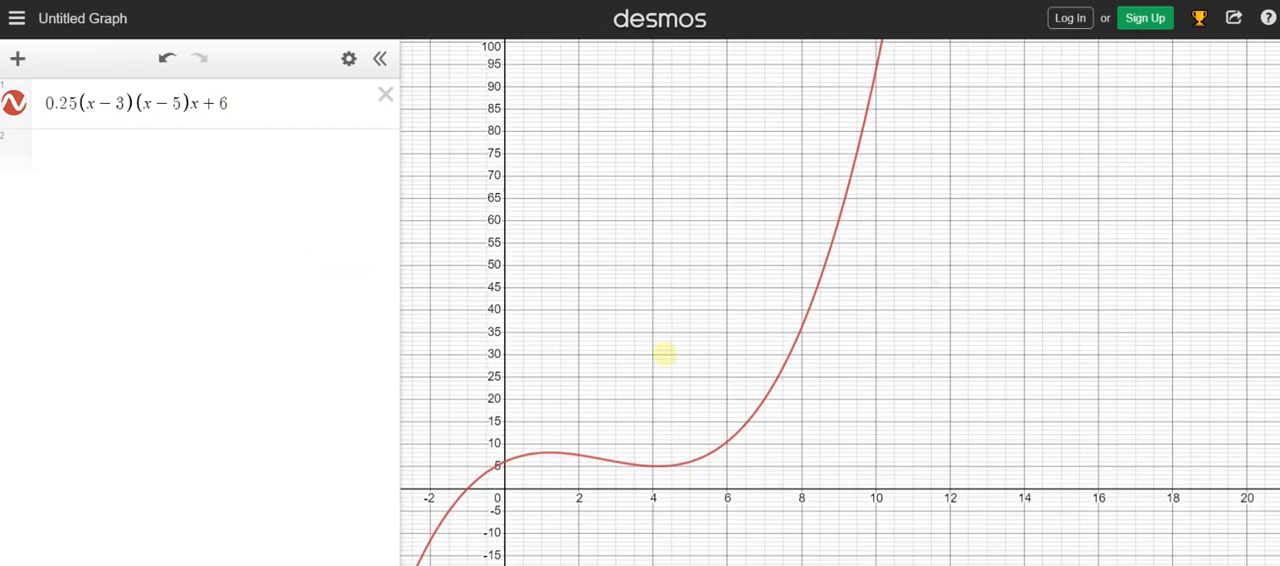
- Examine the cubic curve more closely between x = 0 and about x = 9
scroll(665, 354, up, 3)
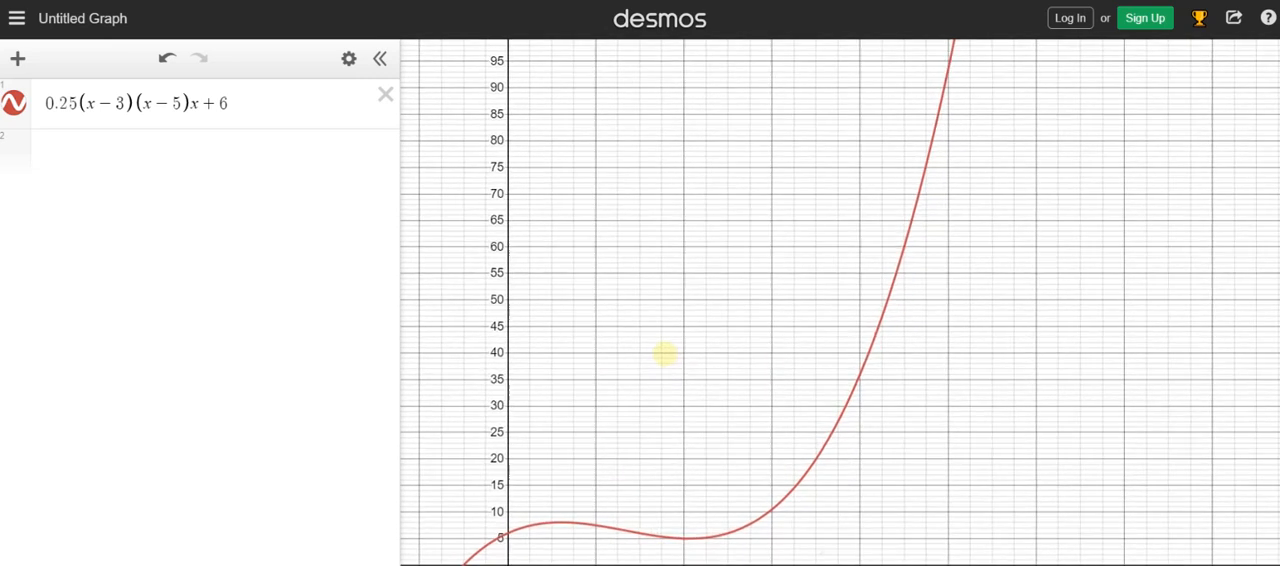
scroll(665, 353, up, 4)
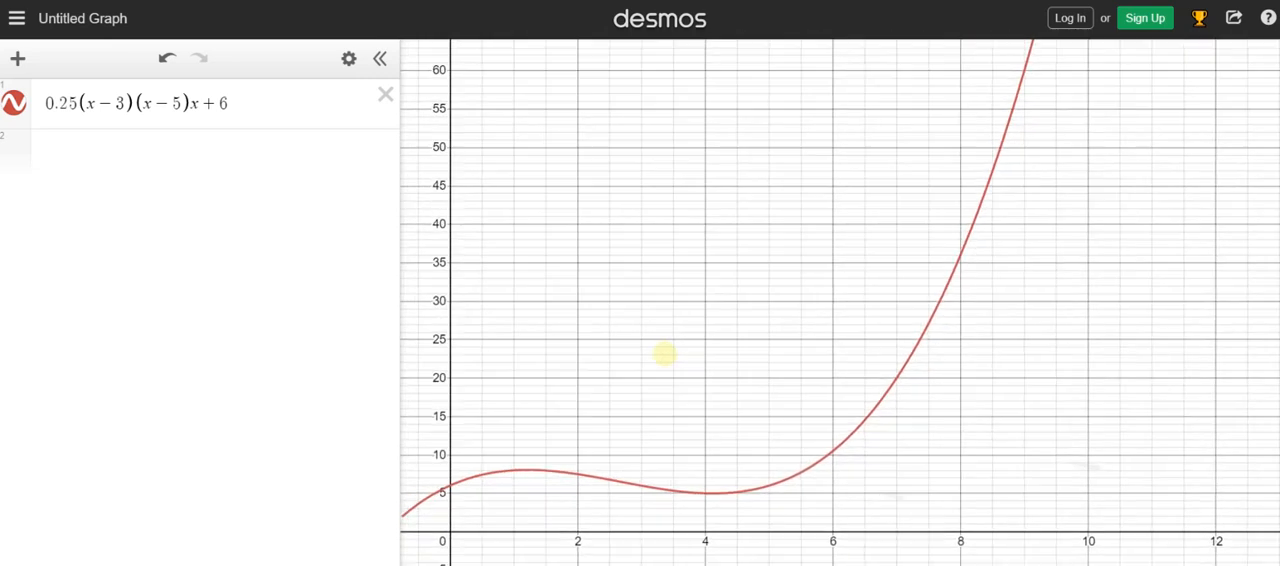
scroll(665, 353, up, 3)
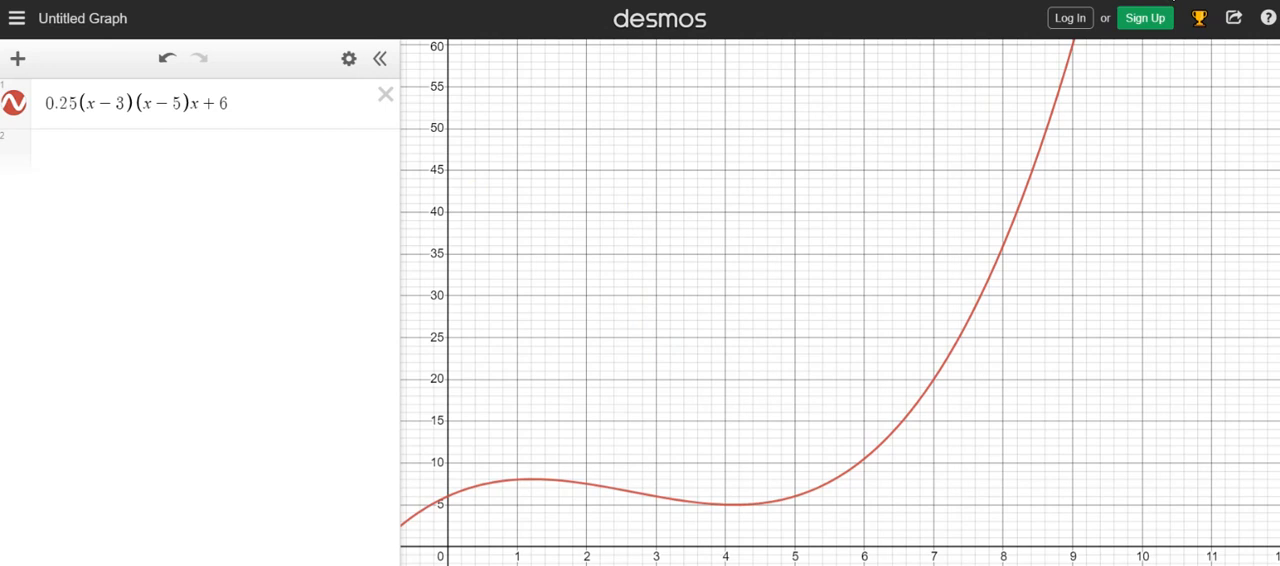
- Switch to Excel and paste the header row running from x^3 to Actual-Pred, starting in cell D3
click(1170, 0)
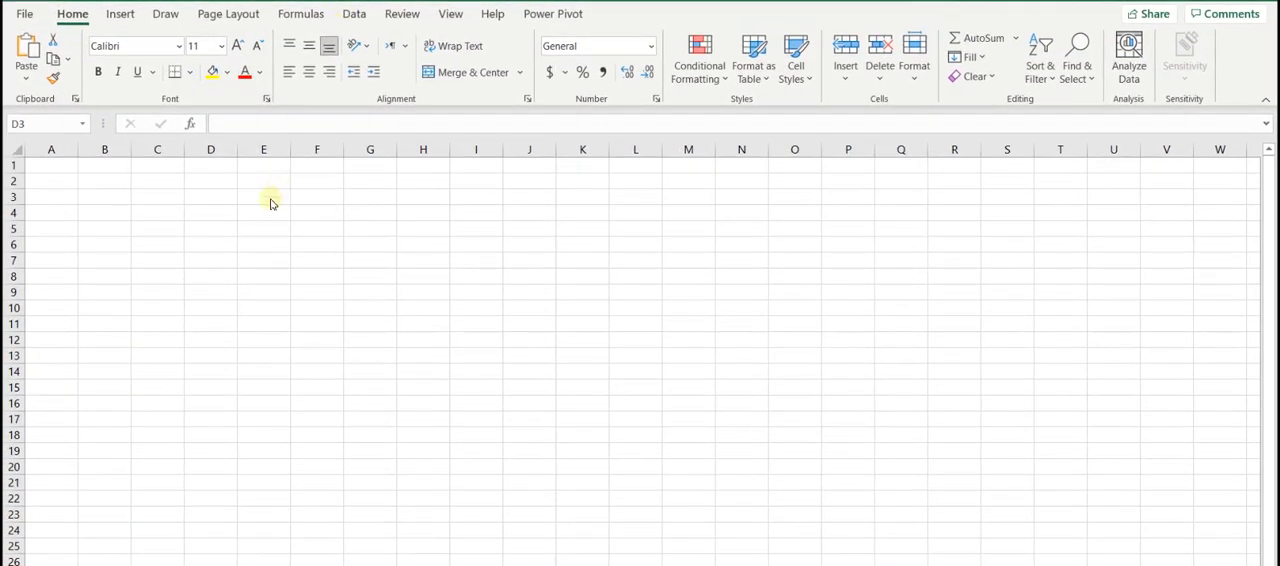
text(x^3	x^2	X	y-actual	y-sim	y-pred	Actual-Pred)
click(325, 243)
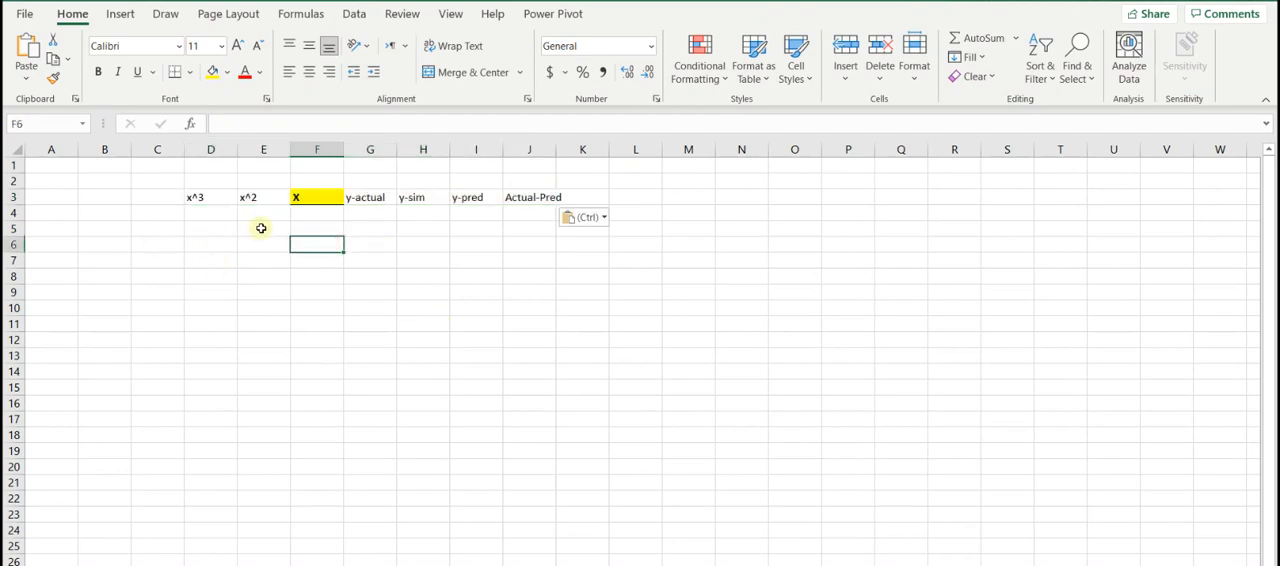
- Autofit column J to its heading and center the headers in D3:J3
double_click(558, 151)
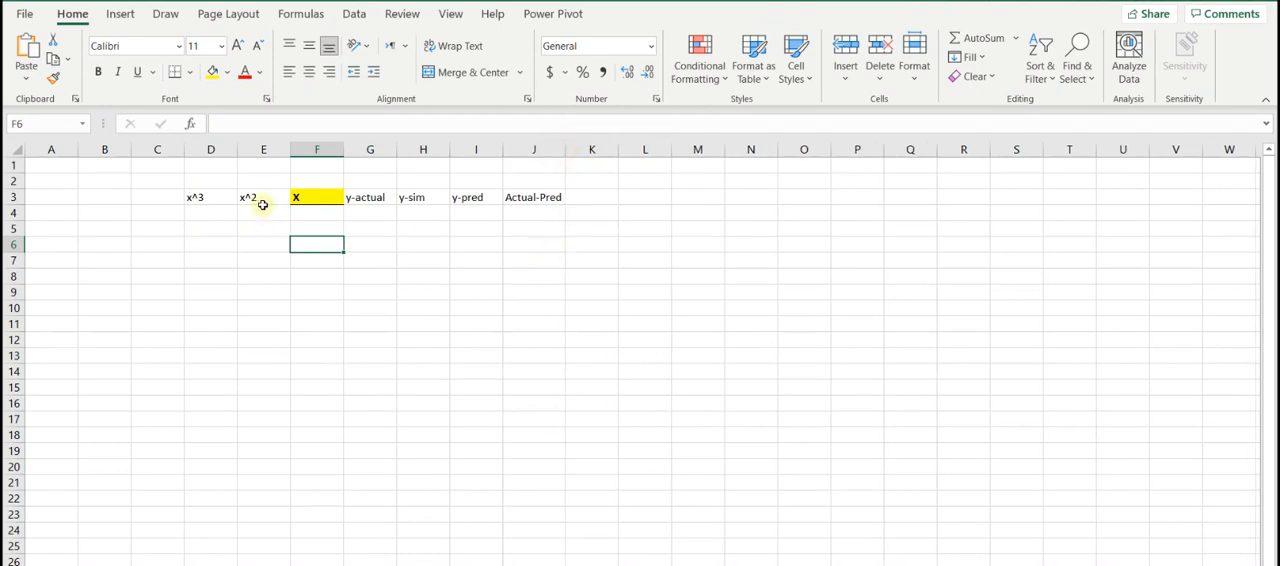
drag(201, 197, 520, 197)
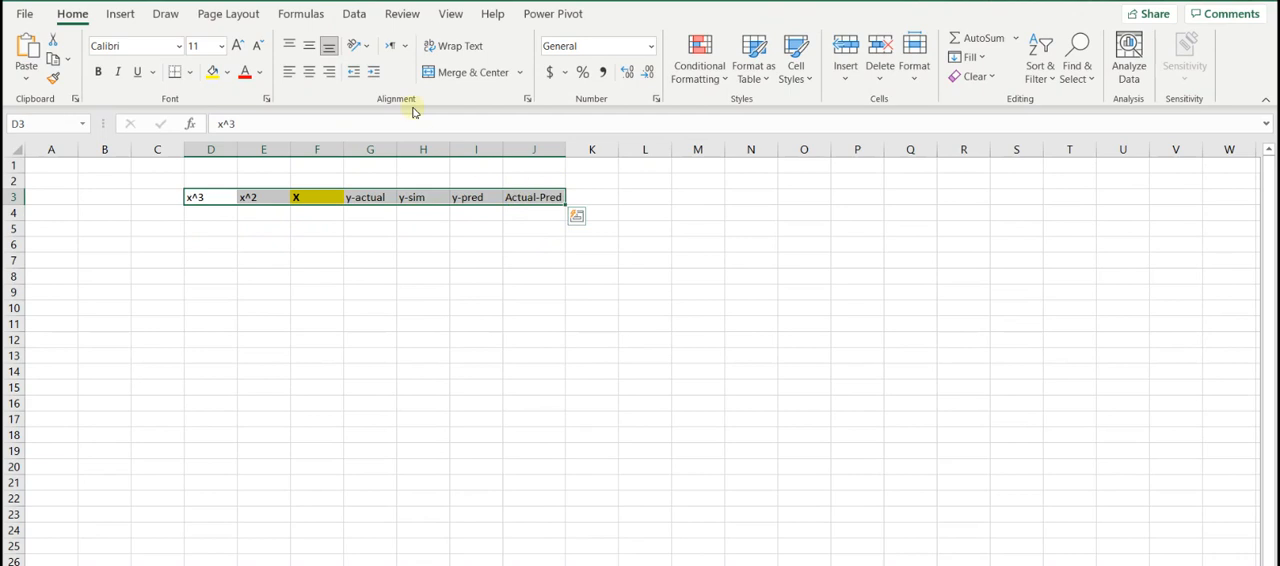
click(309, 72)
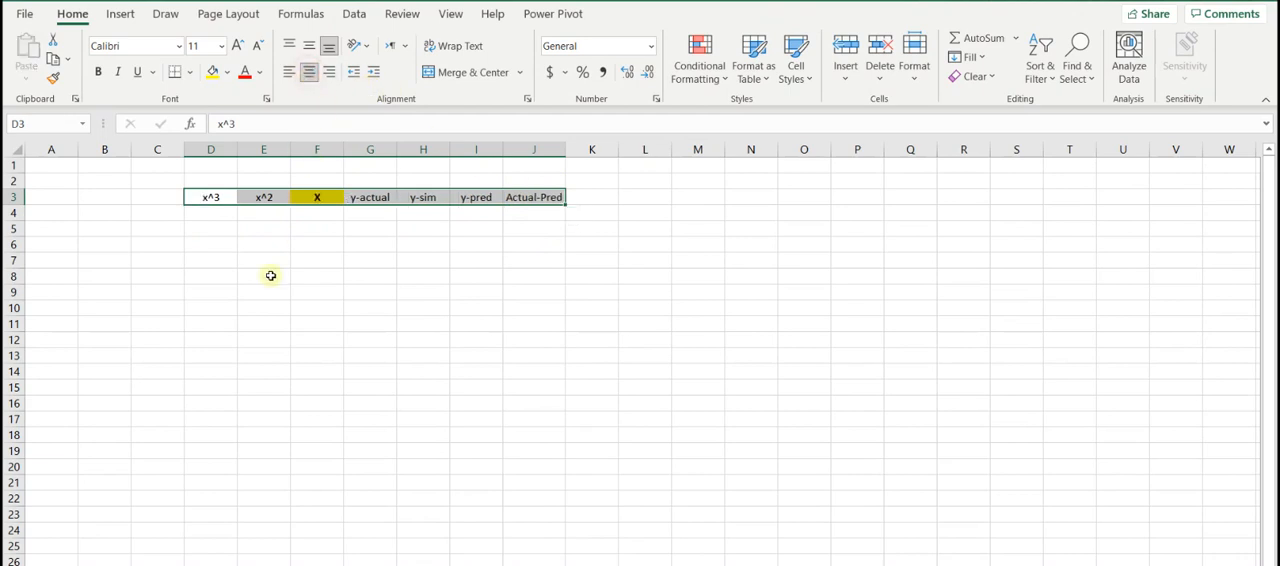
click(258, 244)
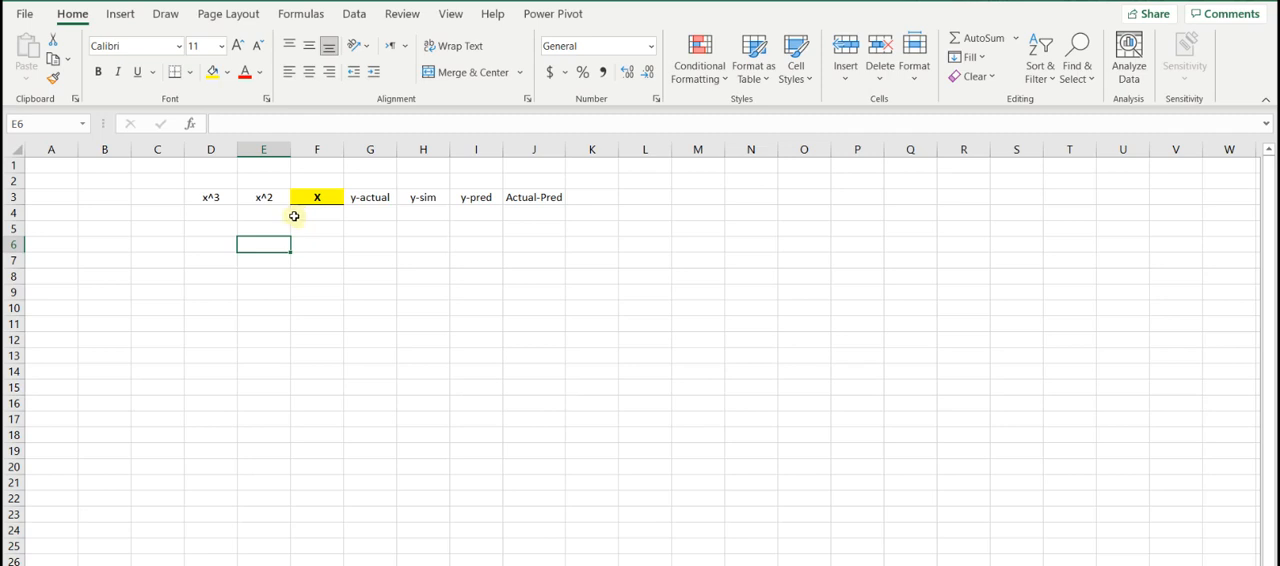
- Enter the first X values 0, 0.2 and 0.4 in cells F4 to F6
click(314, 213)
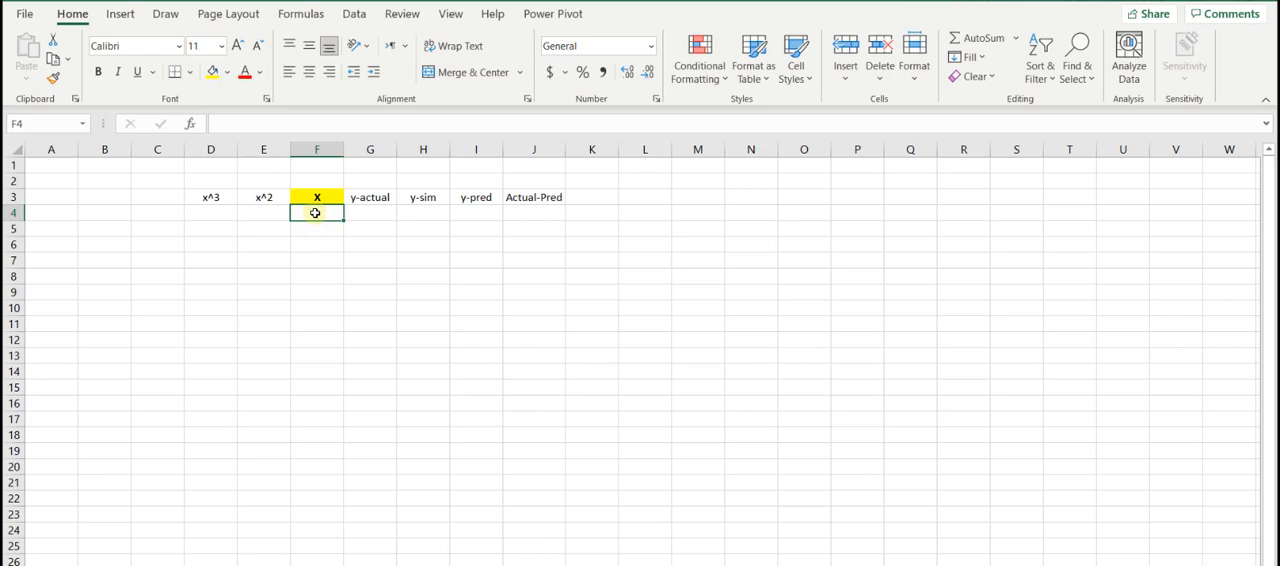
text(0)
key(Return)
text(0.2)
key(Return)
text(0.4)
key(Return)
- Extend the X series from F4:F6 down to F44 and autofit column F
drag(315, 213, 332, 507)
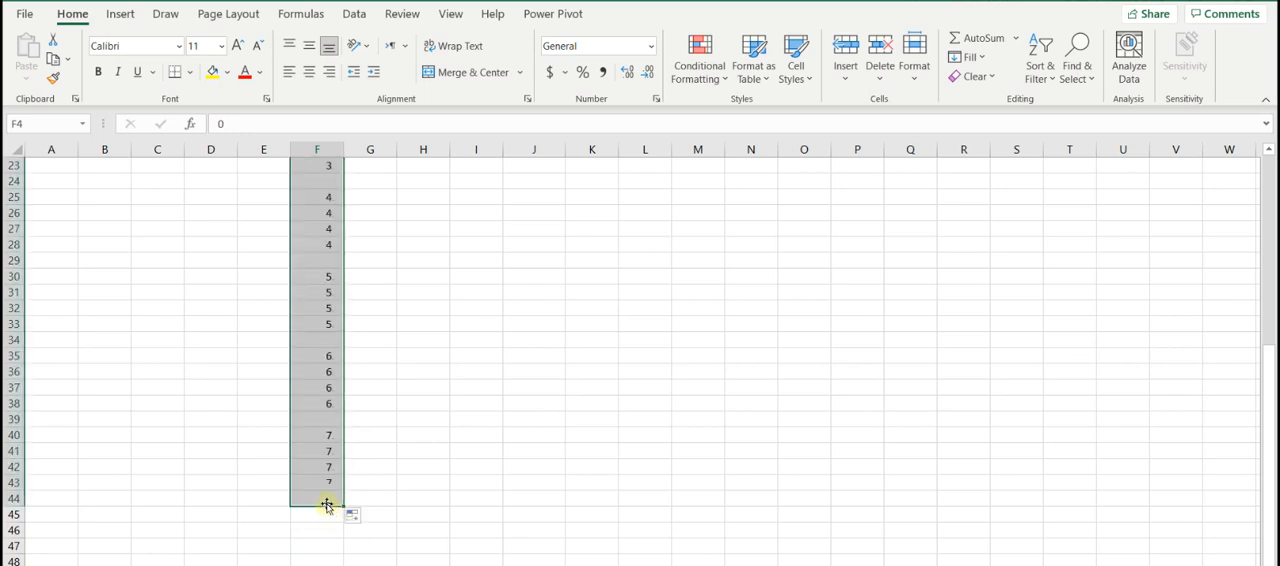
click(378, 339)
scroll(390, 350, up, 2)
scroll(393, 357, up, 5)
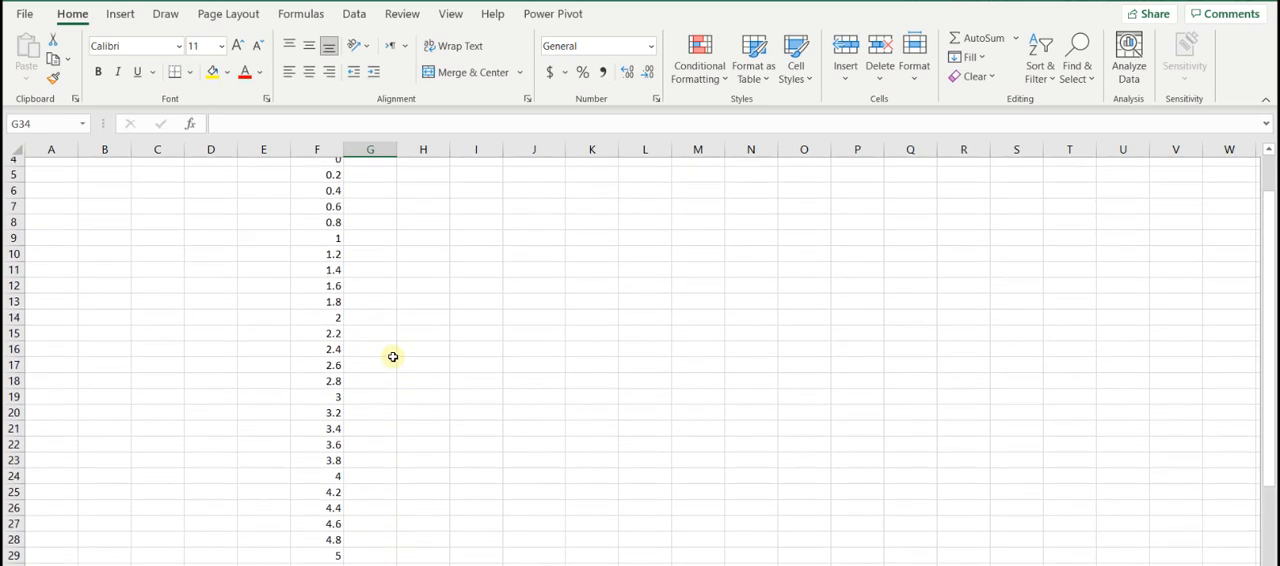
double_click(344, 150)
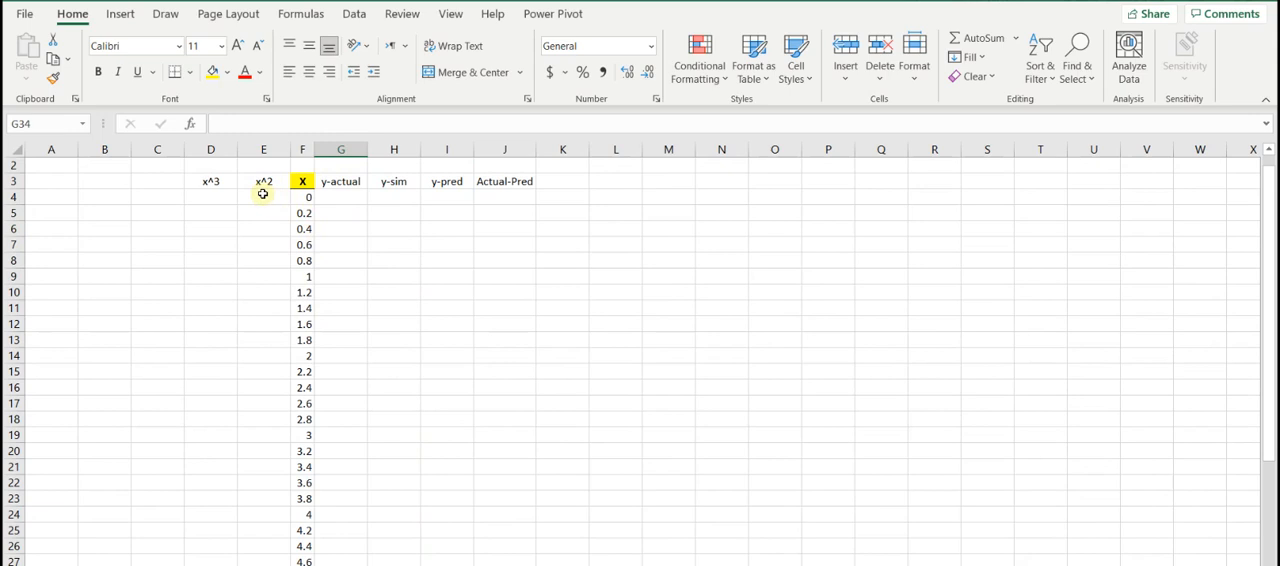
- Enter the formula +F4^2 in cell E4 to square the first X value
click(333, 197)
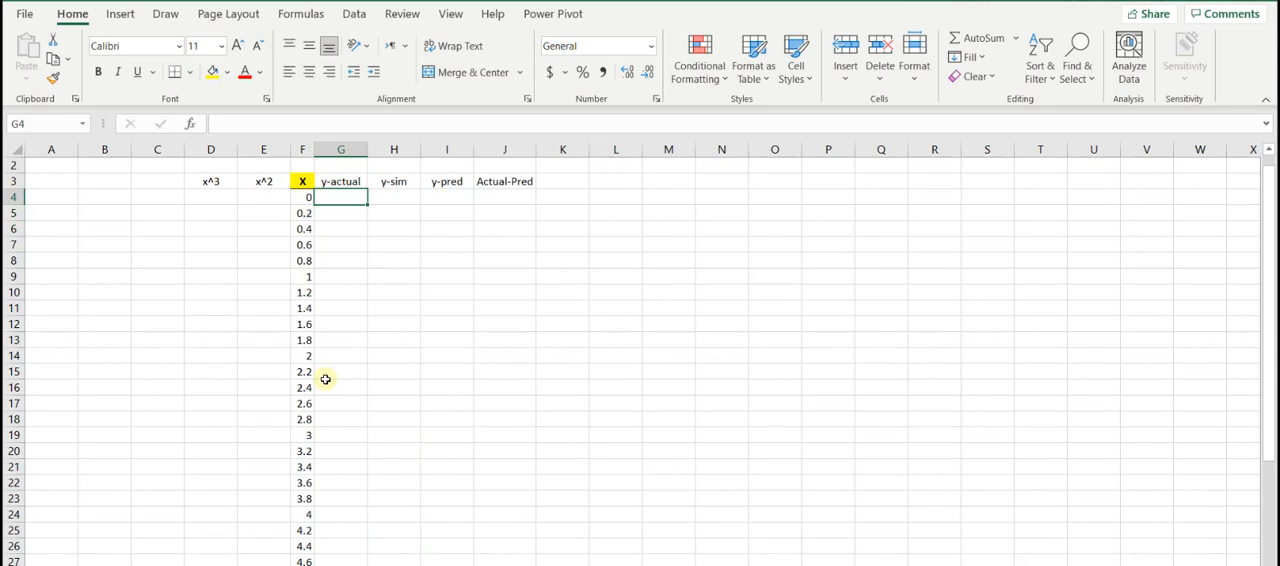
click(254, 196)
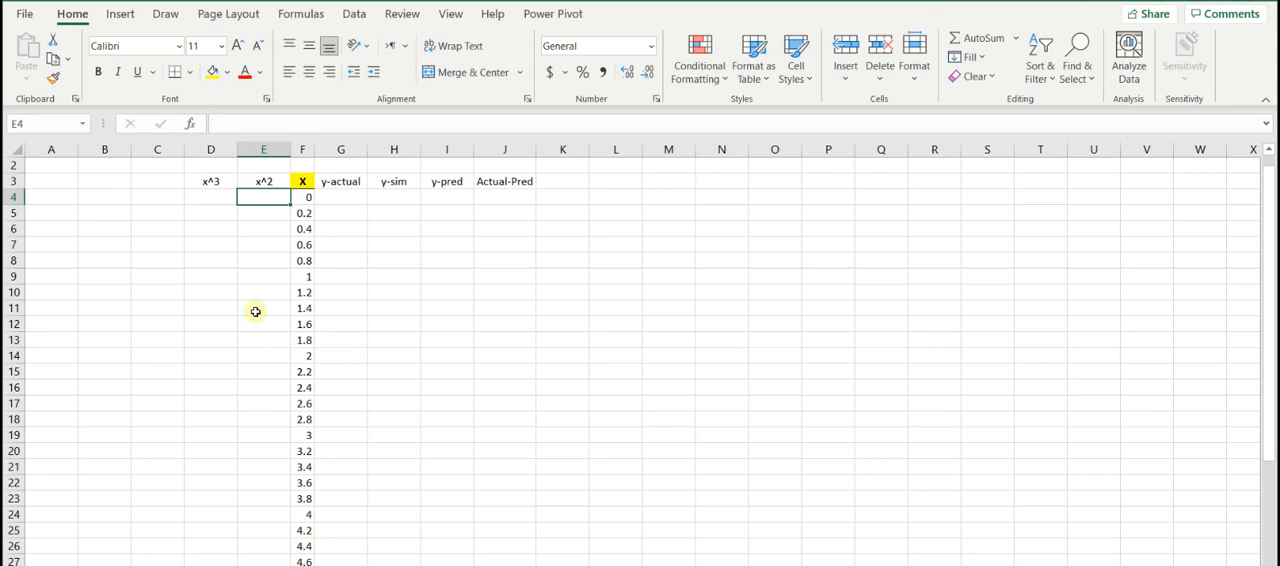
text(+)
key(Right)
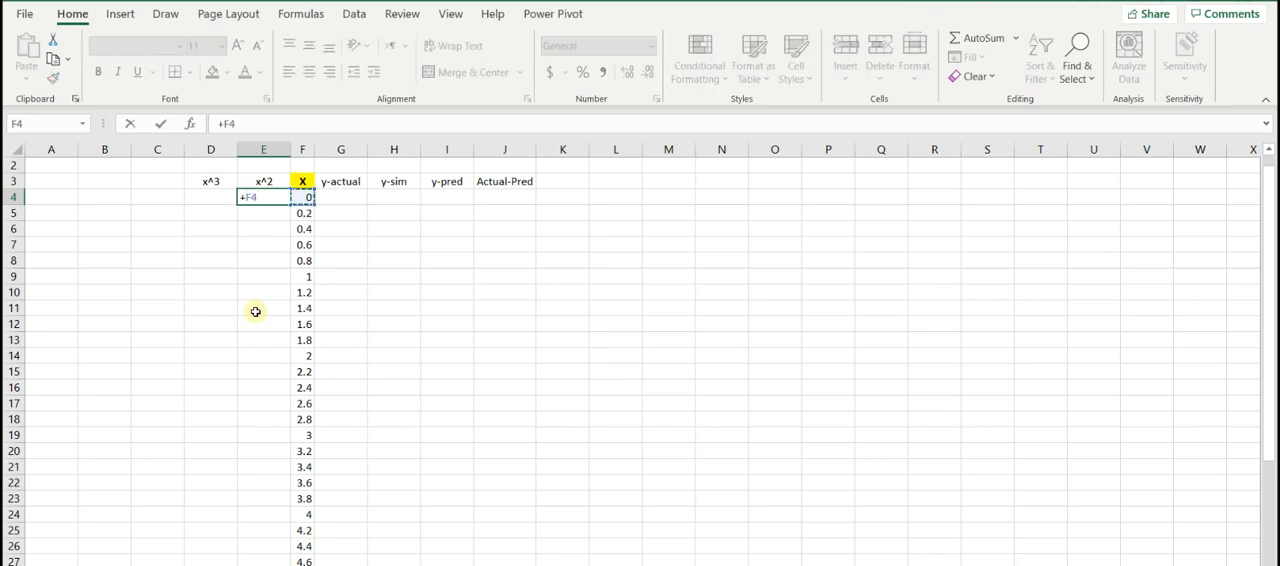
text(^2)
key(Return)
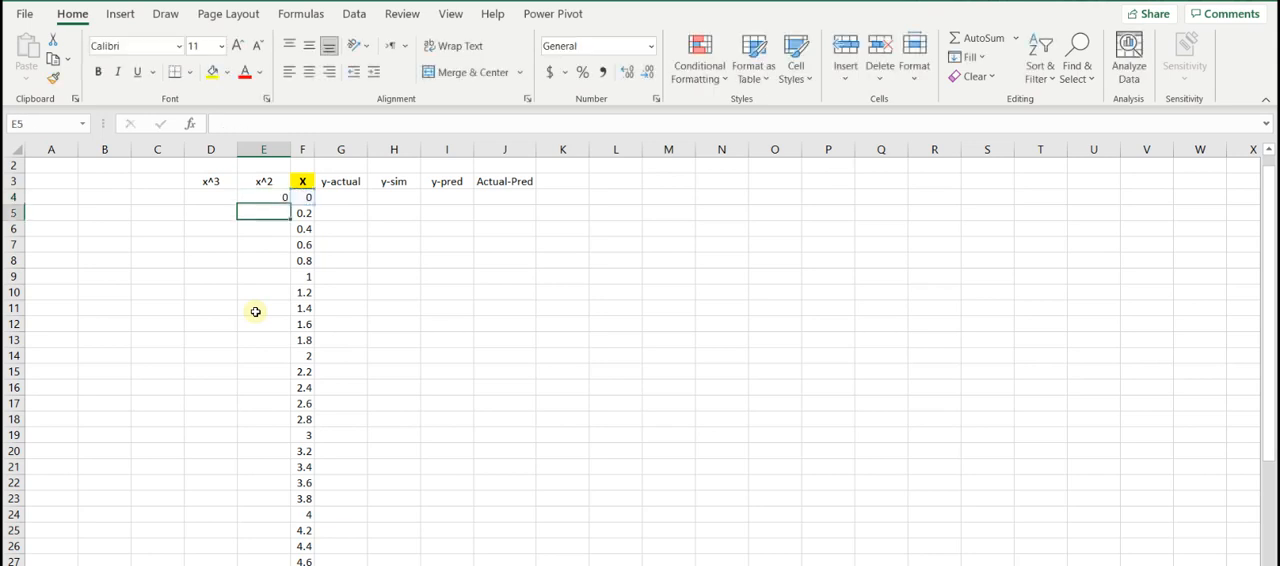
click(263, 197)
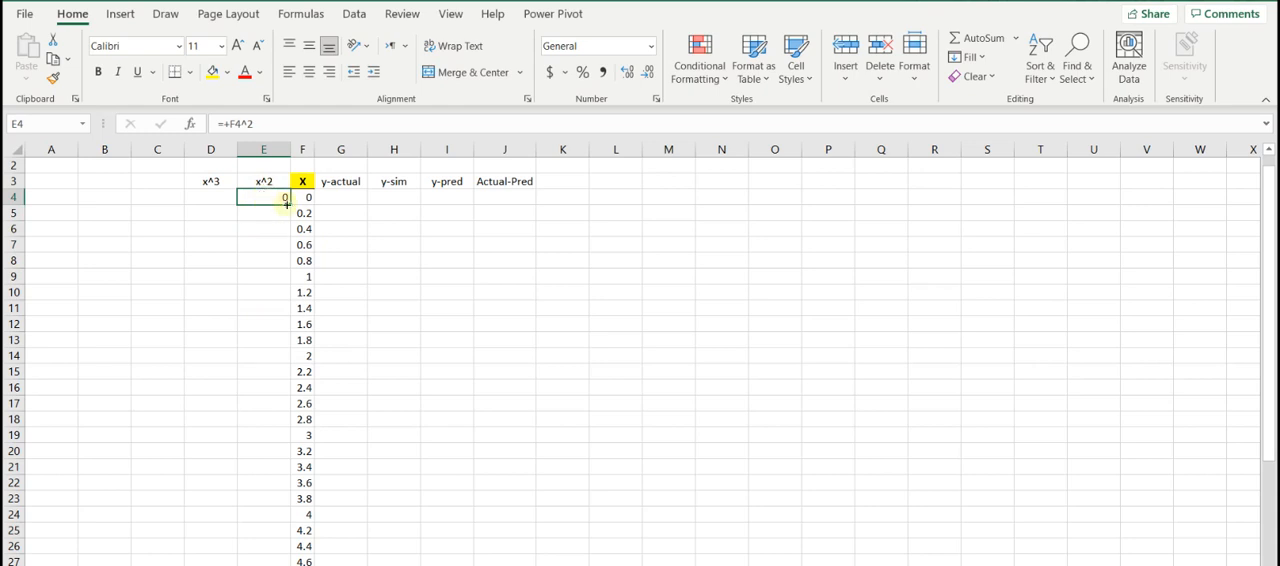
- Enter the formula +F4^3 in cell D4 to cube the first X value
click(211, 195)
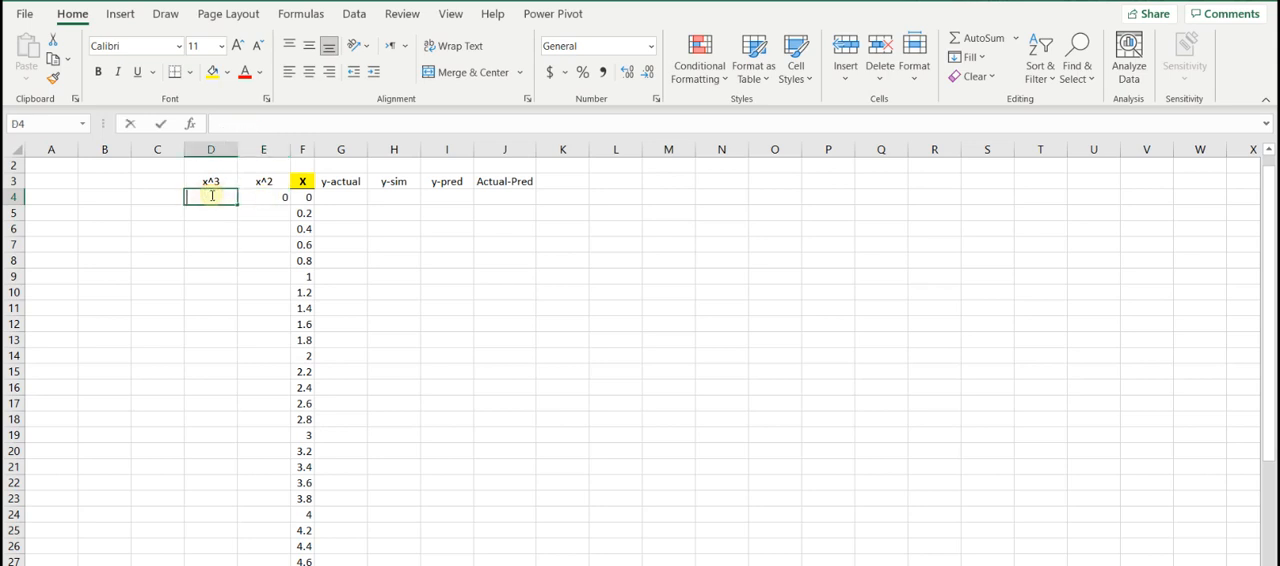
text(+)
click(302, 197)
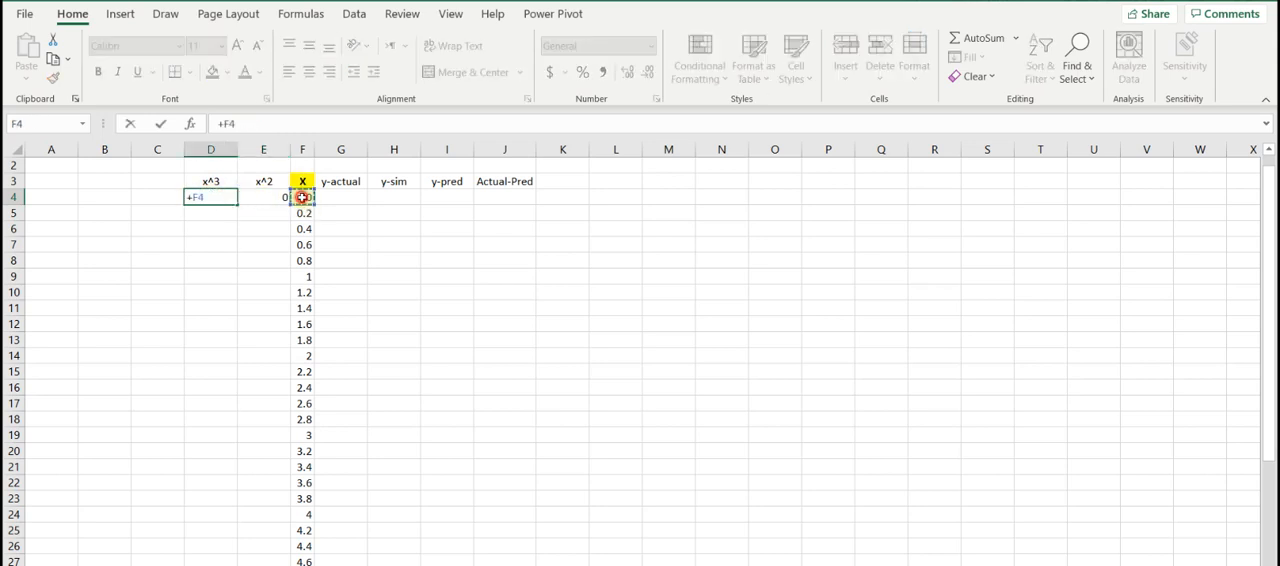
text(^)
text(2)
key(Return)
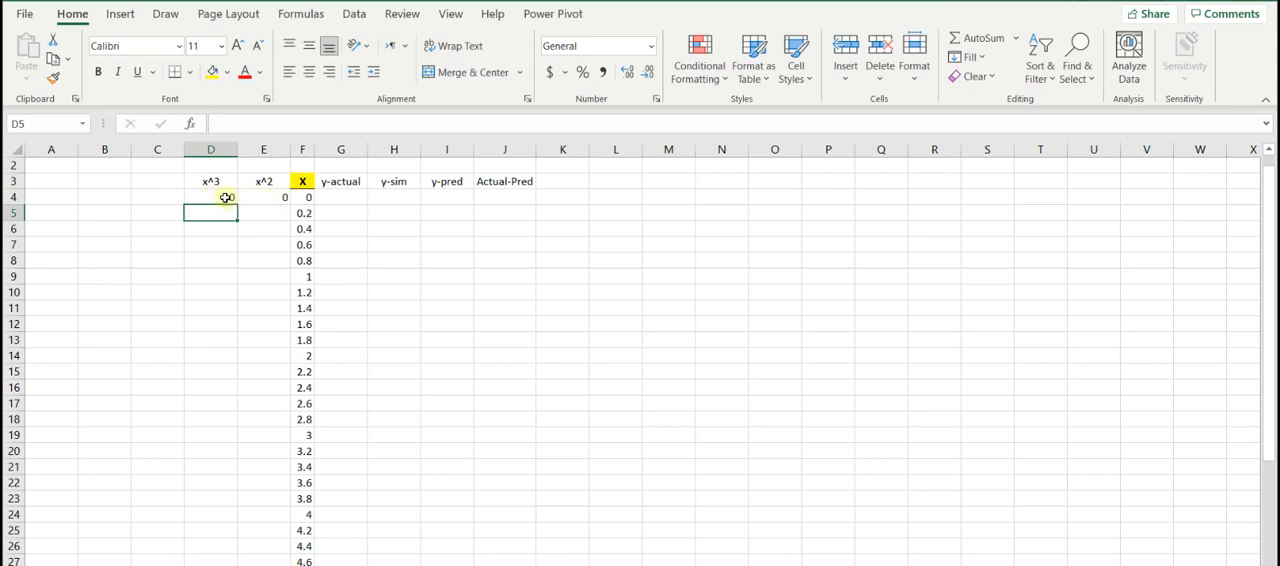
- Copy the x^3 and x^2 formulas in D4:E4 down alongside all the X values
drag(224, 197, 251, 197)
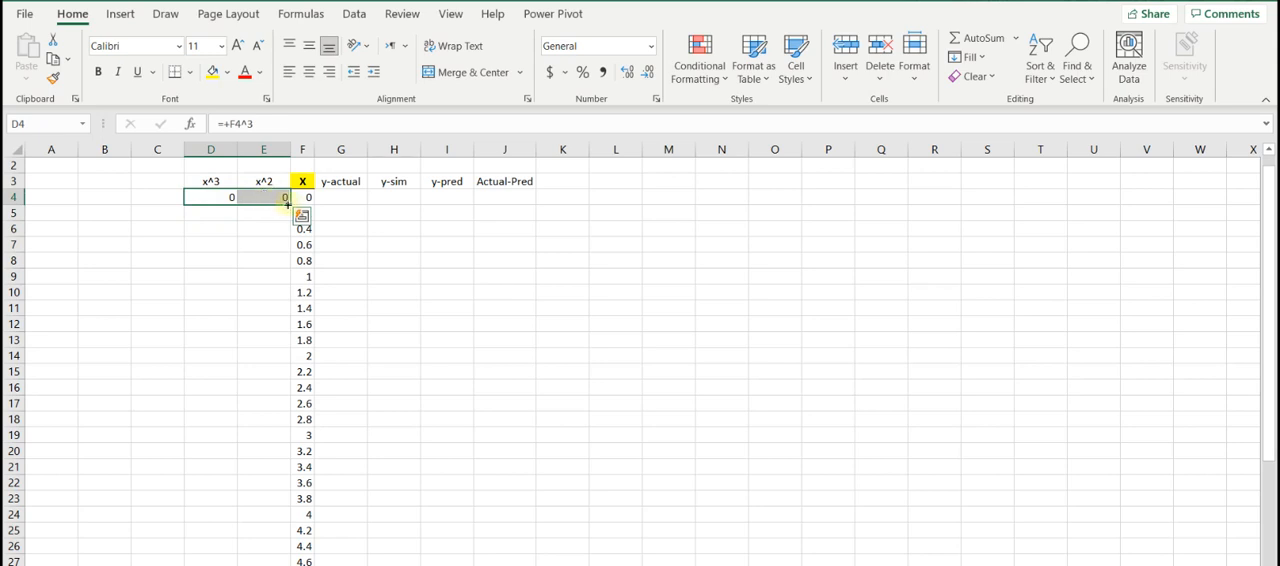
double_click(287, 204)
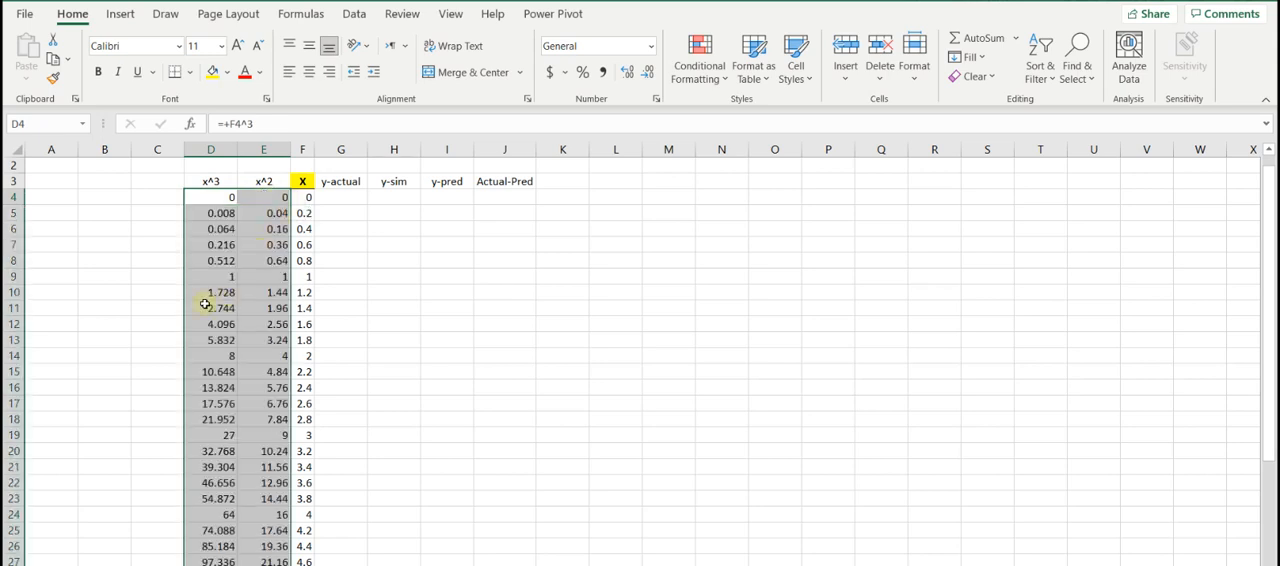
click(157, 228)
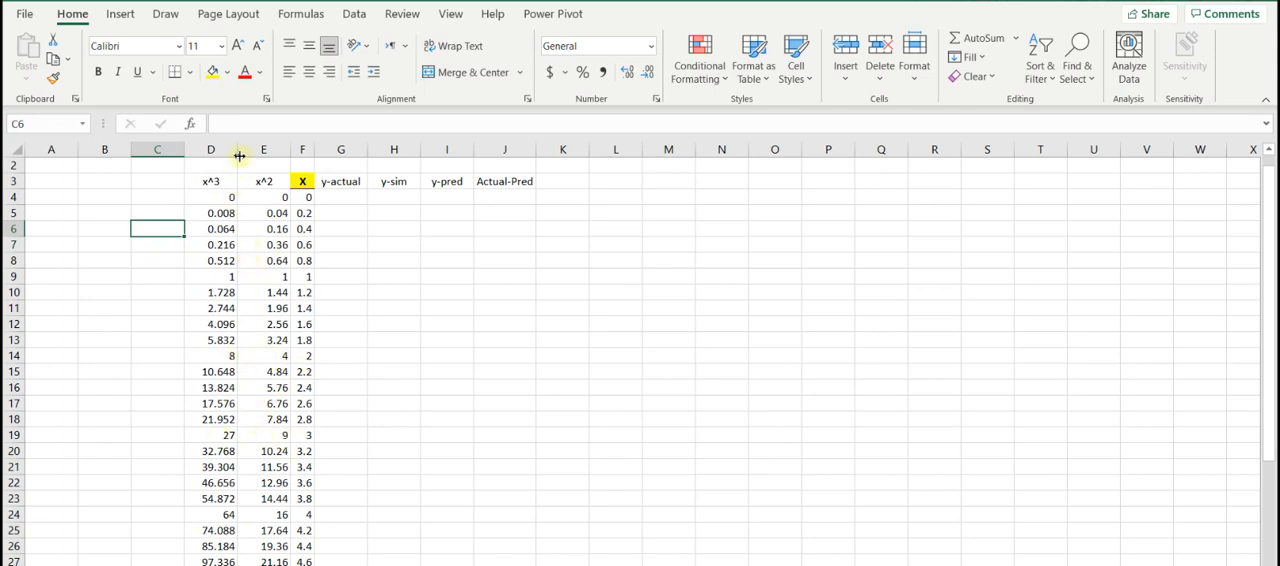
- Narrow columns D and E to suit their contents and fill the x^3 and x^2 headers with yellow
drag(237, 149, 267, 149)
drag(205, 181, 250, 181)
click(309, 71)
click(212, 71)
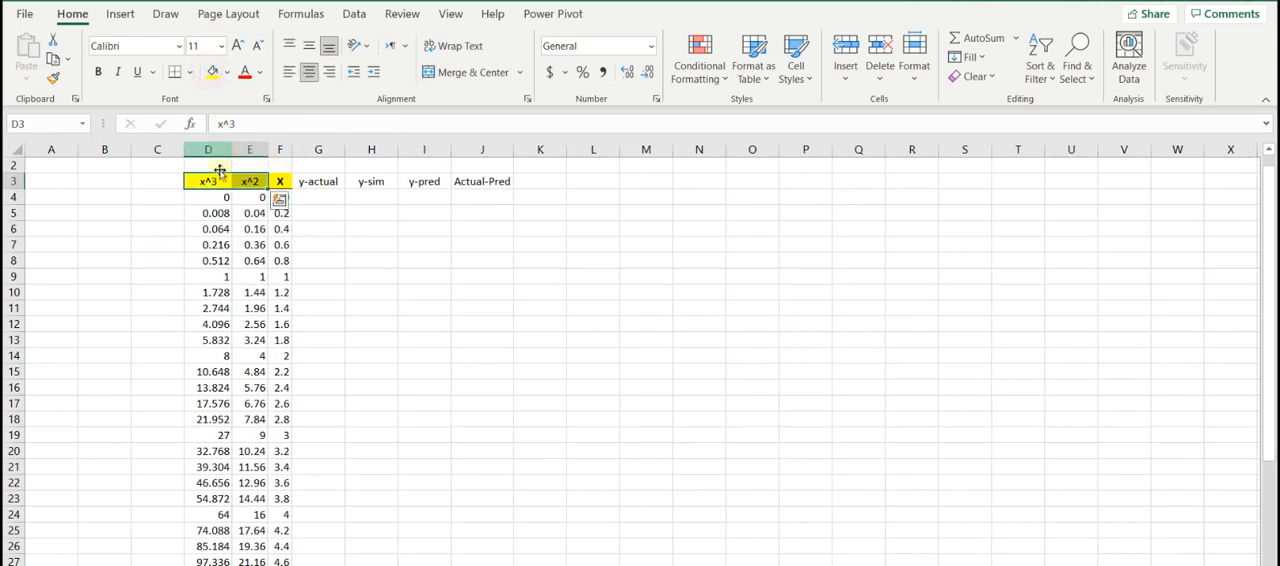
- Put a thick outside border around the x^3, x^2 and X headers in D3:F3
drag(210, 181, 285, 181)
click(189, 72)
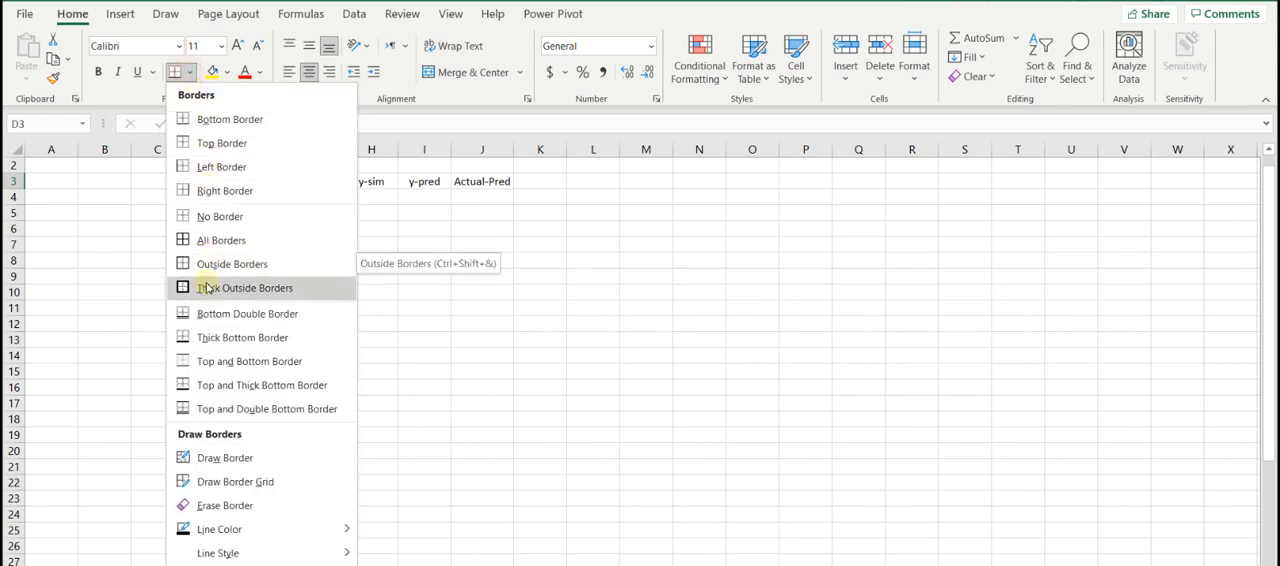
click(207, 288)
click(331, 243)
- Enter the cubic model formula +.25*D4-2*E4+3.75*F4+6 in the first y-actual cell, G4
click(318, 211)
click(318, 197)
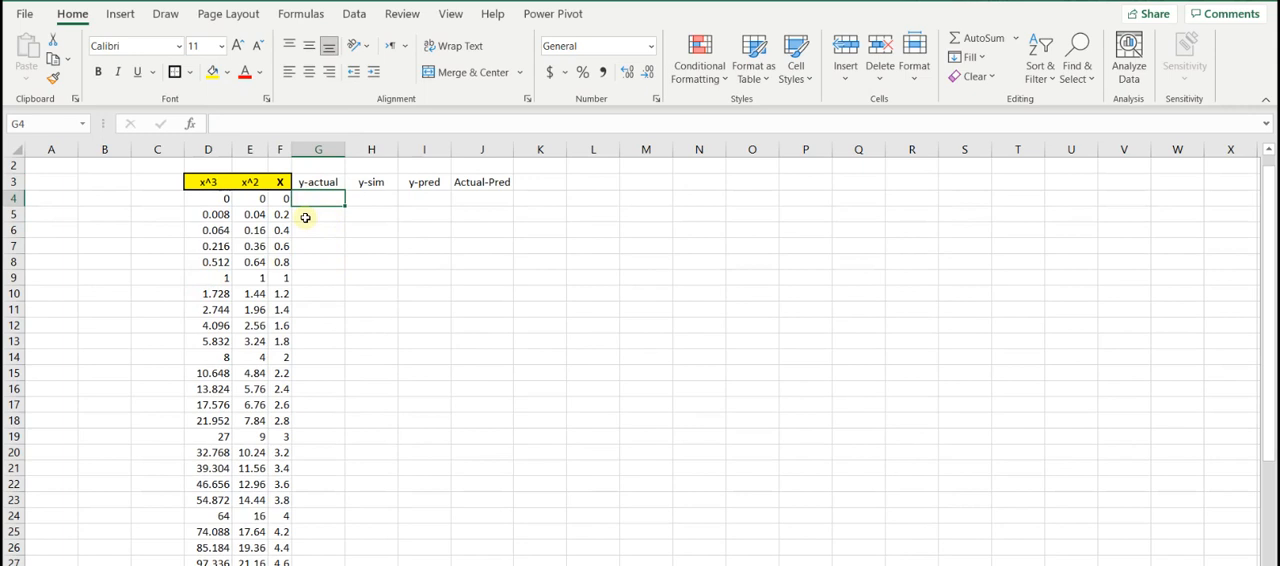
text(+.2)
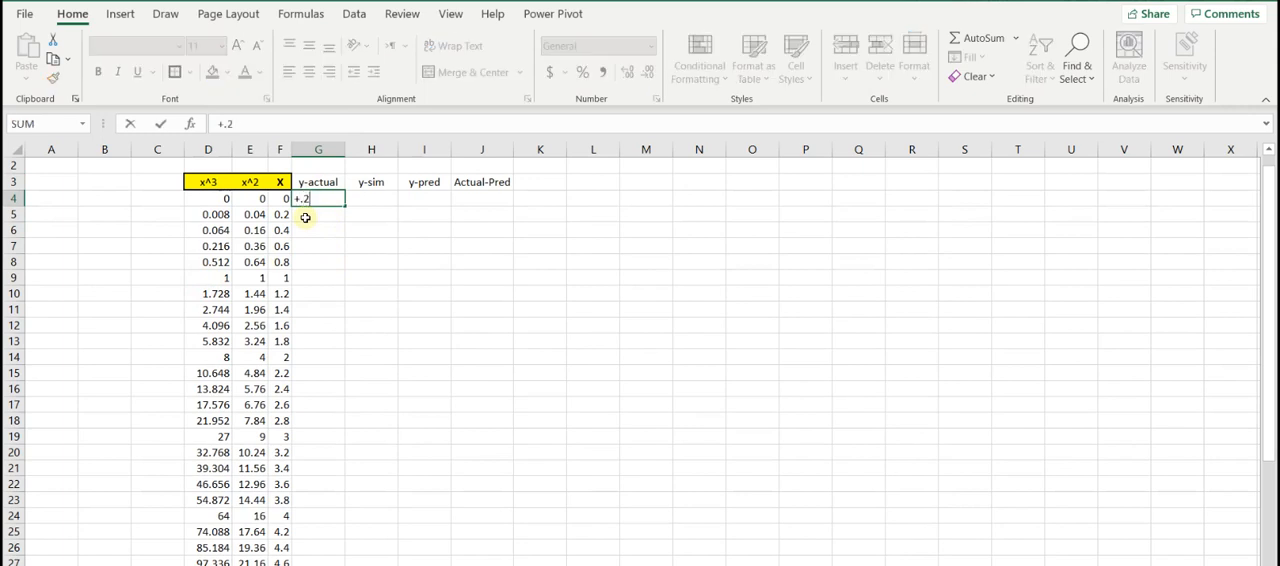
text(5*)
click(214, 197)
text(-2*)
click(250, 198)
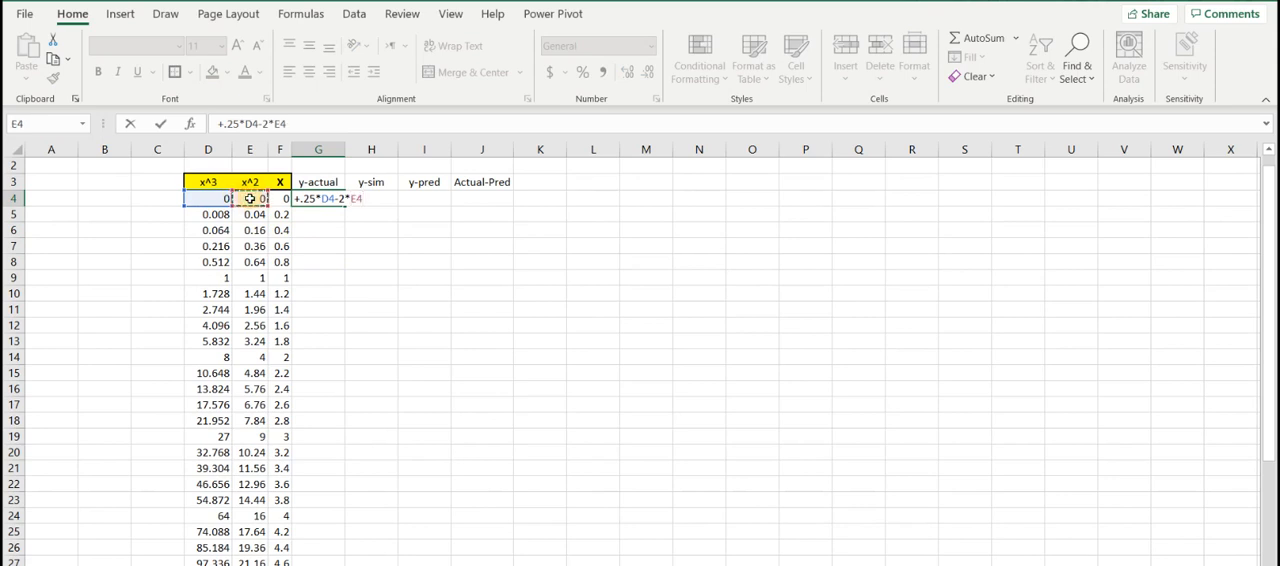
text(+3.75*)
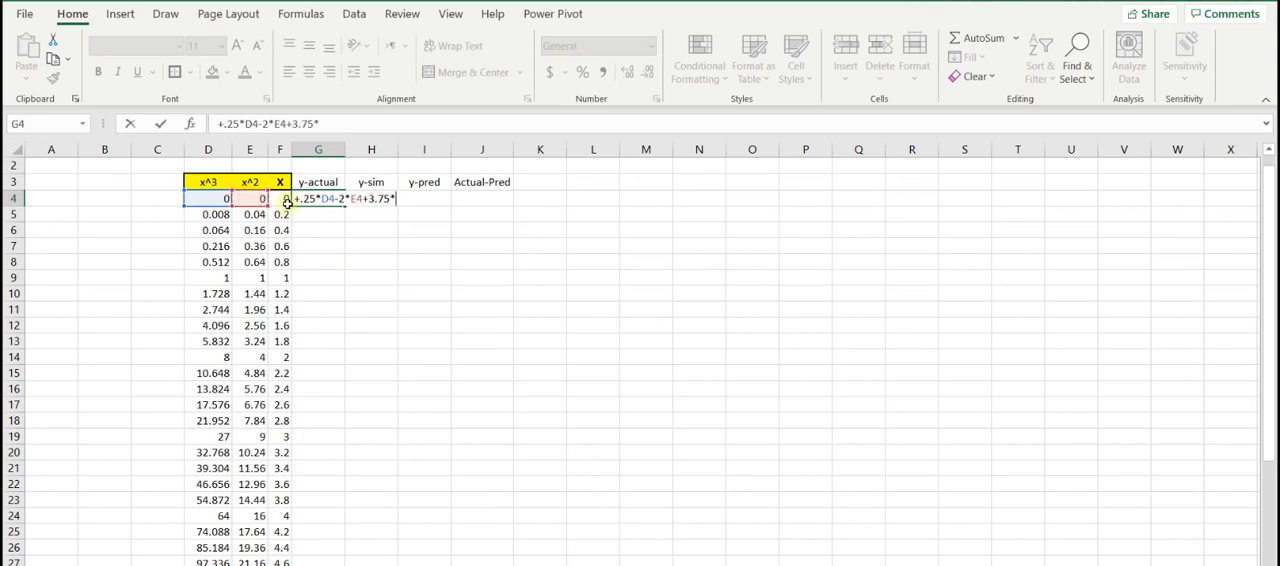
click(282, 198)
text(+6)
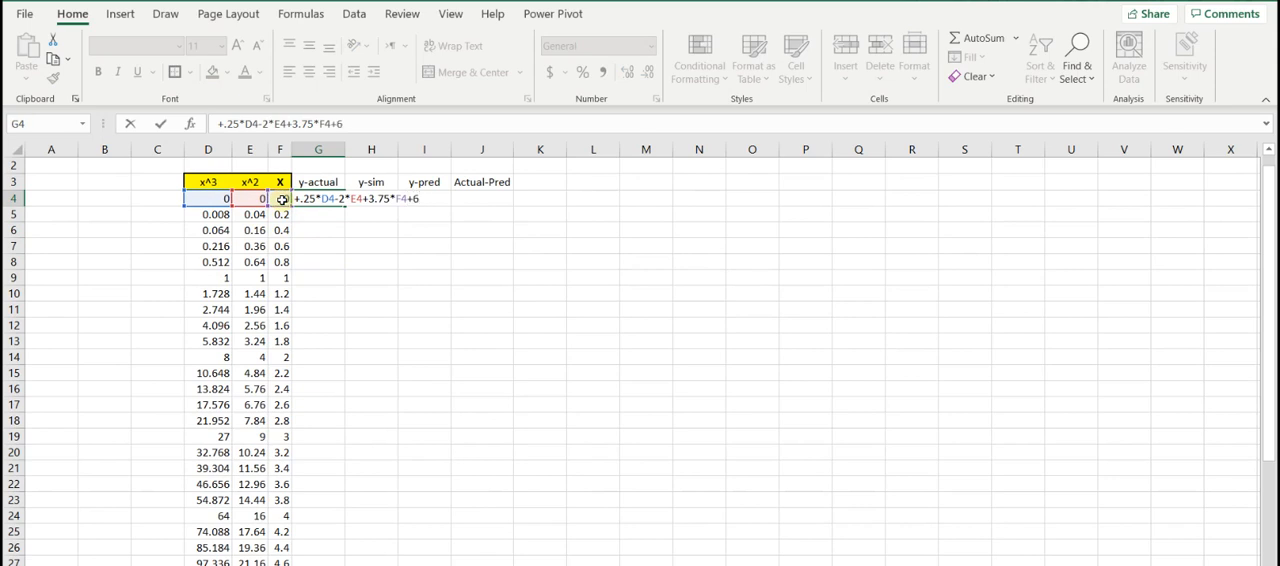
key(Return)
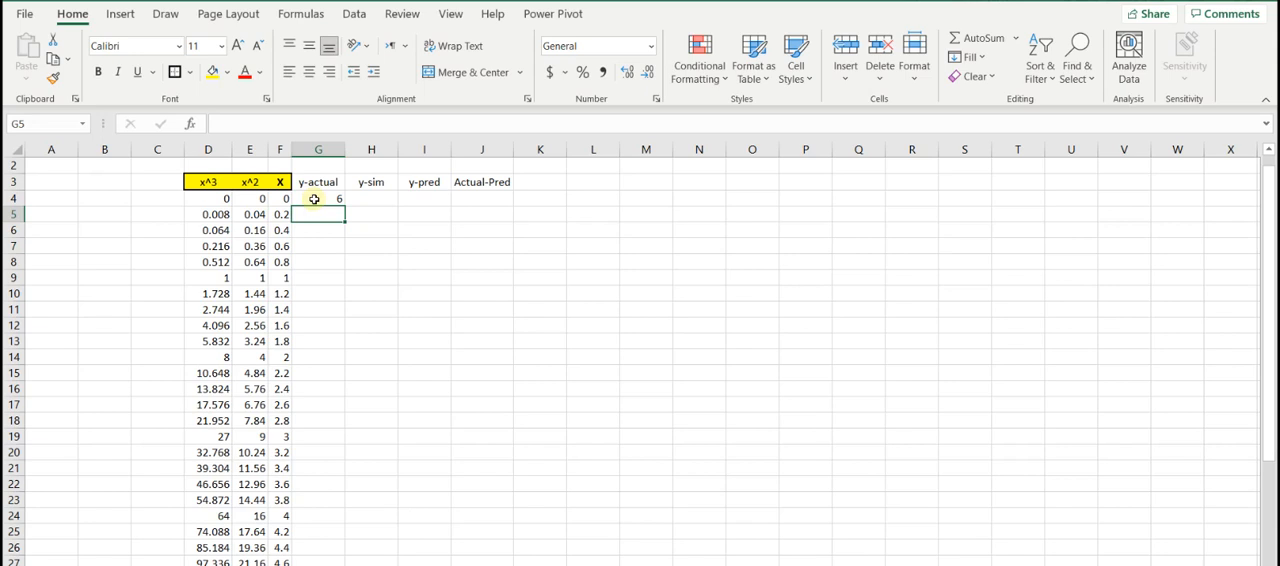
- Narrow columns D and E further and copy the y-actual formula in G4 down alongside all the X values
click(314, 199)
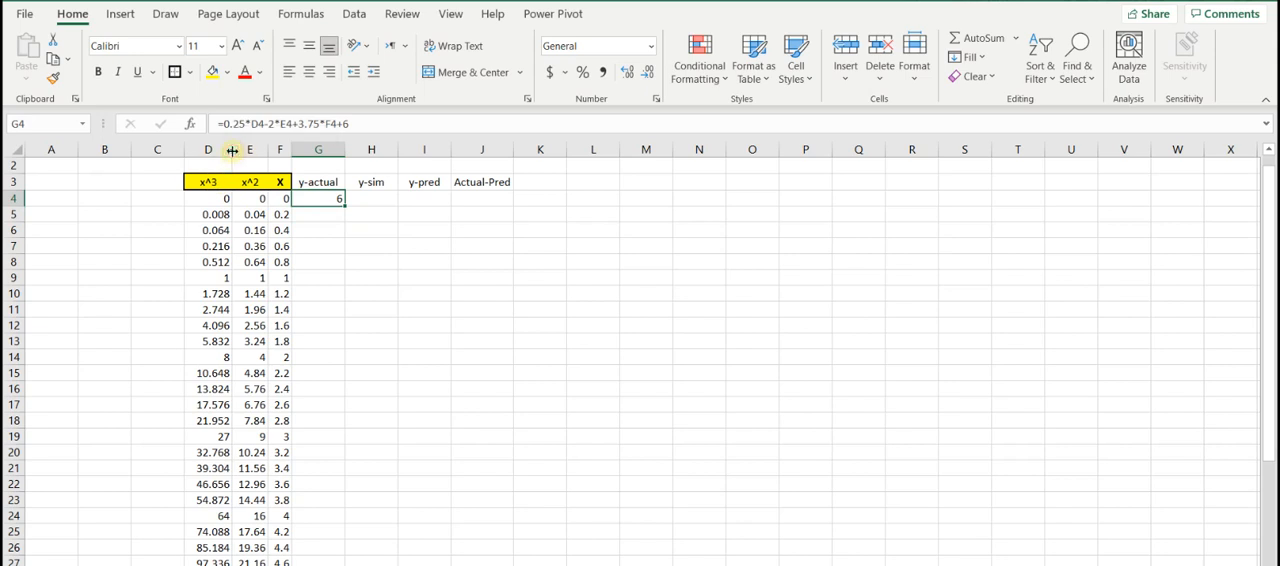
drag(232, 151, 220, 151)
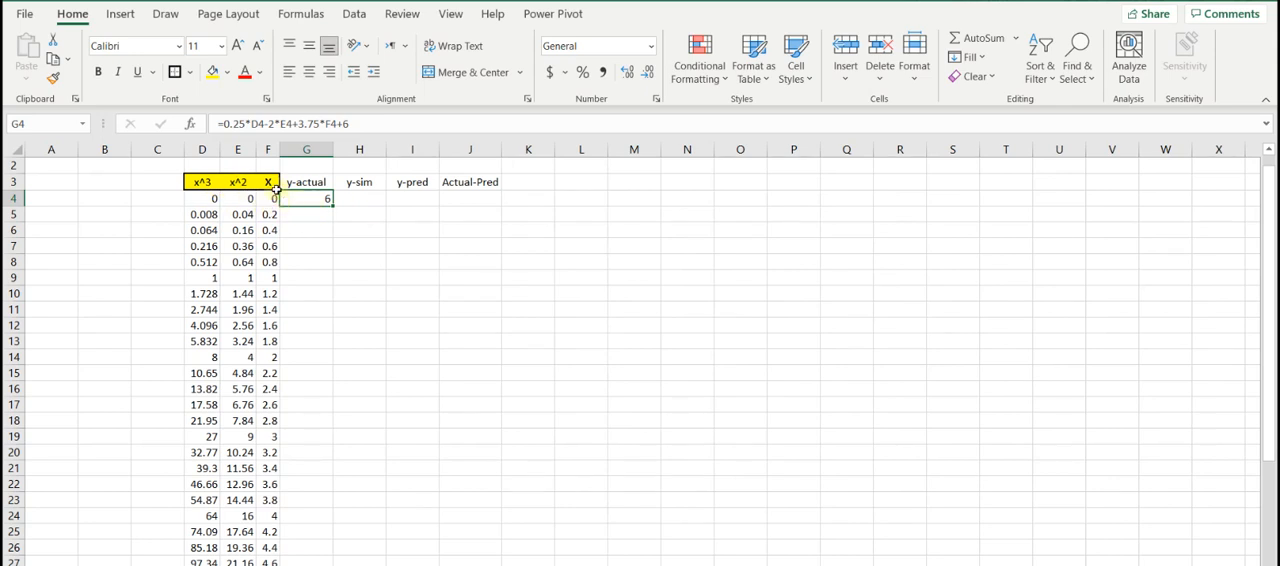
double_click(333, 206)
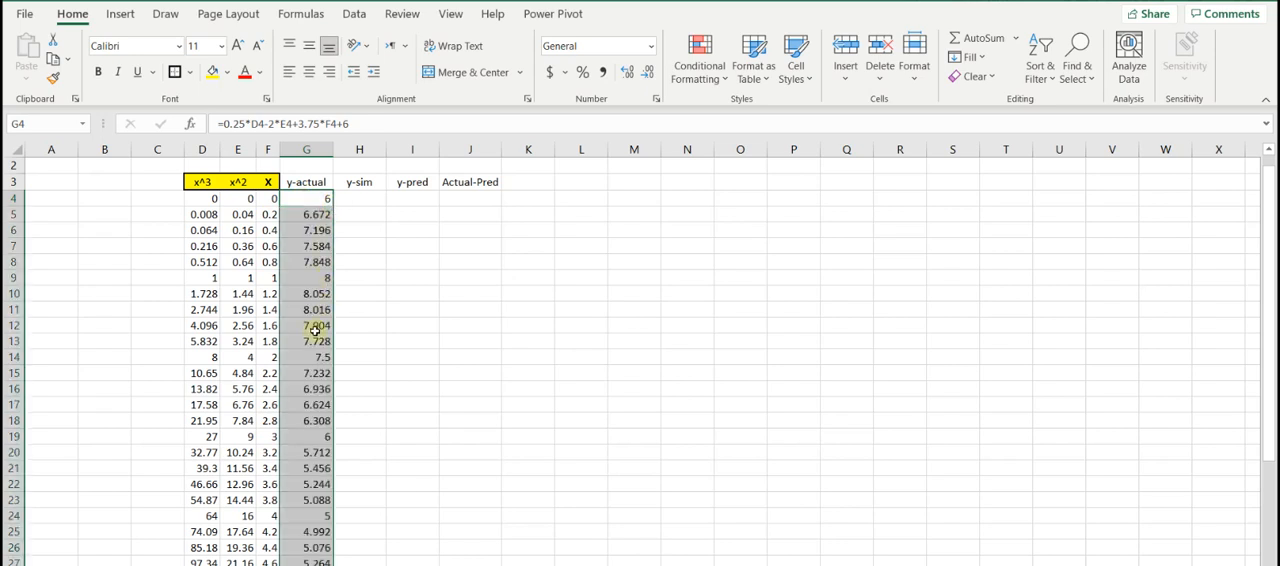
- Examine the copied y-actual formulas in column G, checking G5 and G9 and the values further down the column
click(311, 198)
click(306, 213)
double_click(306, 213)
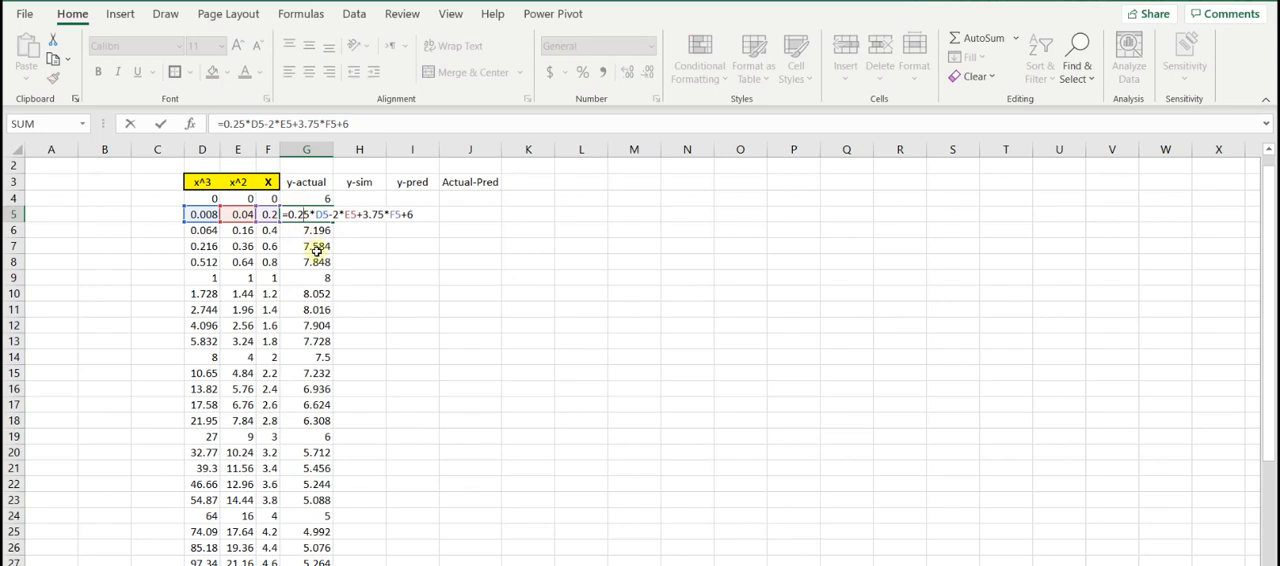
click(316, 278)
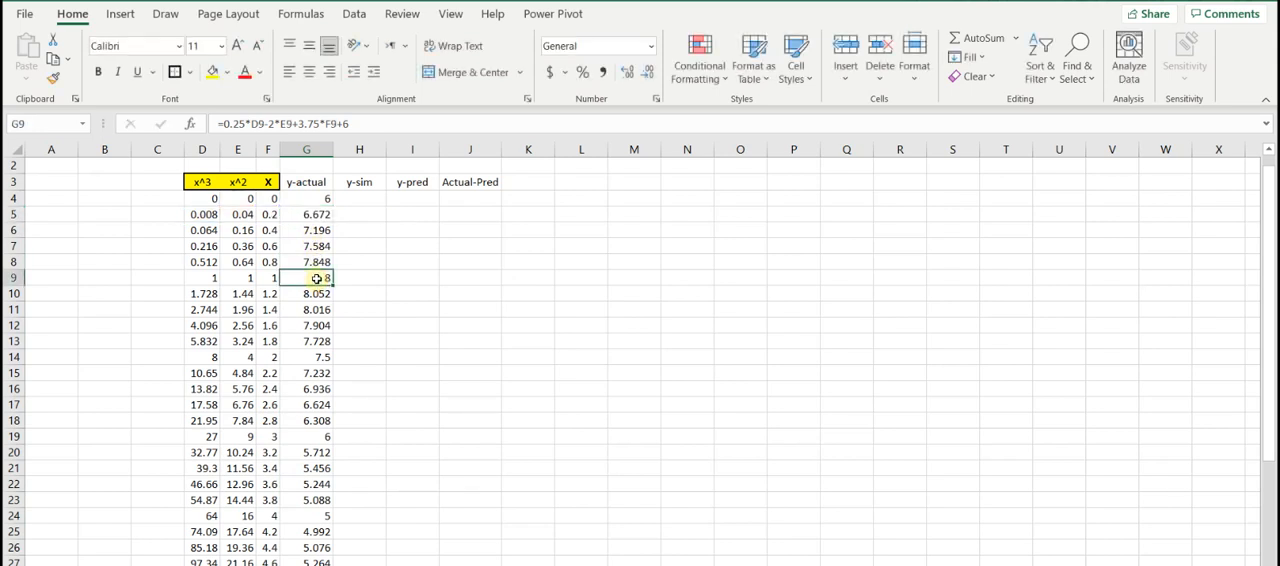
scroll(298, 368, down, 6)
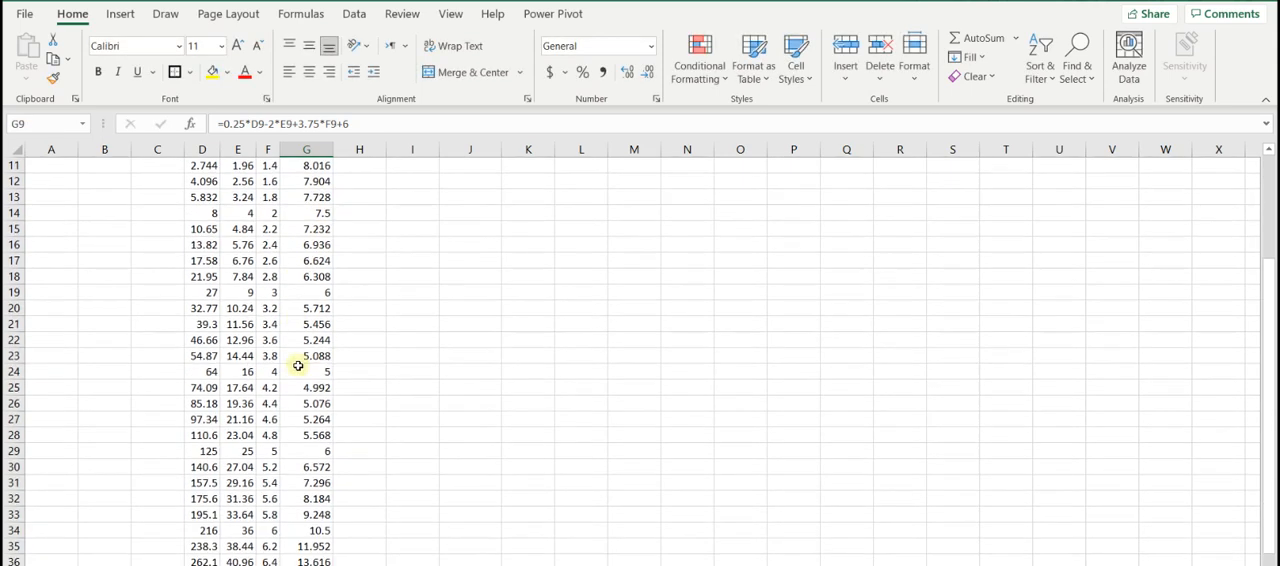
scroll(298, 368, down, 2)
scroll(298, 368, up, 8)
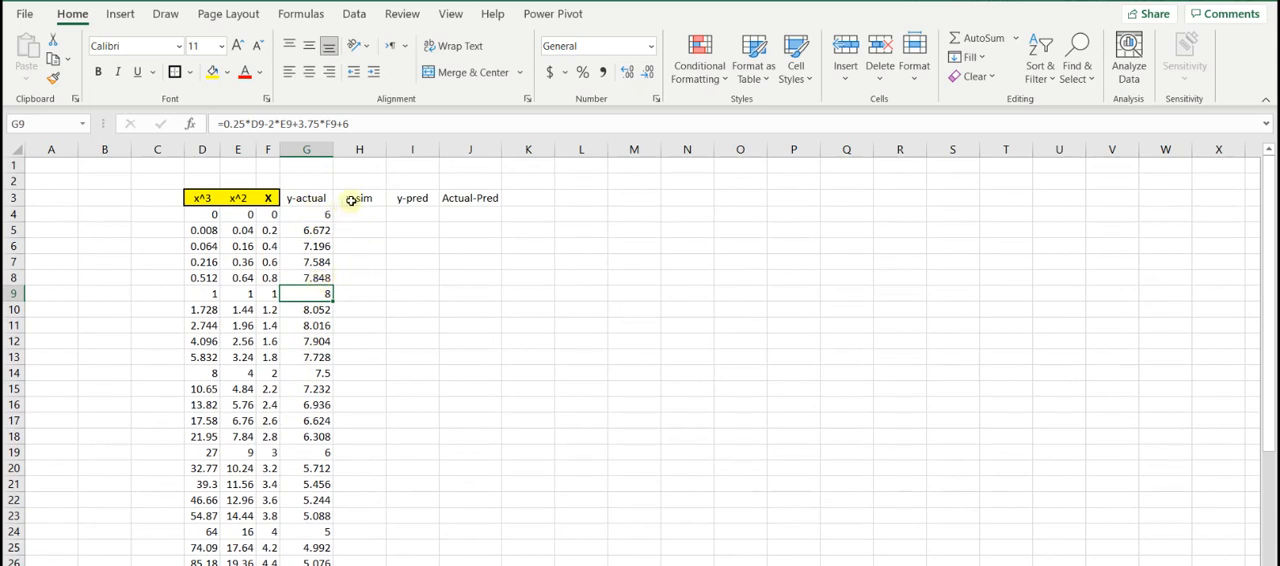
click(347, 216)
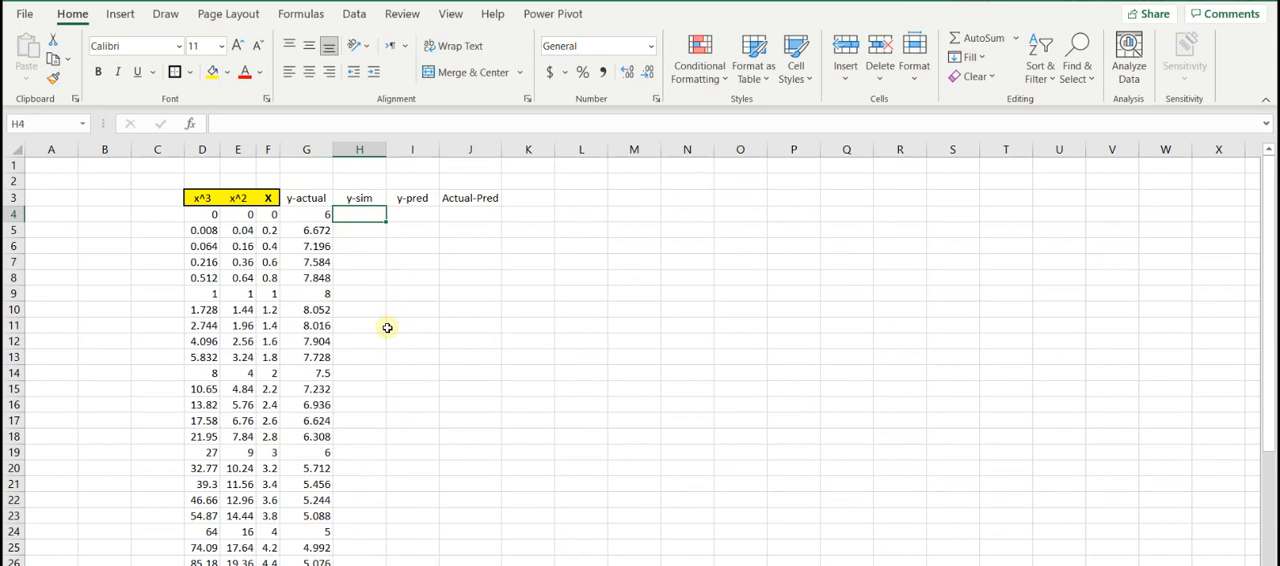
click(311, 215)
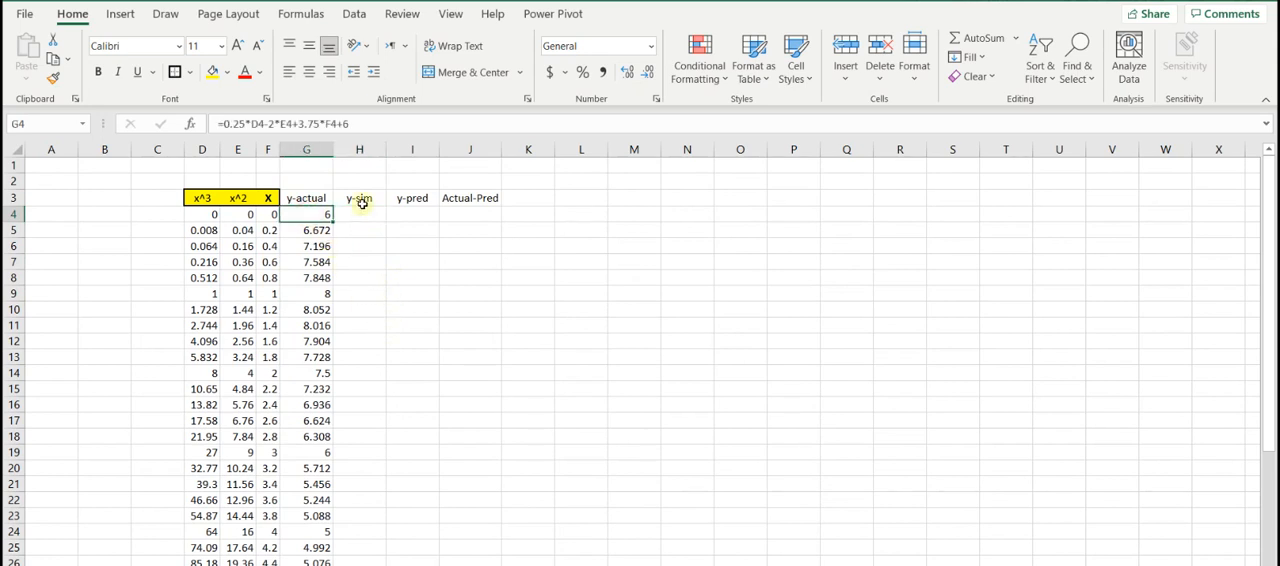
click(362, 217)
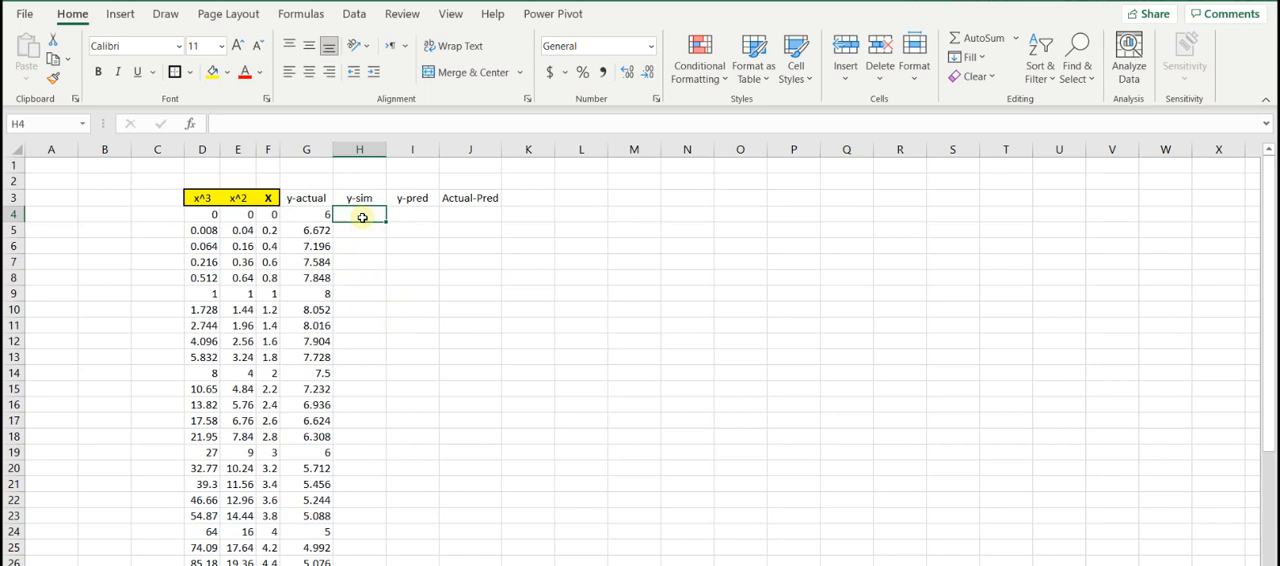
click(299, 216)
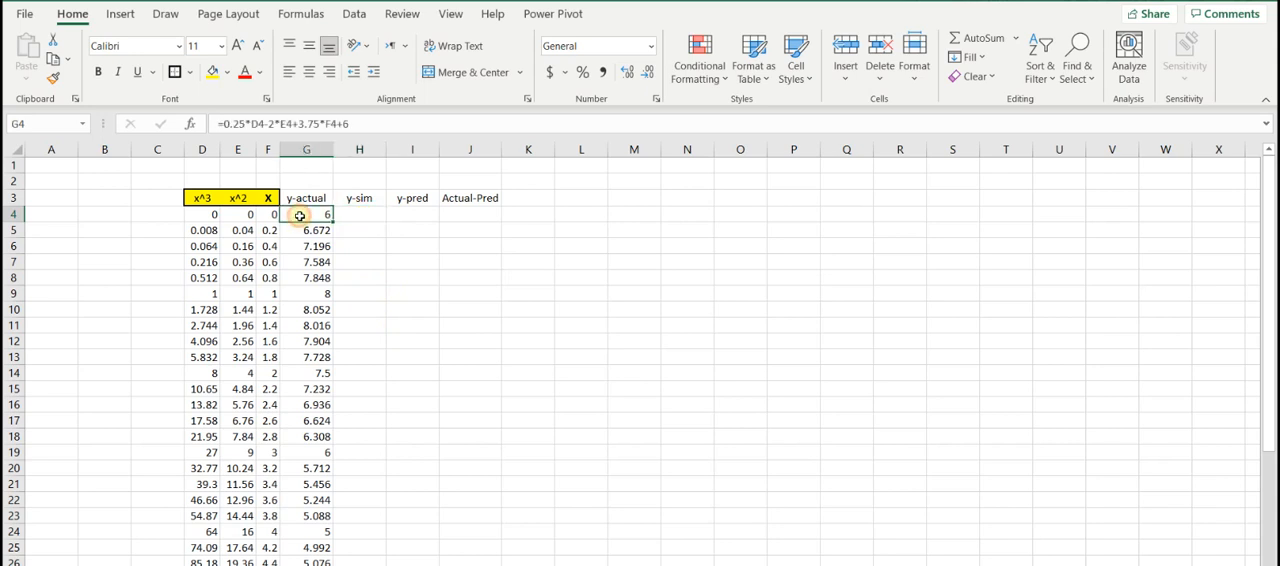
click(351, 216)
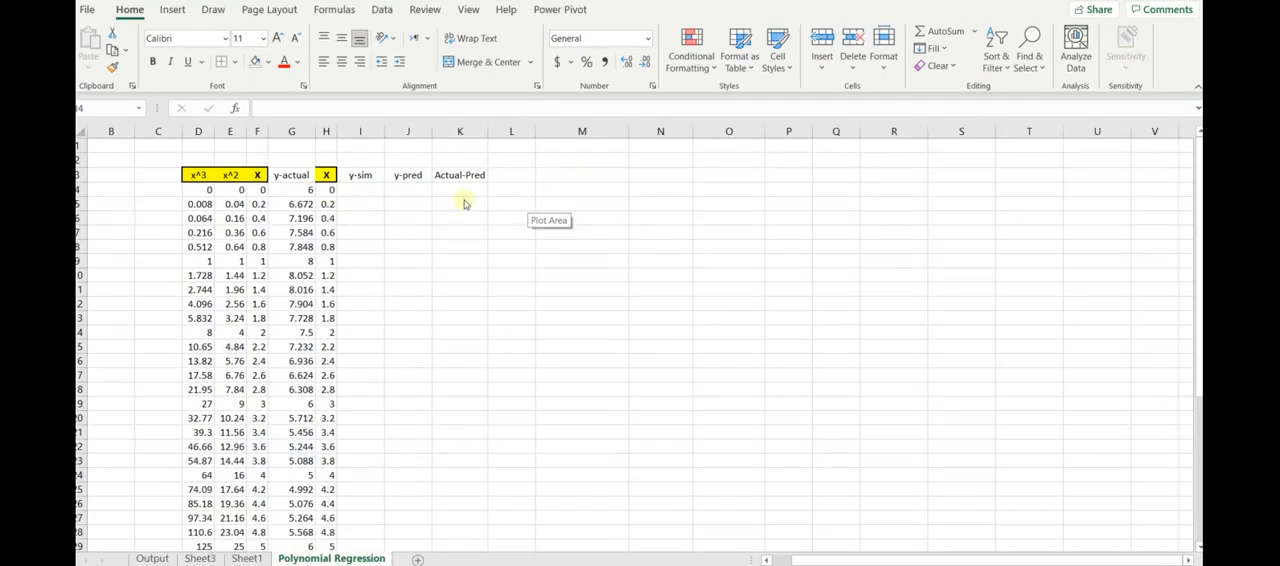
- Enter the simulation formula +G4+norminv(rand(),0,1) in the first y-sim cell, I4, adding random normal noise to y-actual
double_click(360, 190)
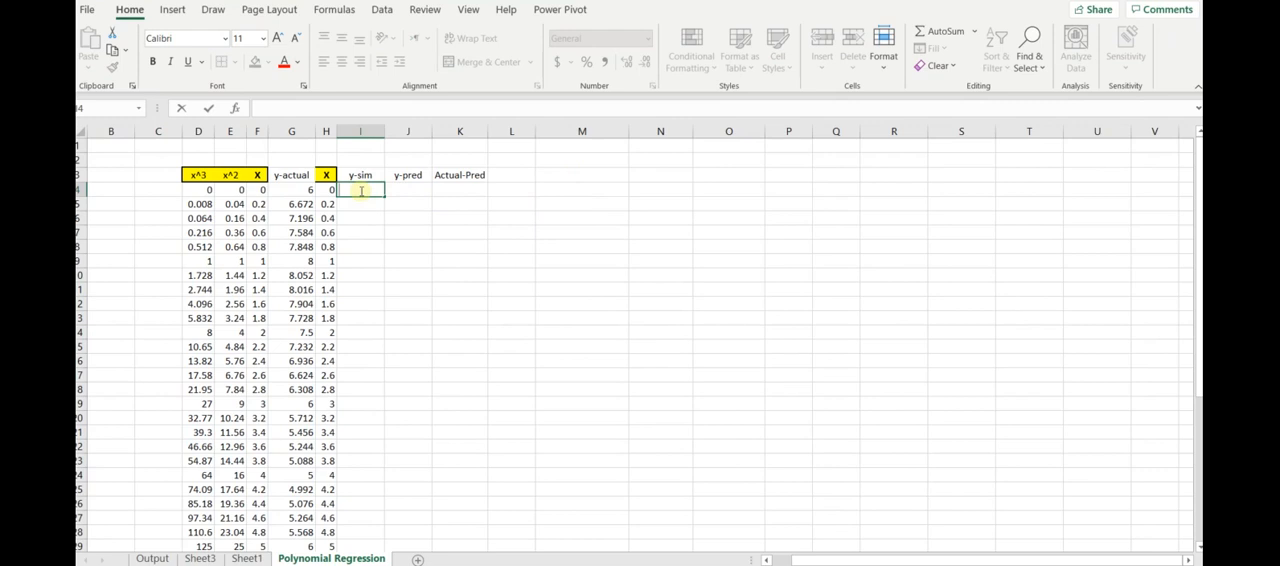
text(+)
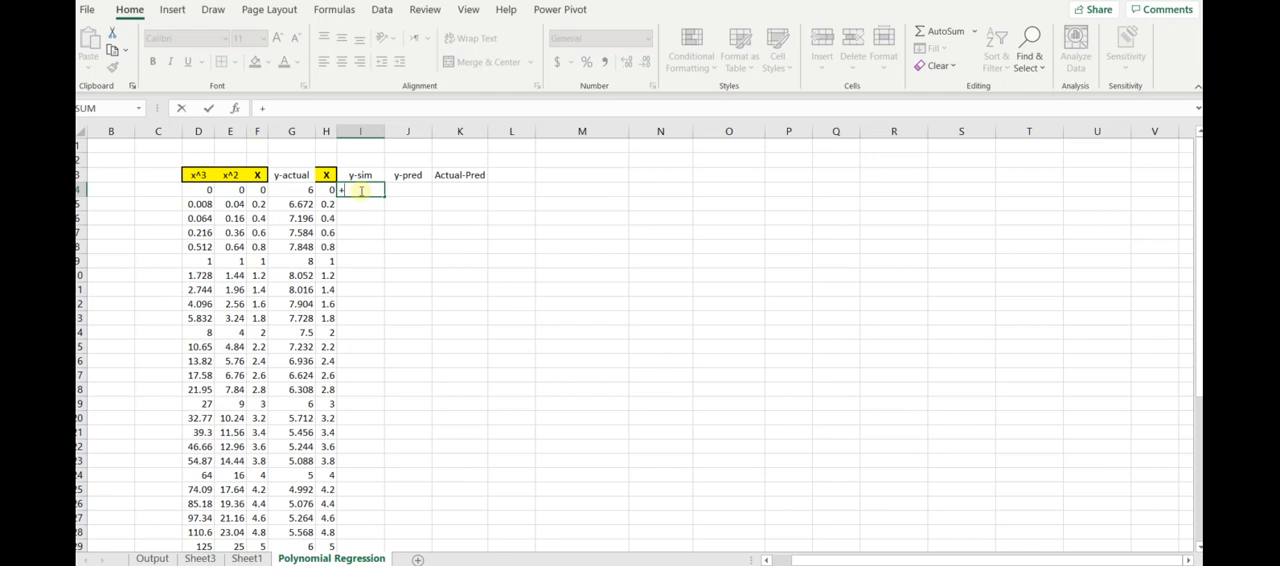
key(Left)
key(Left)
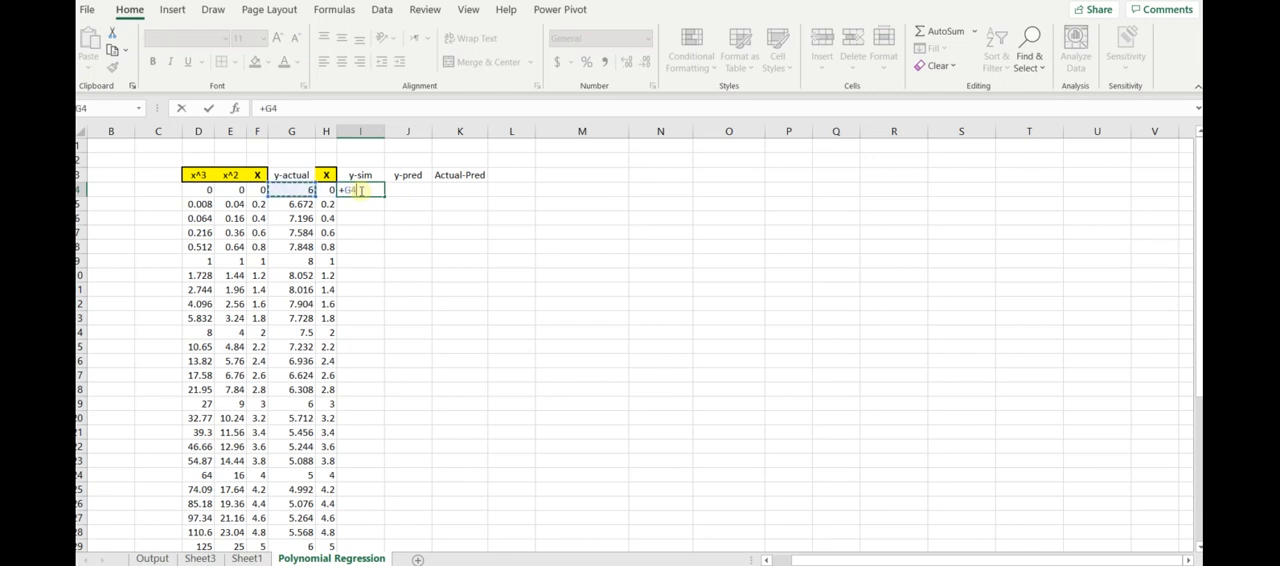
text(+no)
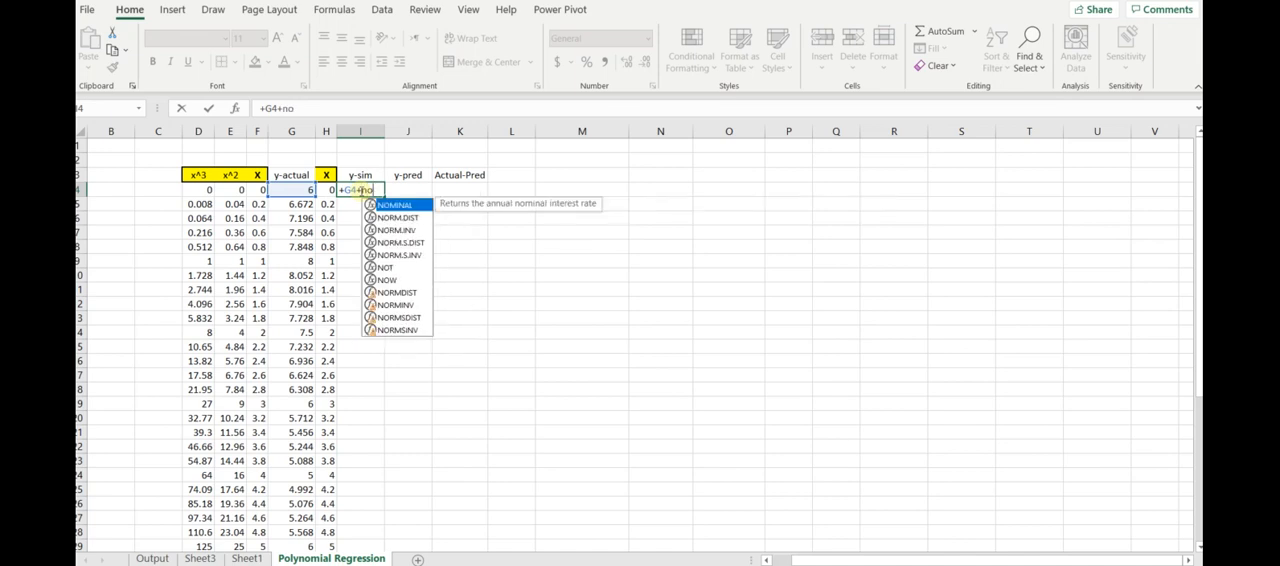
text(rmi)
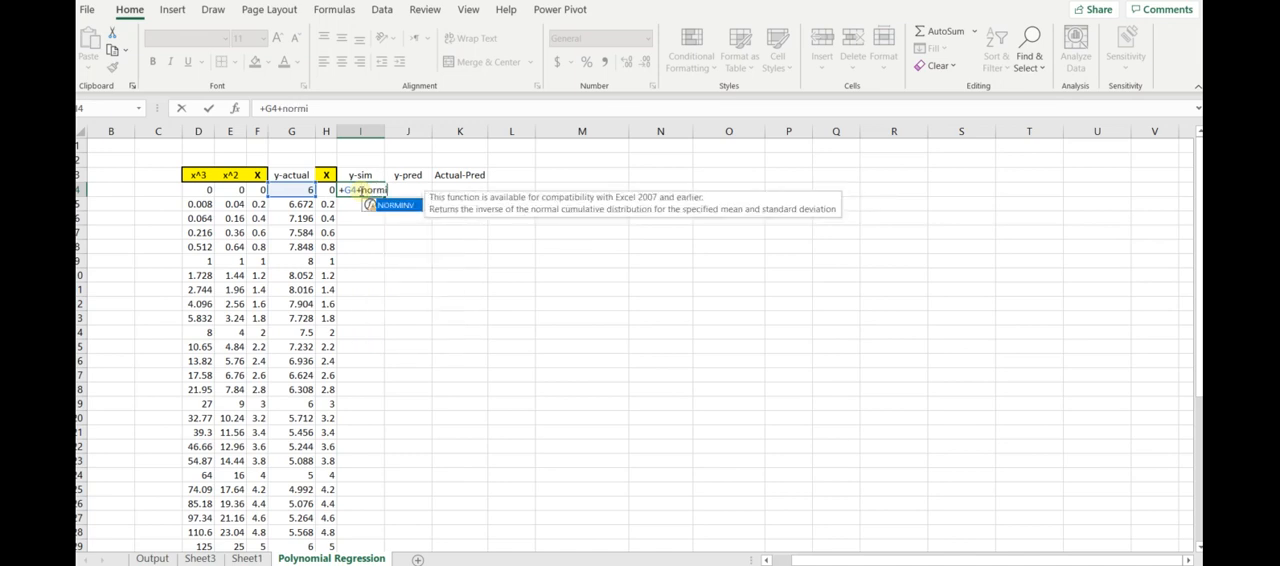
text(nv)
text(()
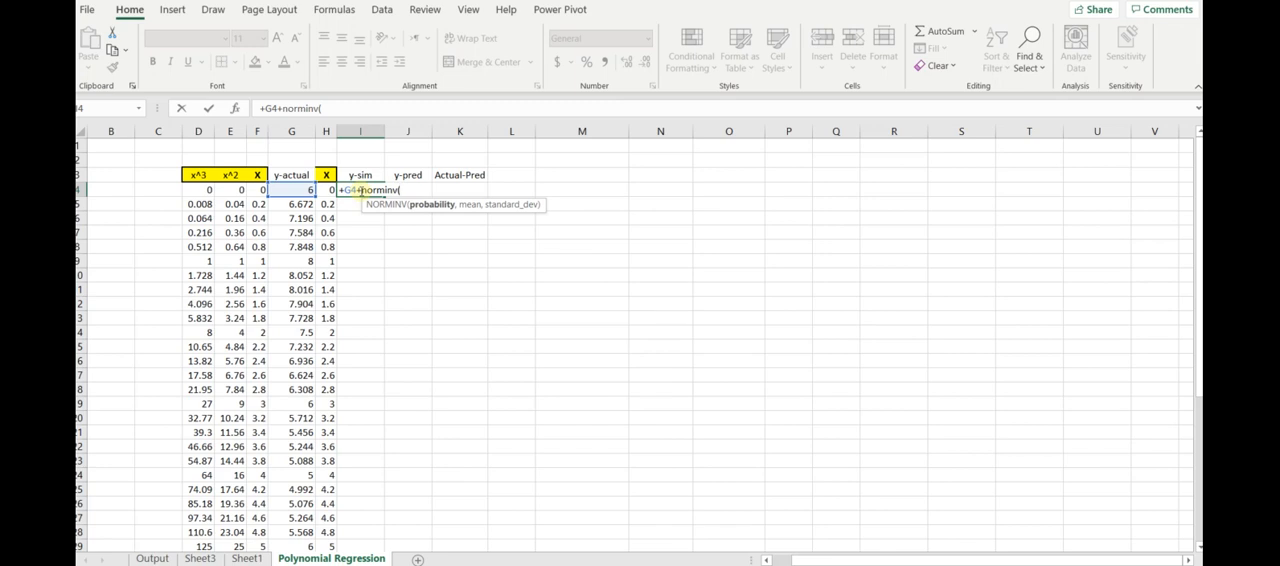
text(rand(),)
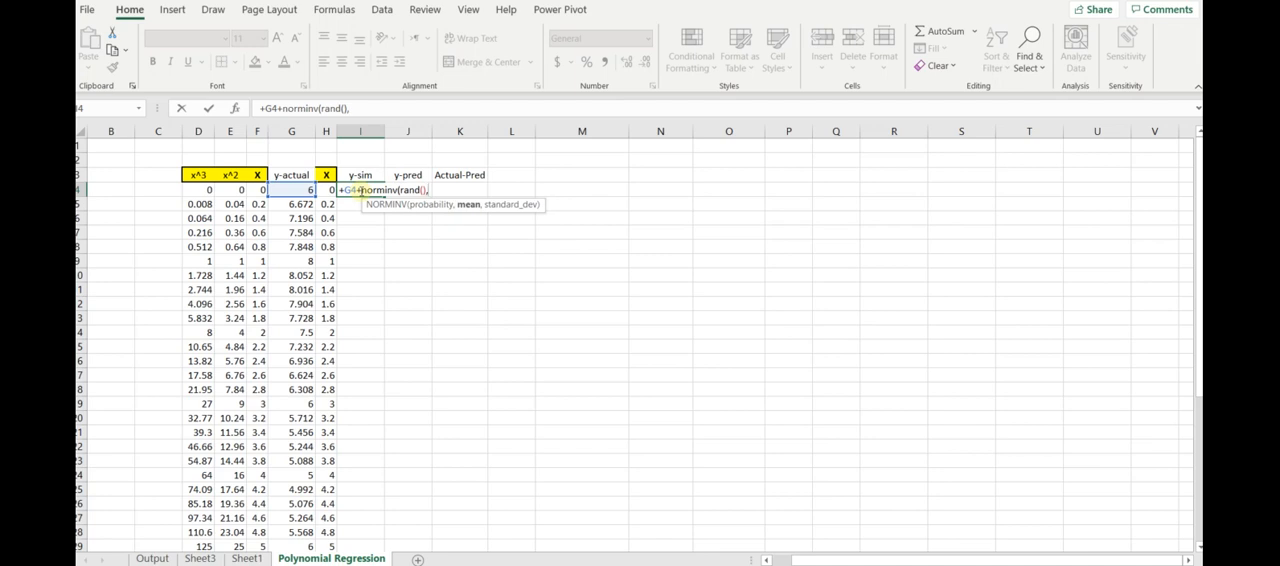
text(0,1)
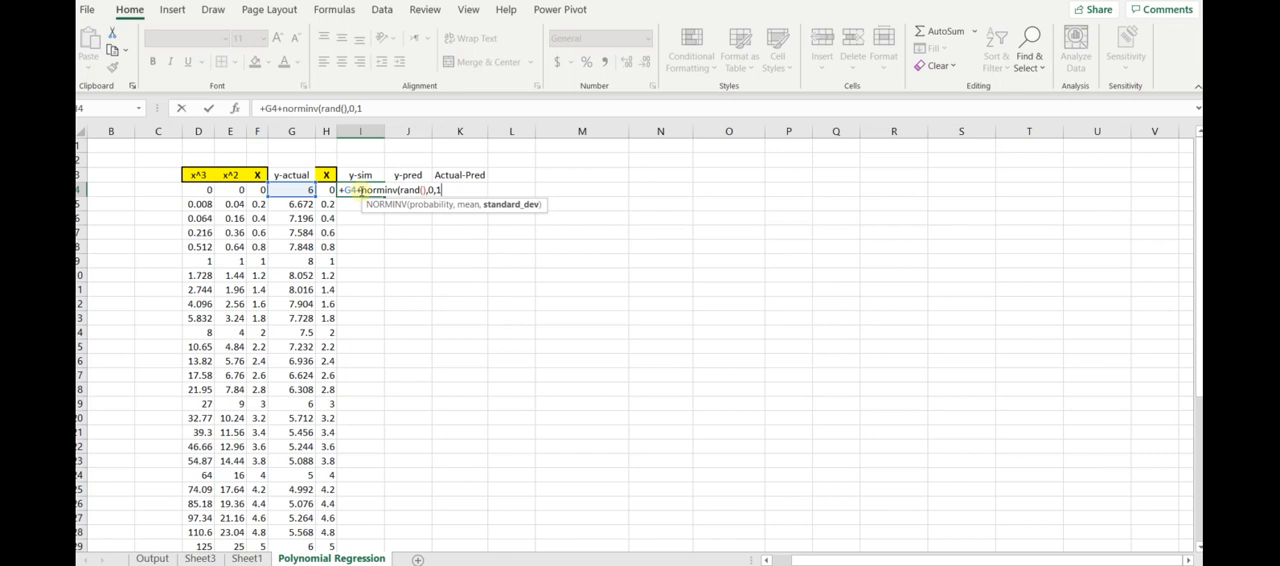
text())
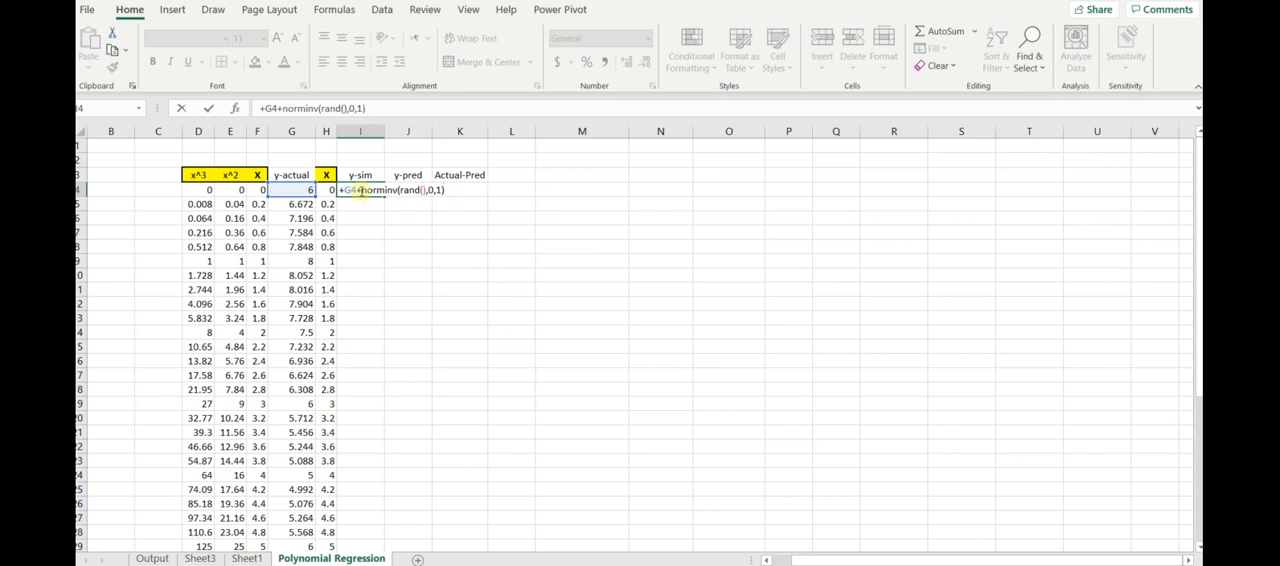
key(Return)
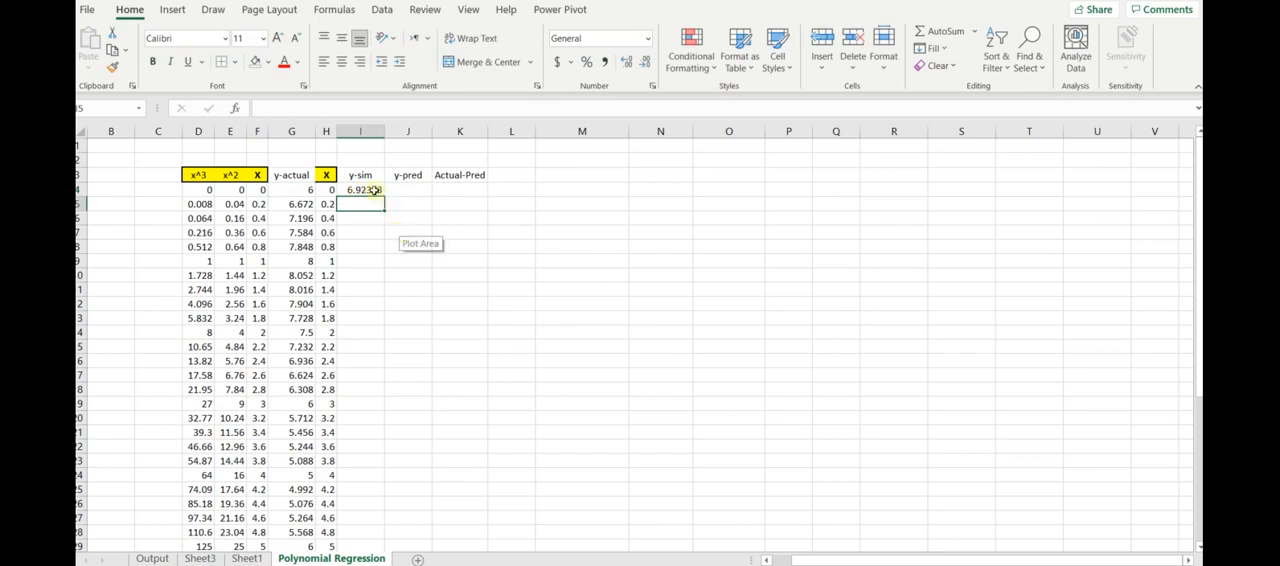
- Copy the y-sim formula in I4 down alongside all the X values
click(328, 189)
click(346, 189)
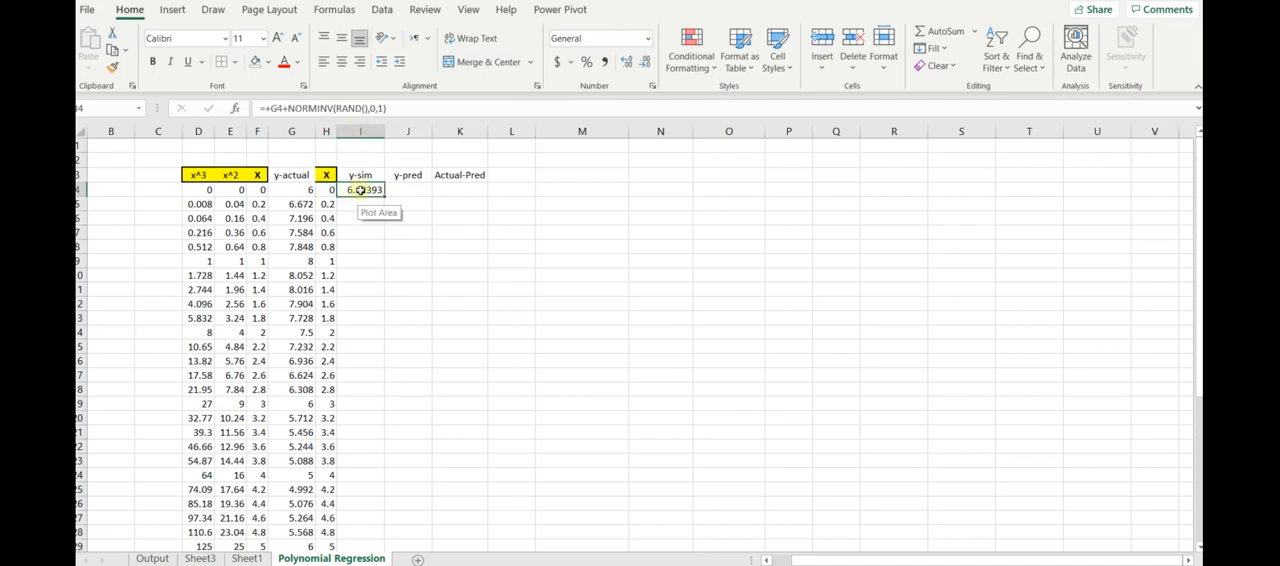
double_click(384, 196)
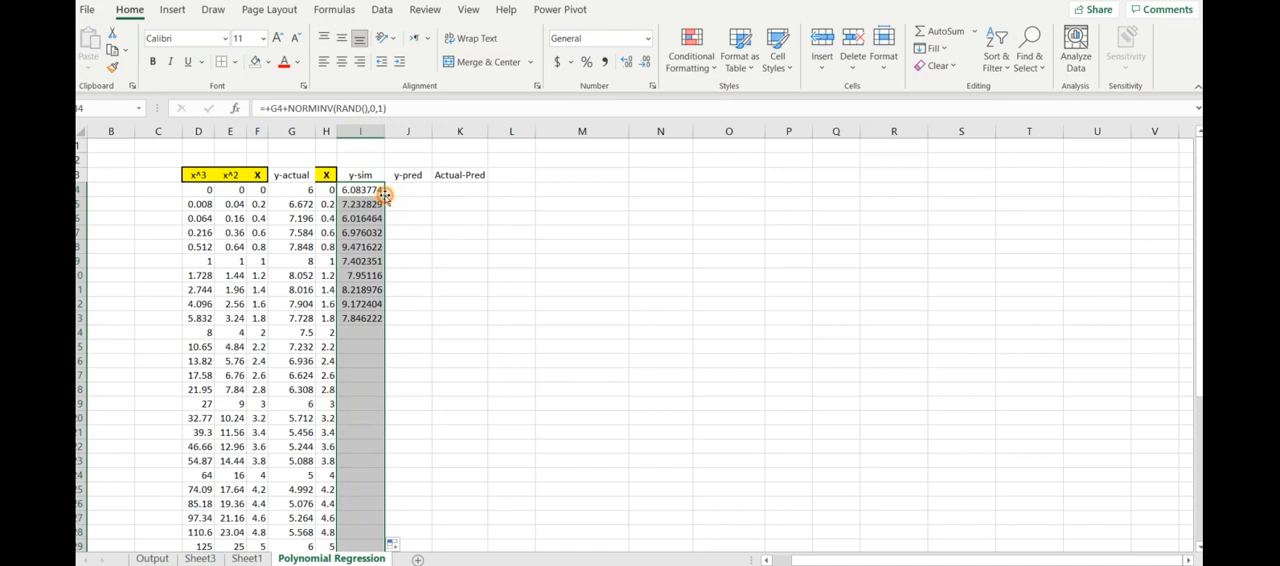
click(410, 276)
click(415, 233)
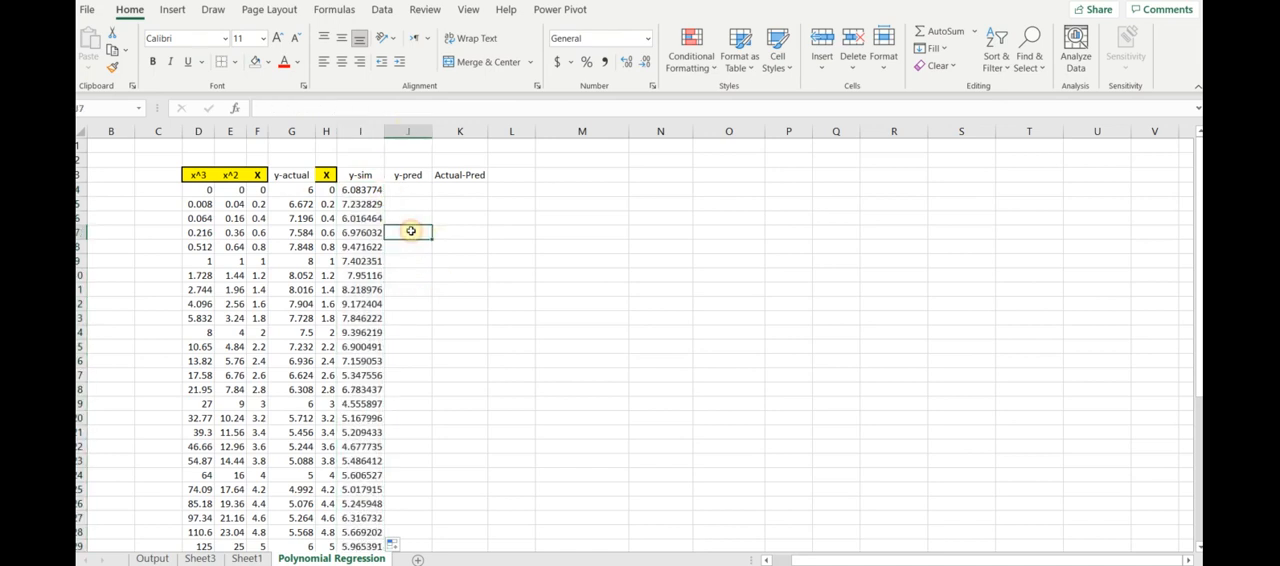
scroll(410, 225, down, 7)
scroll(407, 216, up, 7)
- Enter 1 in the first y-pred cell, J4, to force the random y-sim values to recalculate, and clear the entry
click(418, 190)
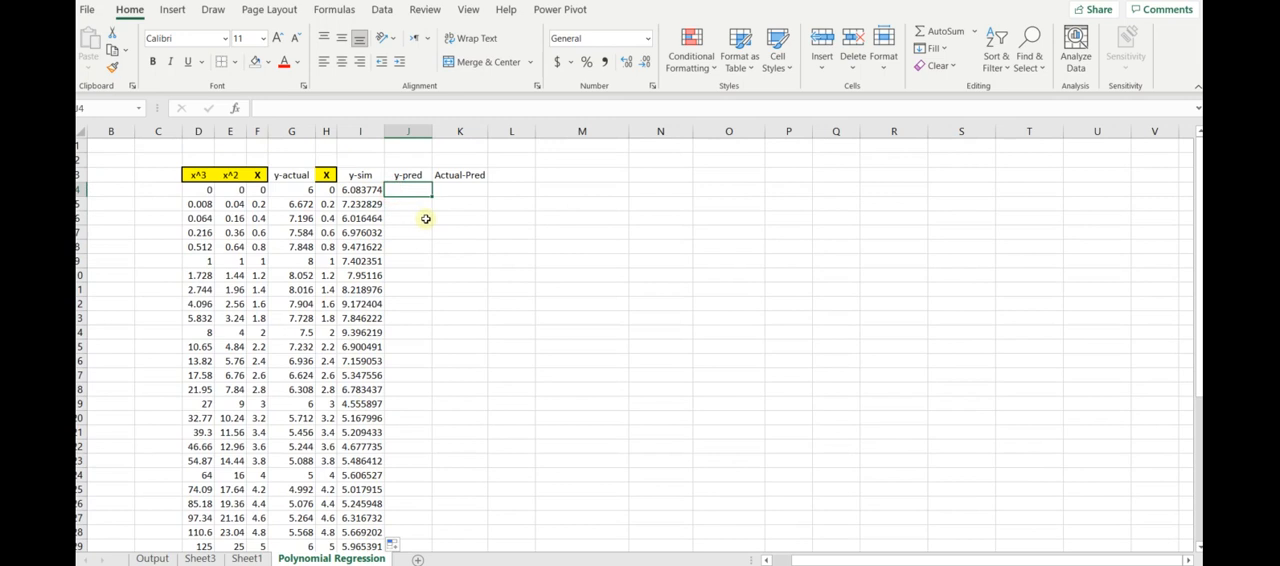
text(1)
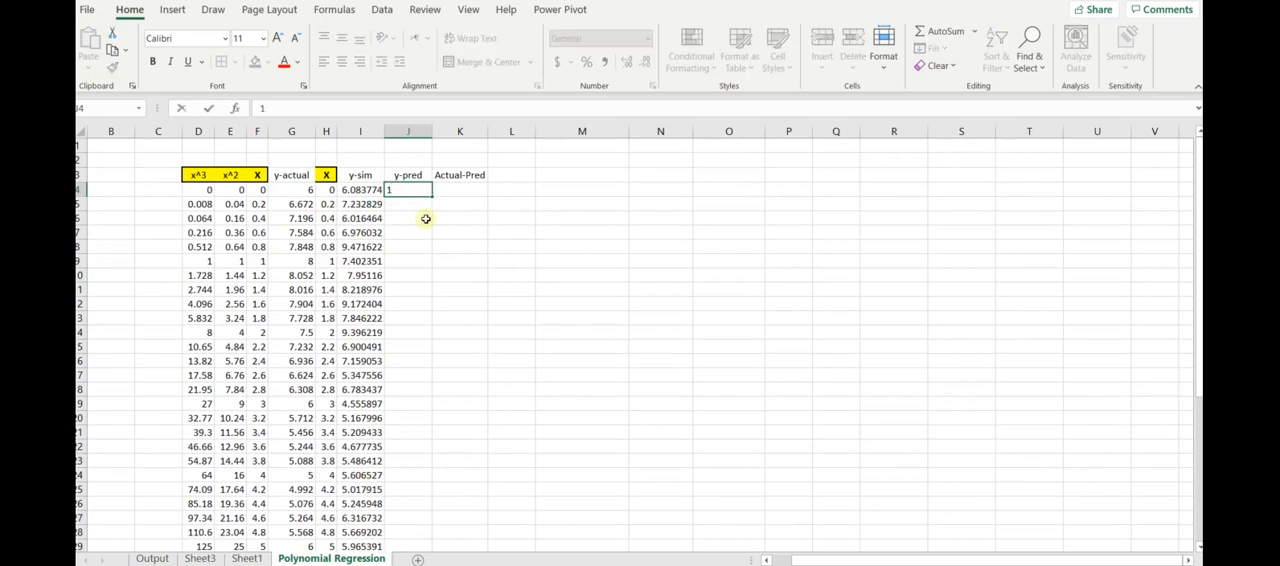
key(Return)
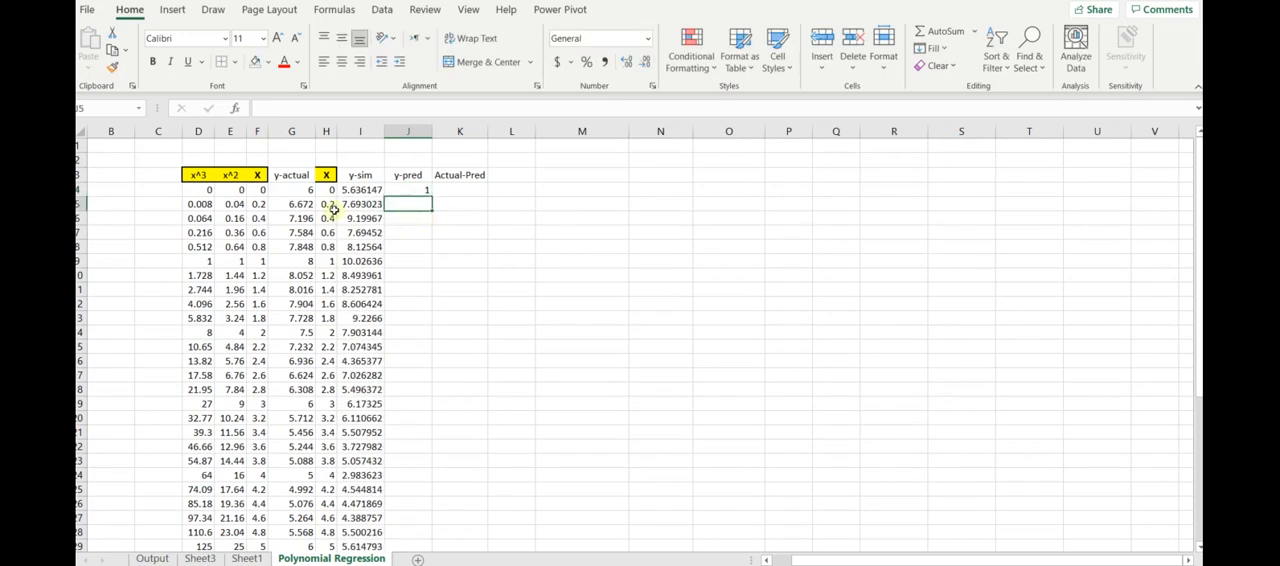
click(419, 192)
key(Delete)
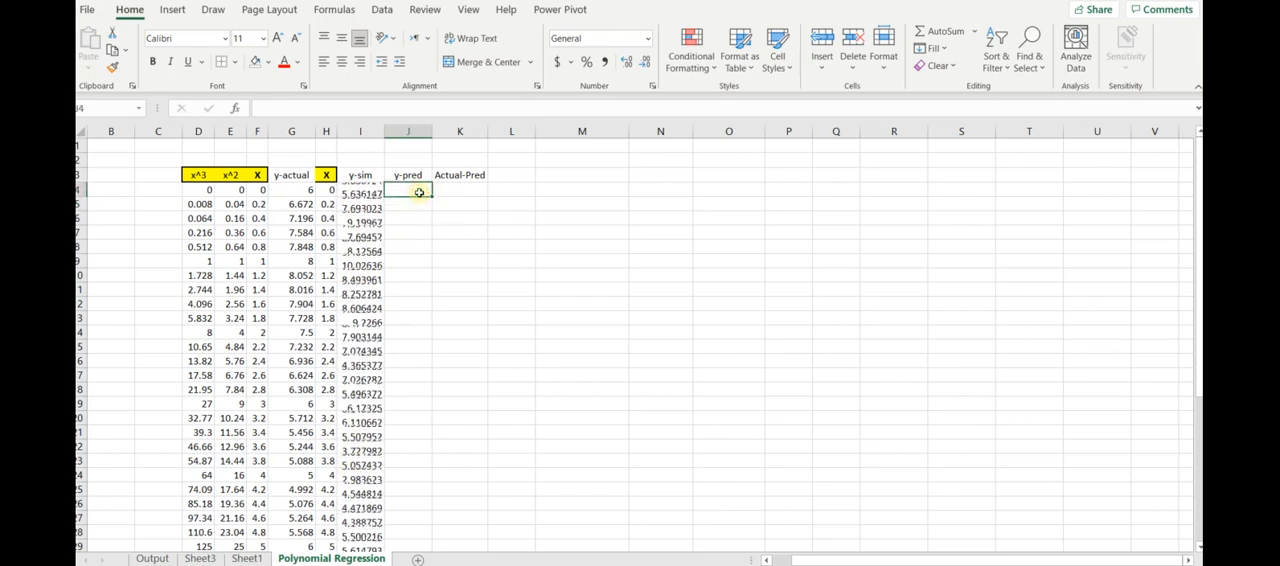
click(408, 230)
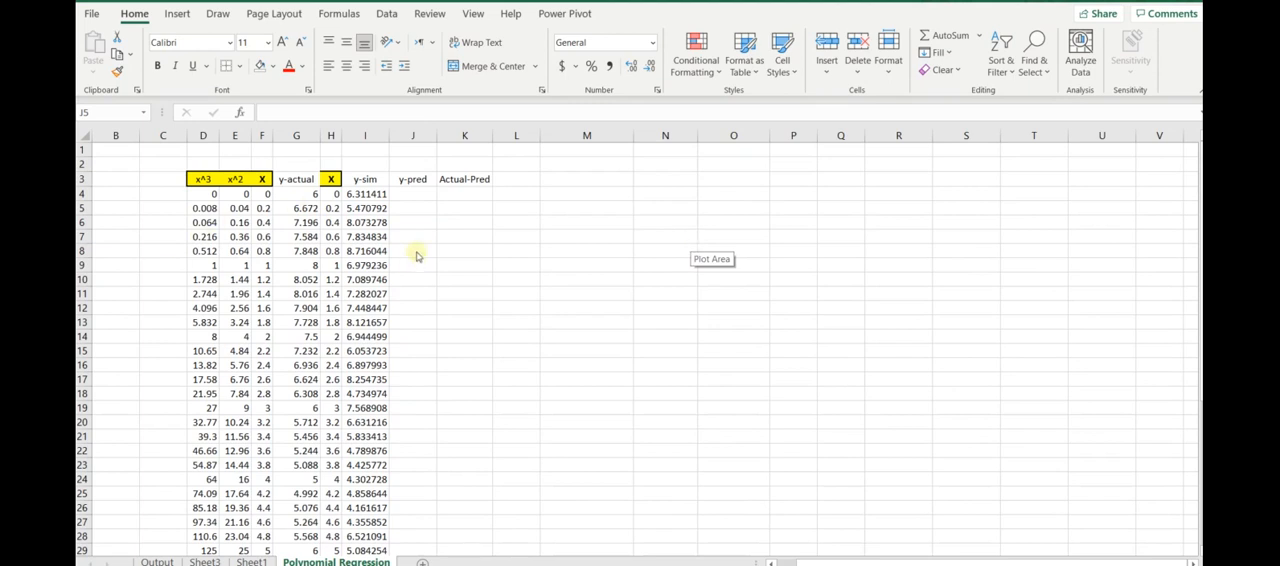
- Copy all the simulated y values in I4:I44
click(405, 194)
drag(374, 194, 367, 533)
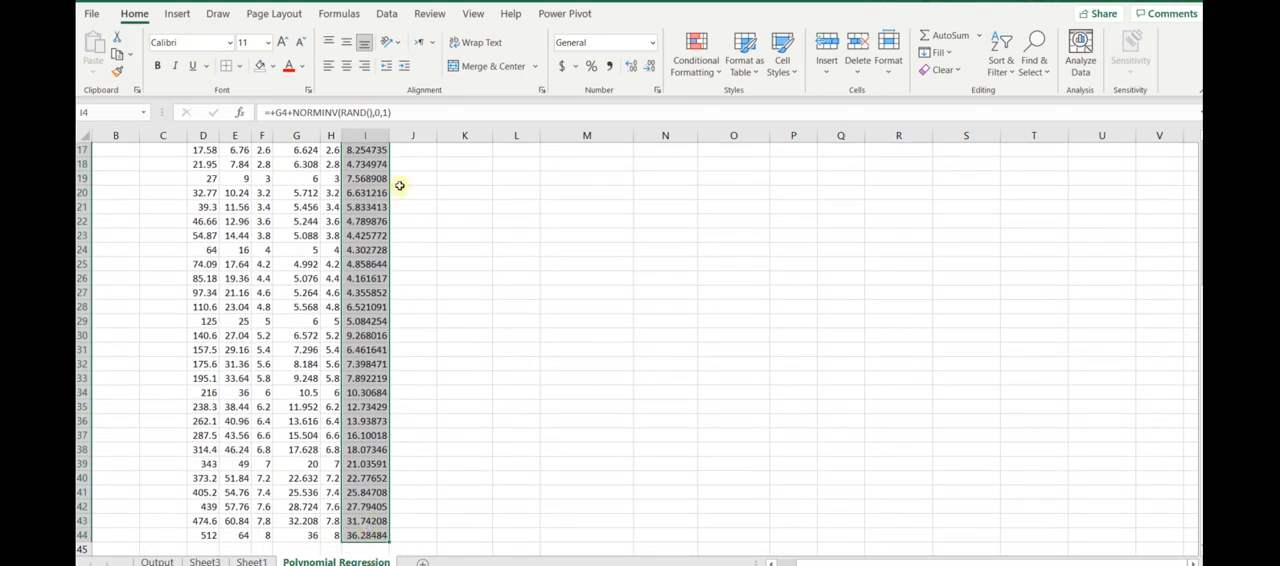
scroll(400, 185, up, 5)
scroll(399, 185, up, 1)
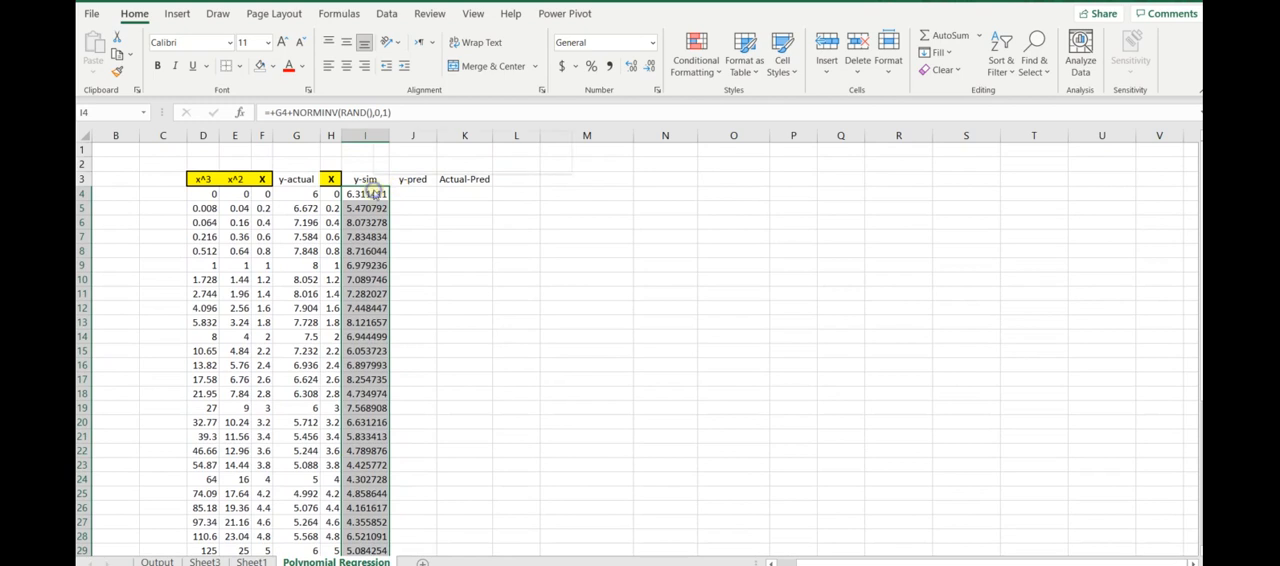
right_click(373, 191)
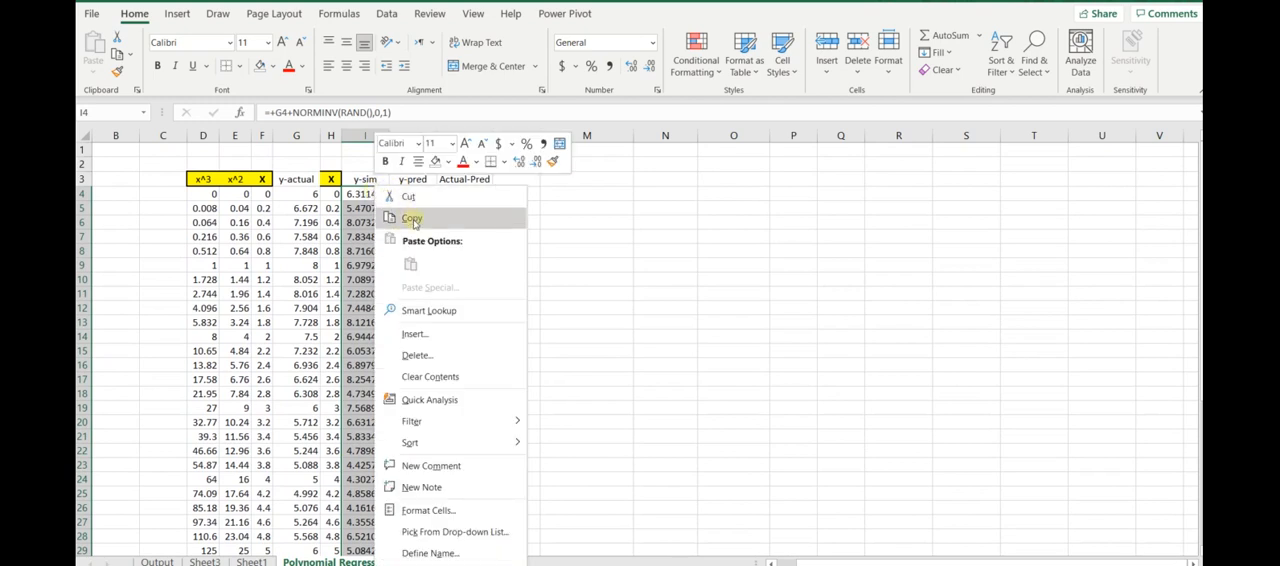
click(412, 219)
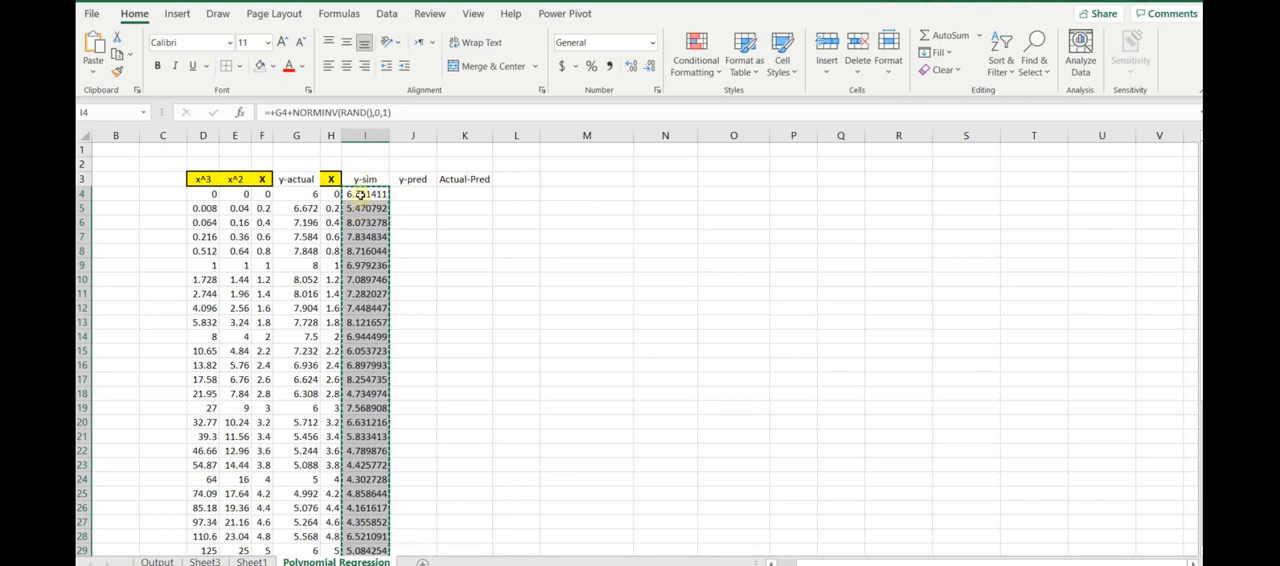
- Paste the copied y-sim results back over themselves starting at I4 as values only, replacing the random formulas
click(361, 194)
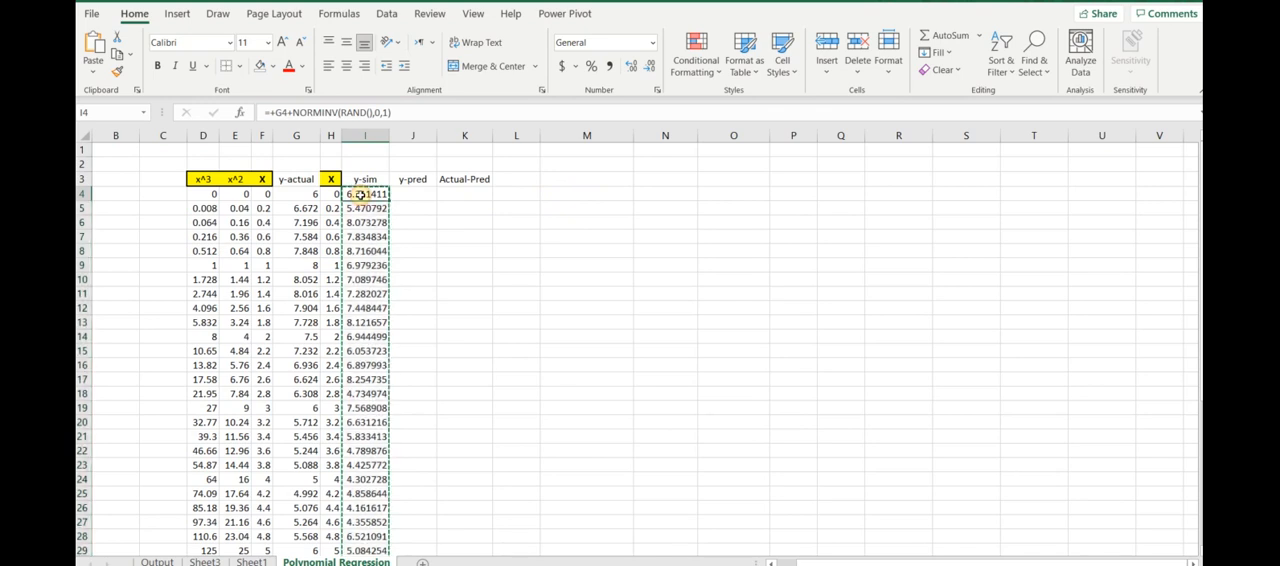
right_click(361, 195)
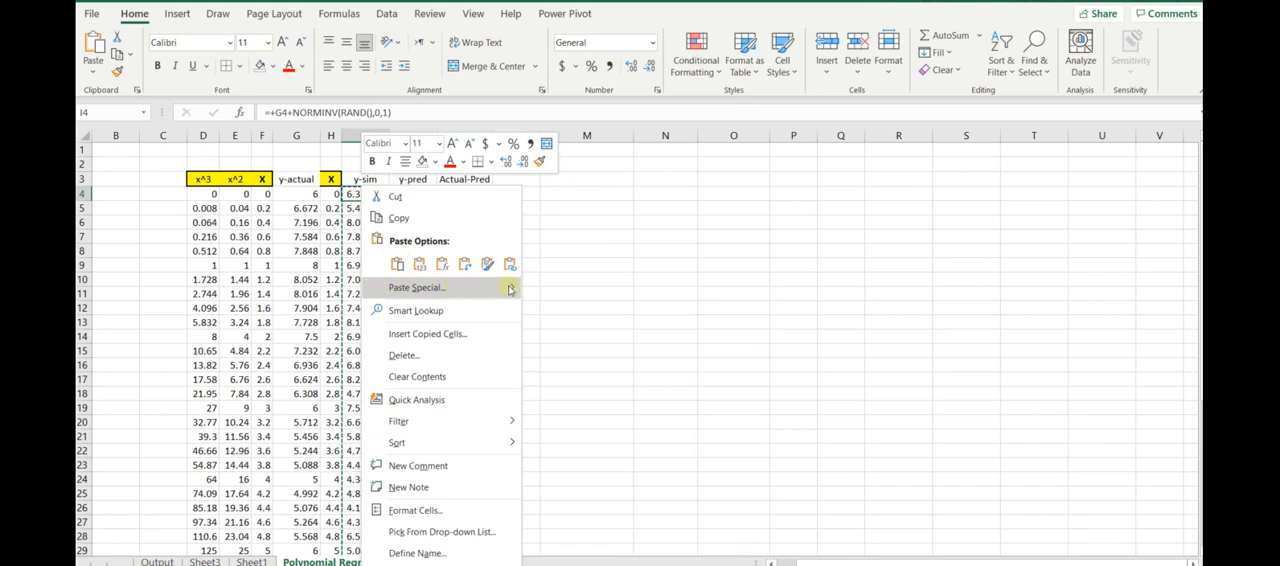
click(486, 289)
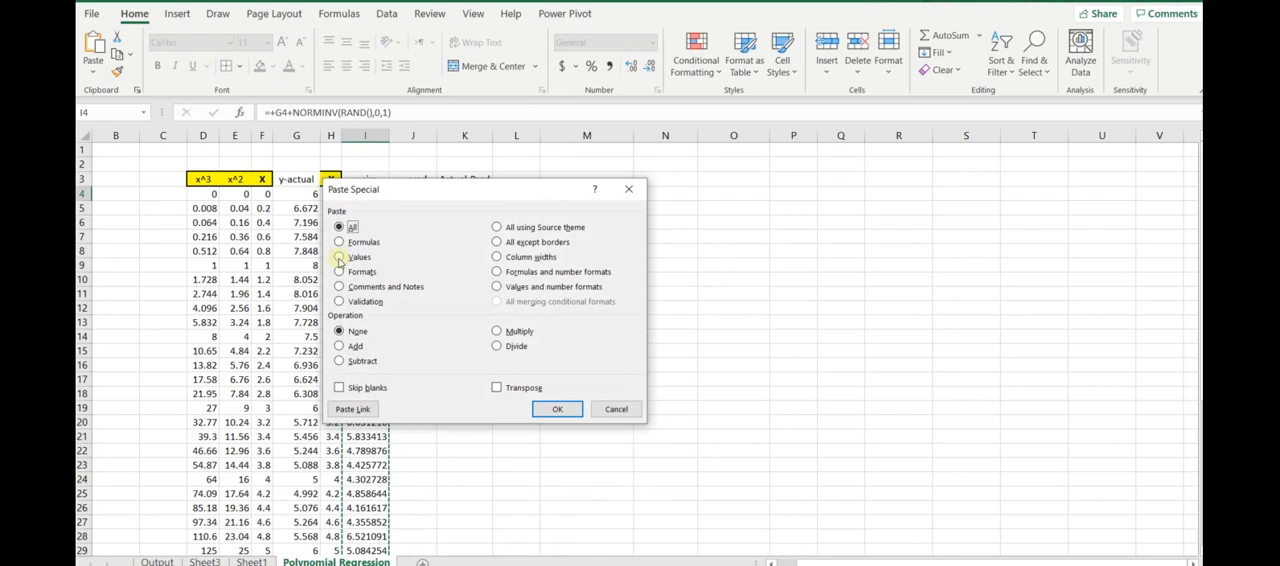
click(339, 257)
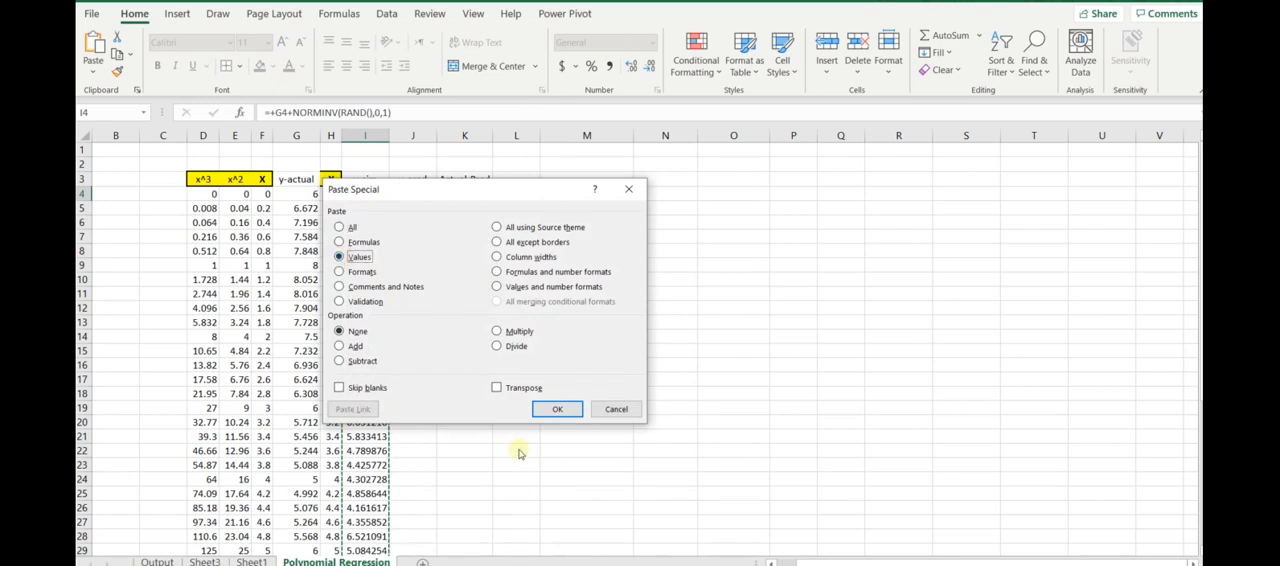
click(557, 409)
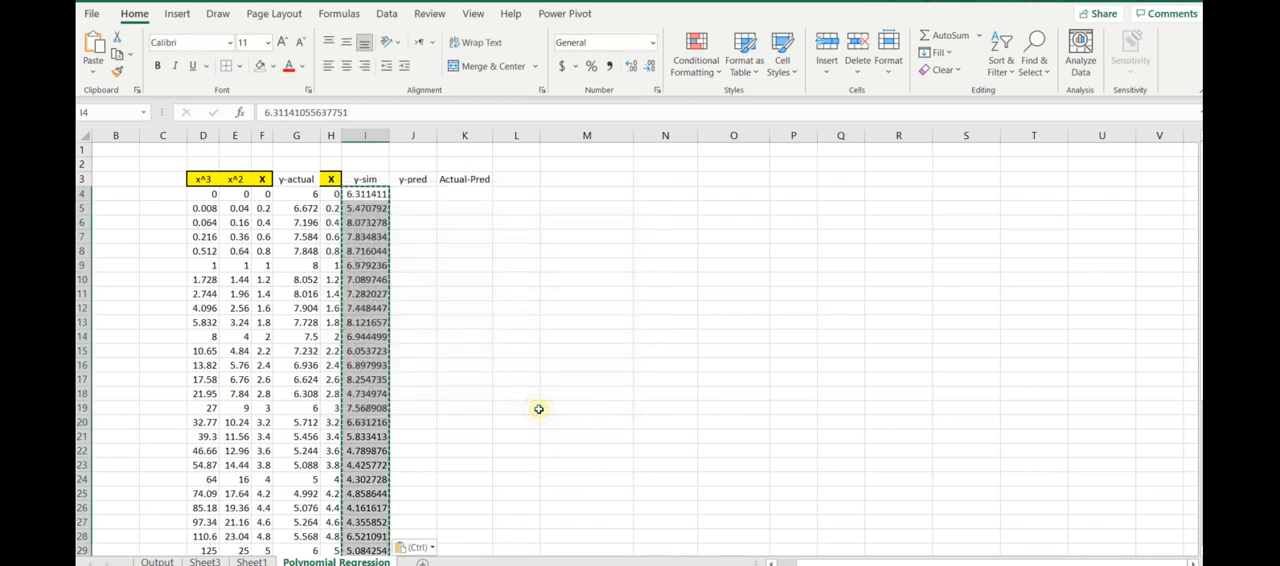
click(415, 221)
click(363, 193)
click(366, 208)
click(363, 194)
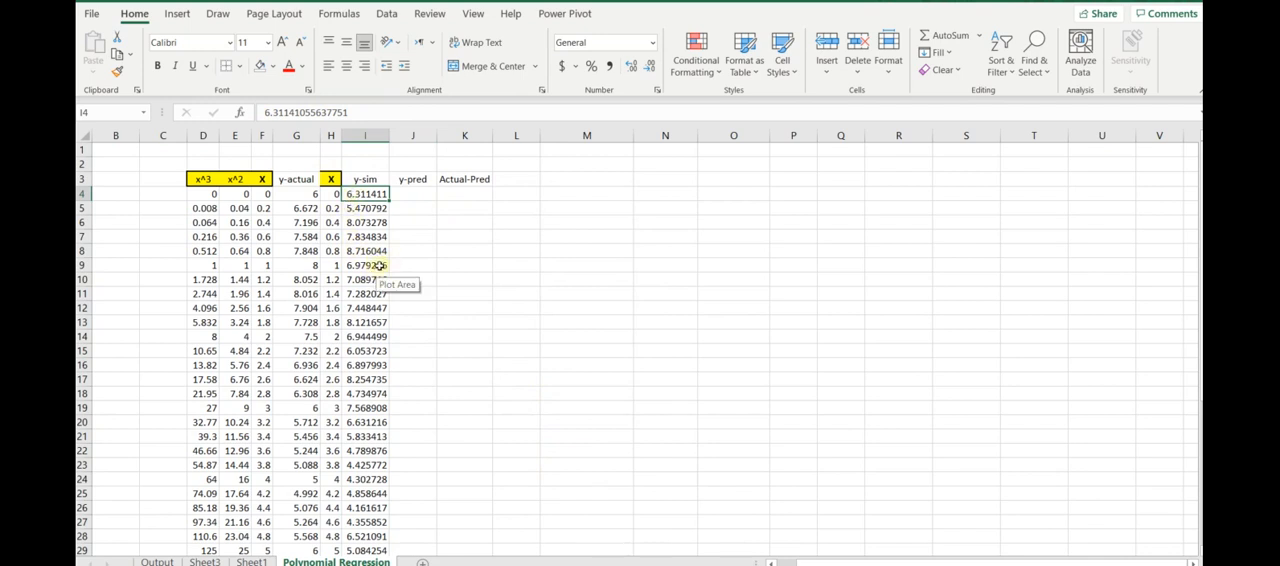
click(401, 212)
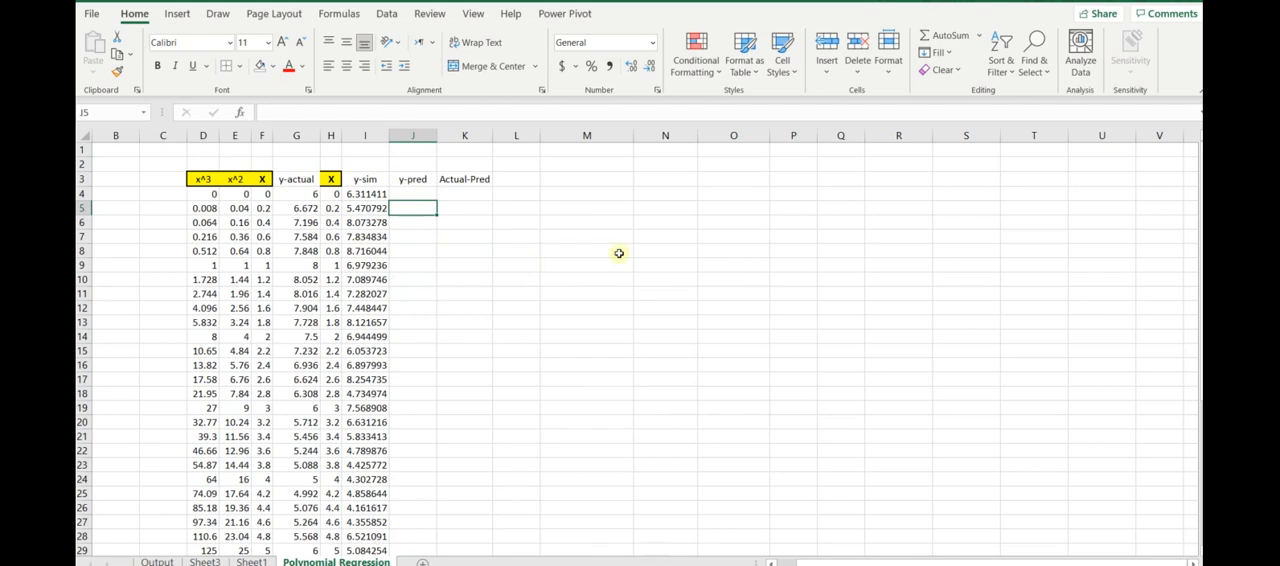
click(407, 196)
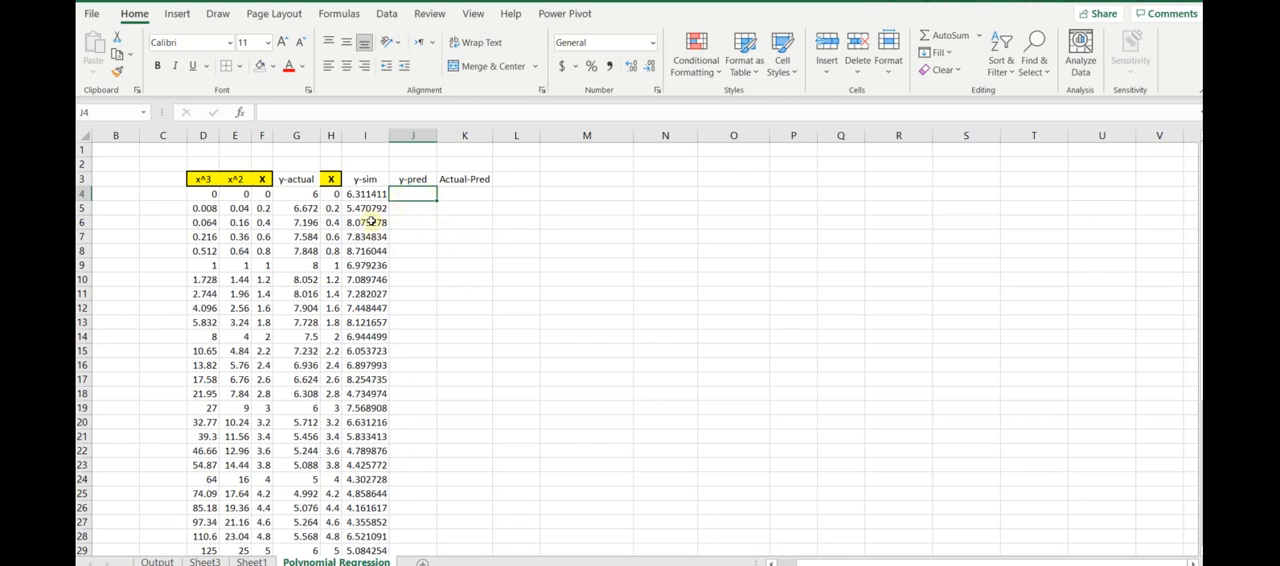
- Open the Regression tool from the data analysis tools and clear its old Y, X and output ranges
click(557, 178)
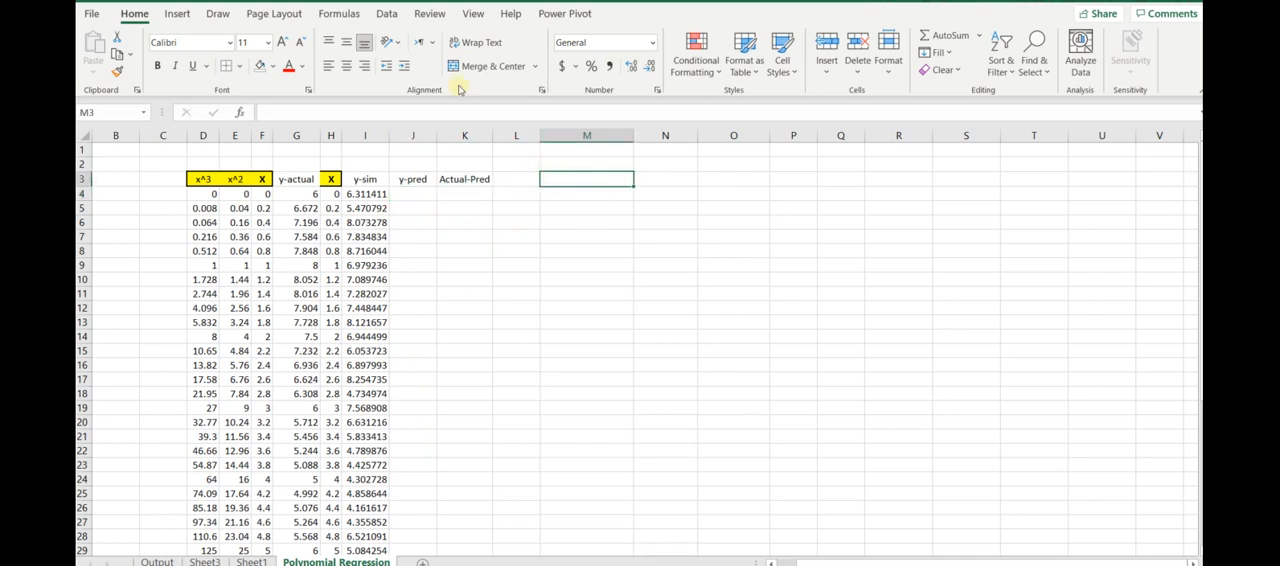
click(385, 16)
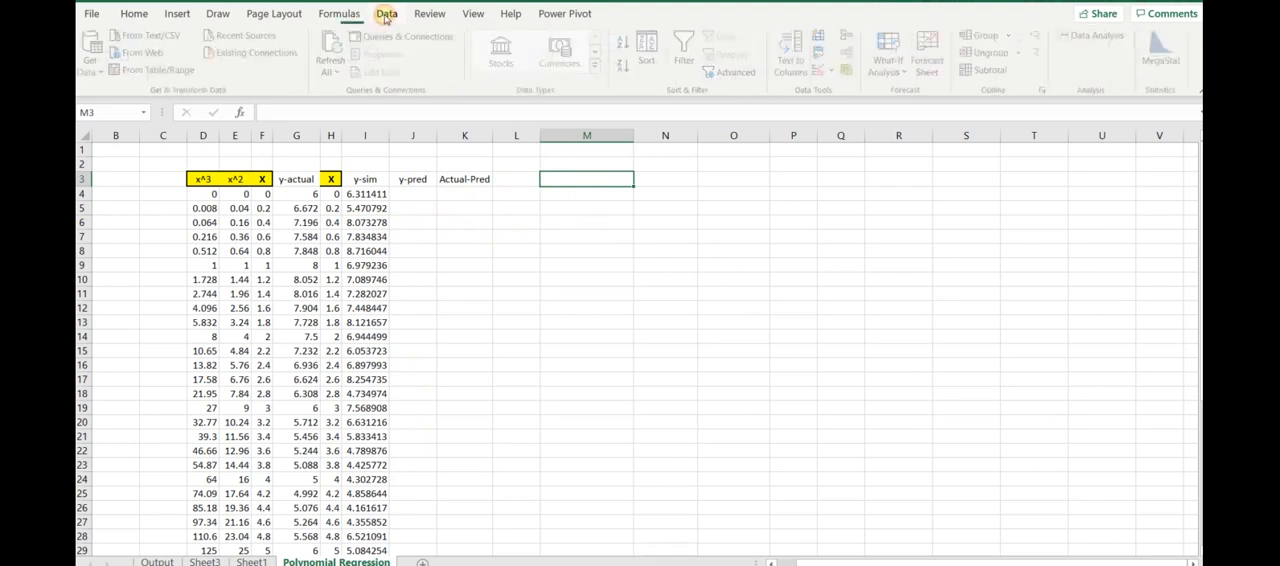
click(1101, 42)
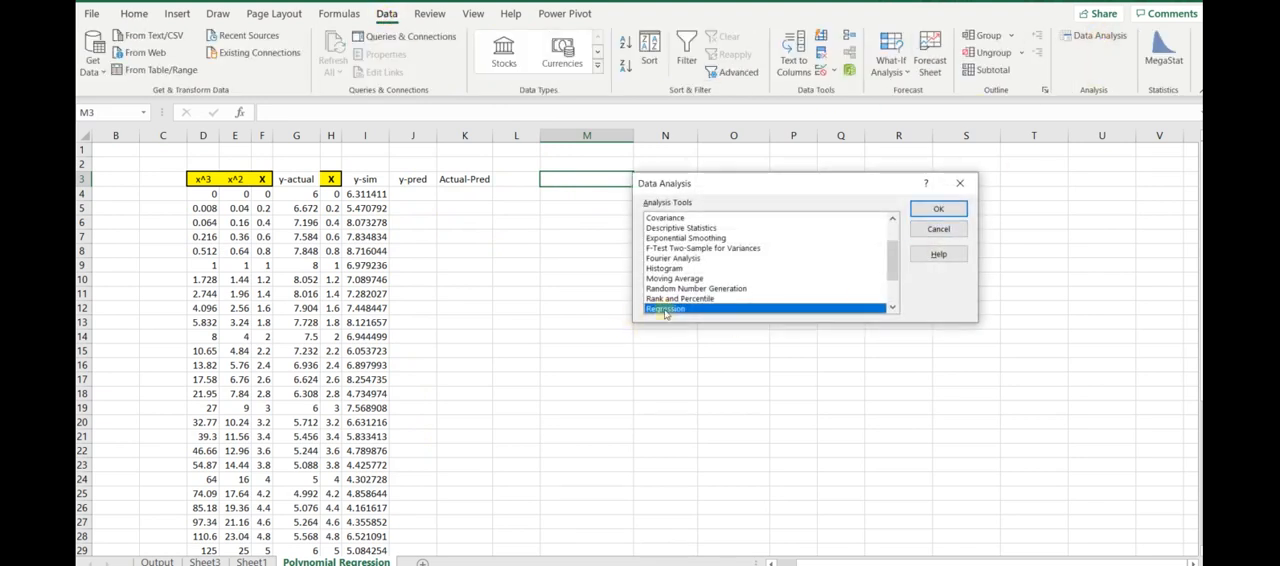
click(938, 208)
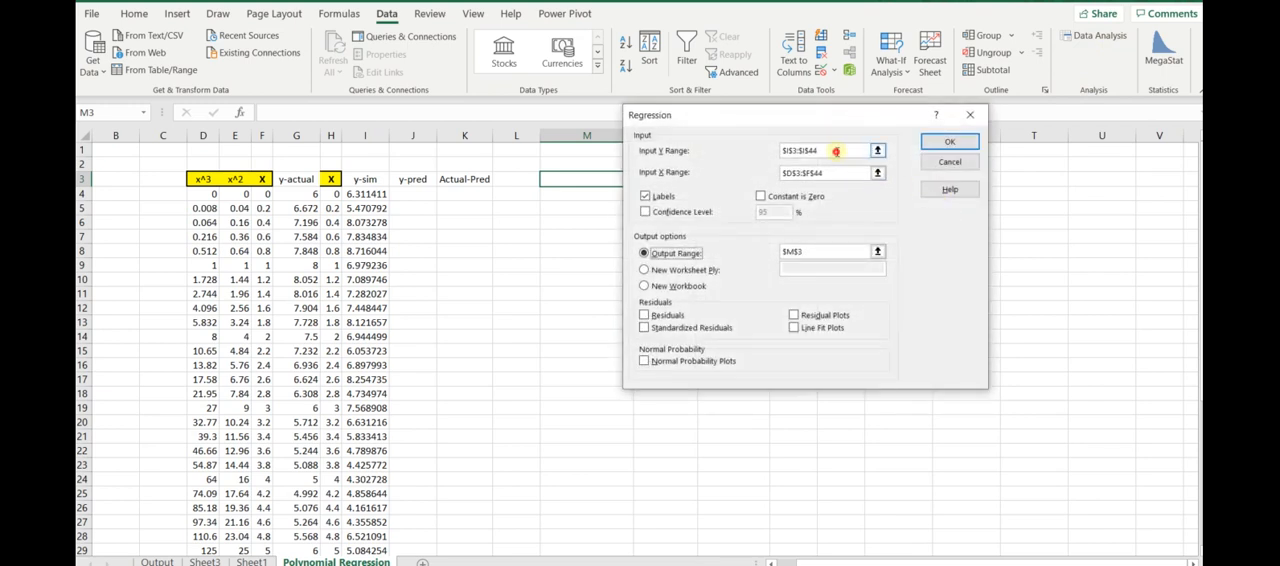
click(836, 151)
key(Delete)
click(830, 173)
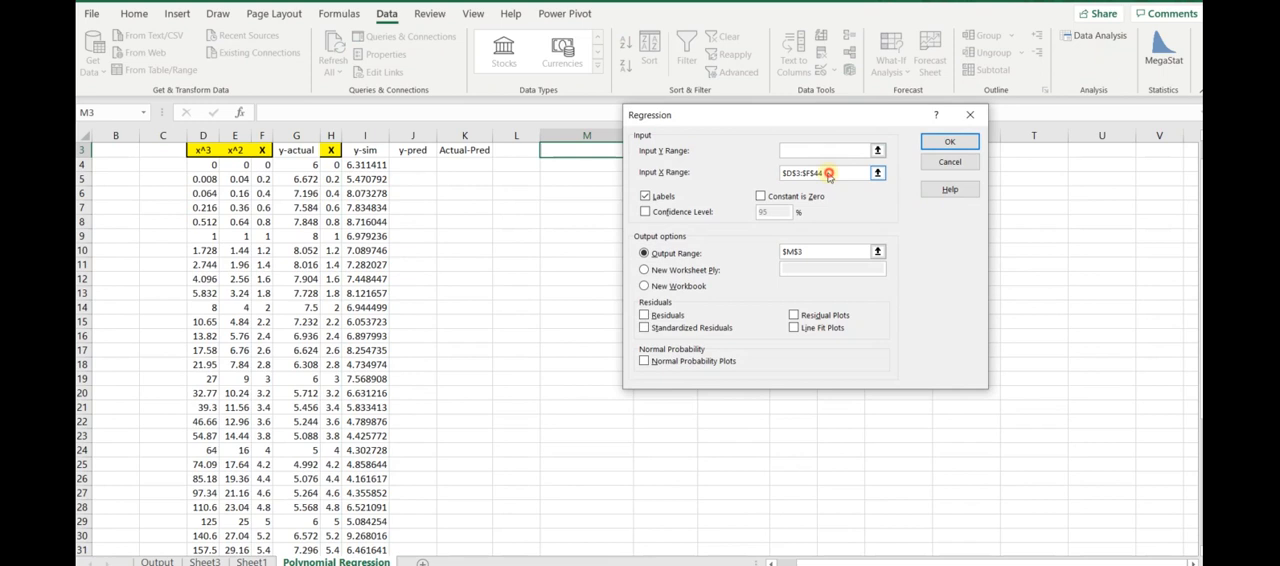
key(Delete)
click(808, 252)
key(Delete)
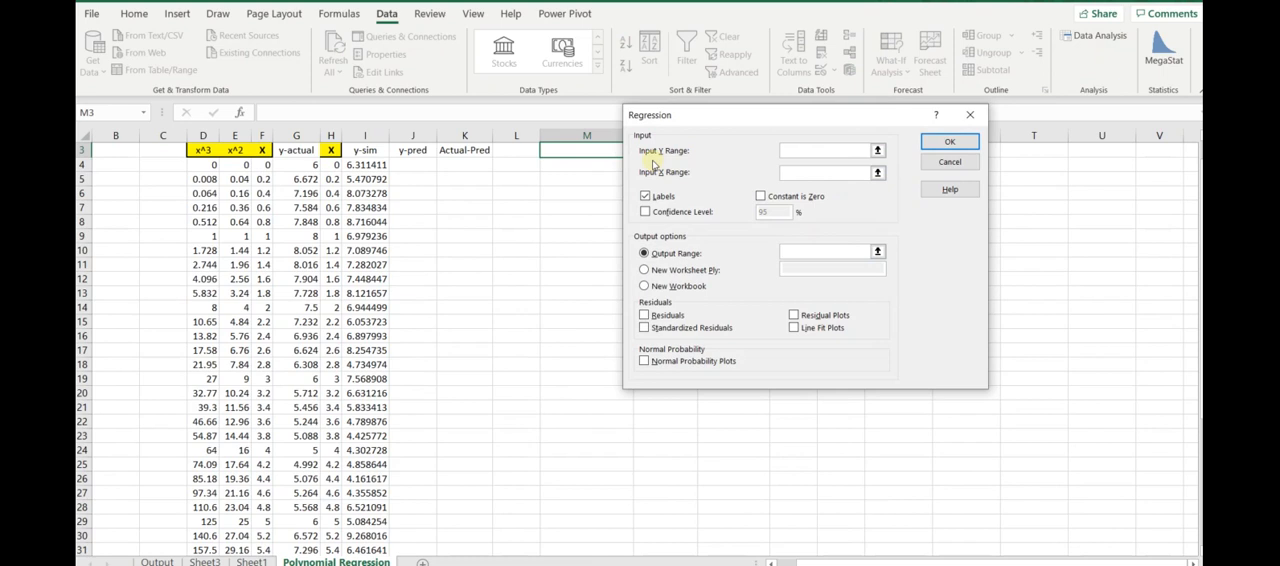
- Set the regression's input Y range to I3:I44 and its input X range to D3:F44, including the headings
click(877, 150)
drag(365, 150, 362, 560)
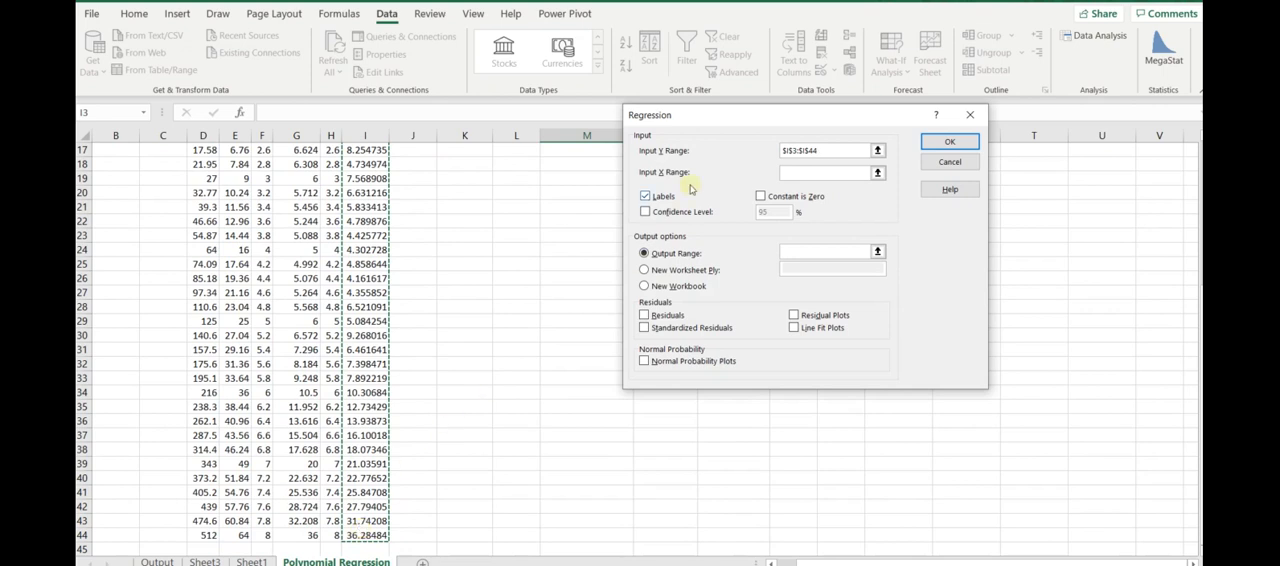
click(878, 174)
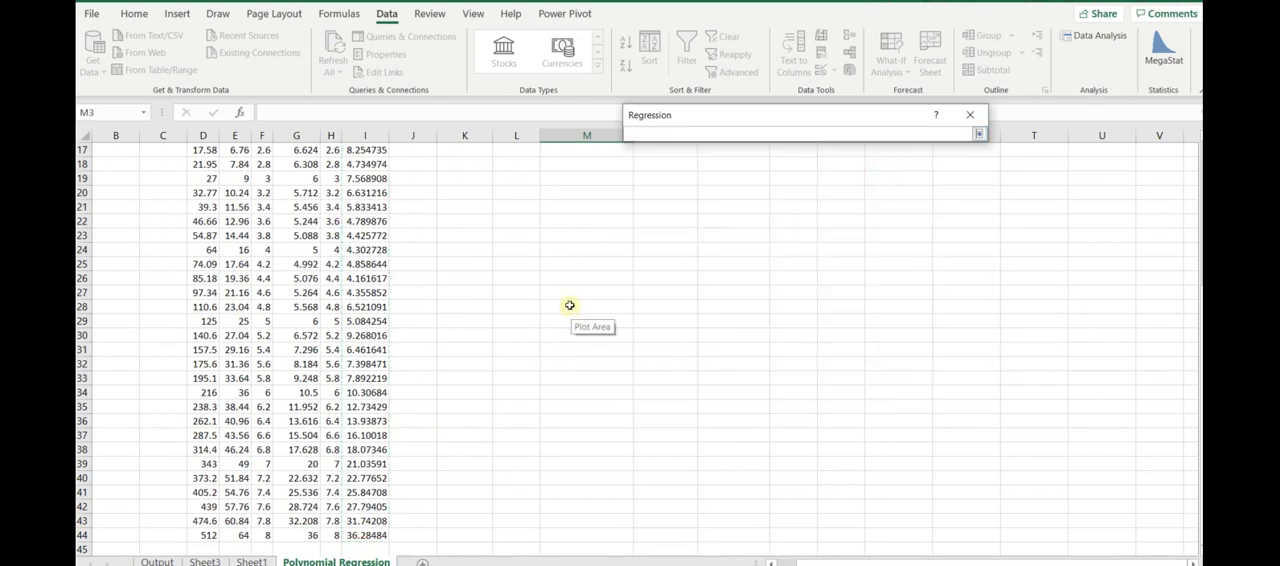
scroll(572, 304, up, 5)
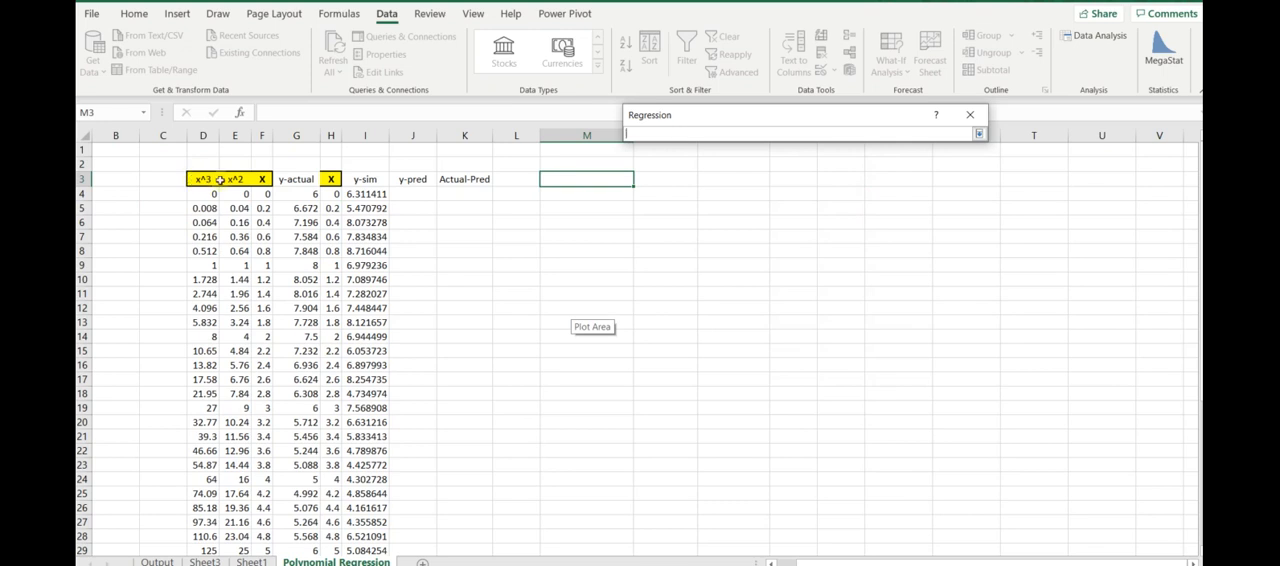
click(263, 179)
drag(213, 179, 210, 535)
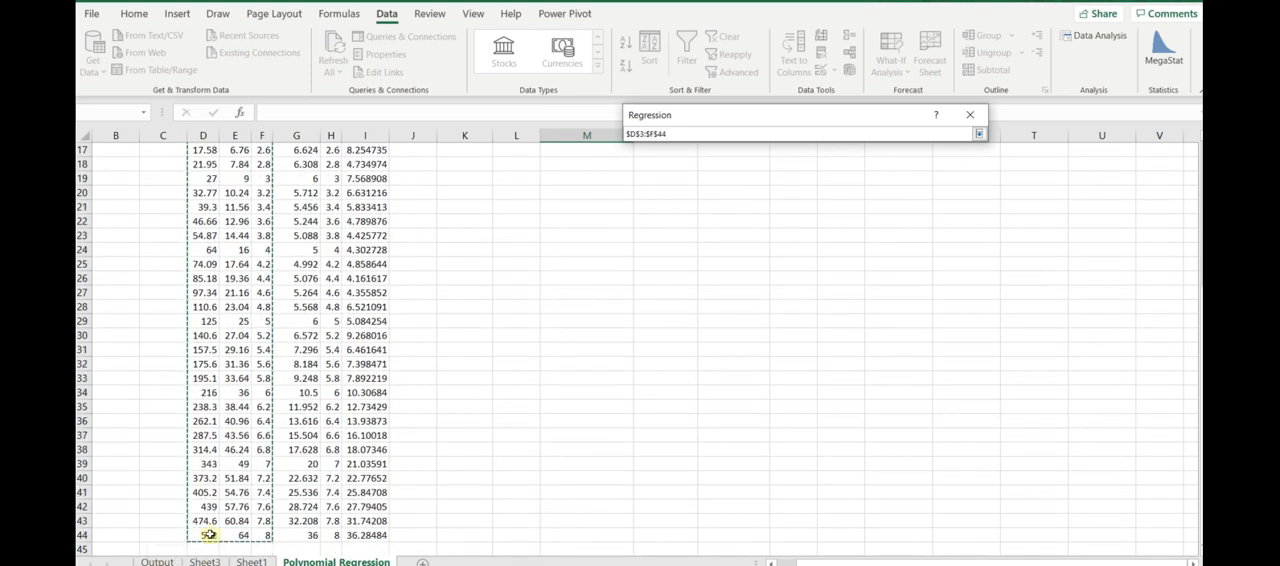
key(Return)
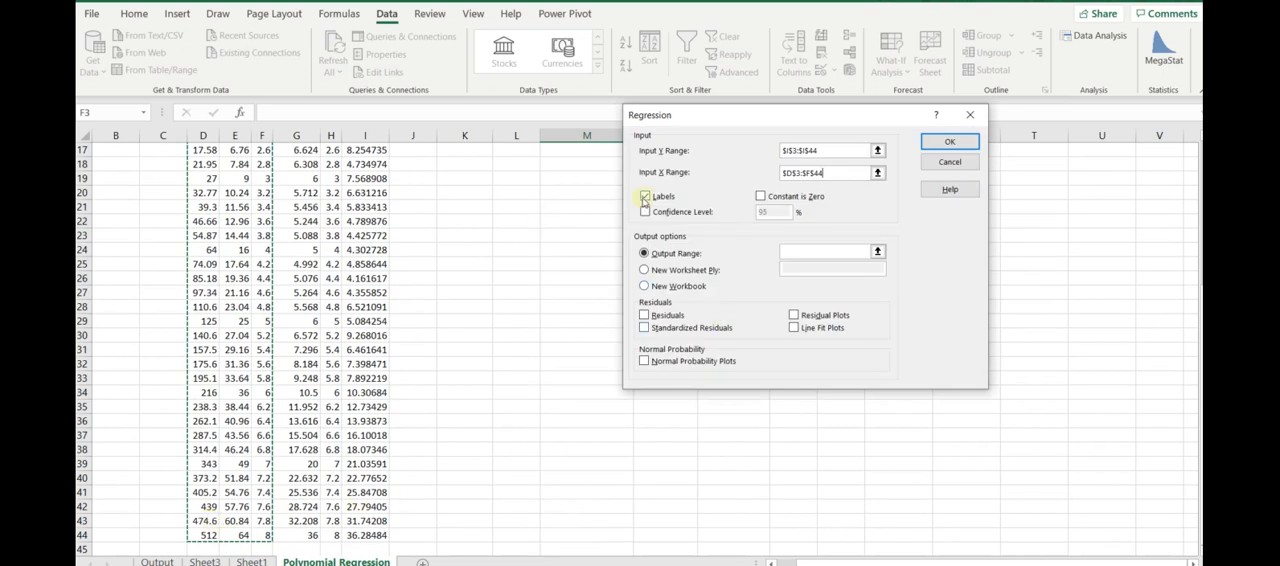
scroll(430, 280, up, 5)
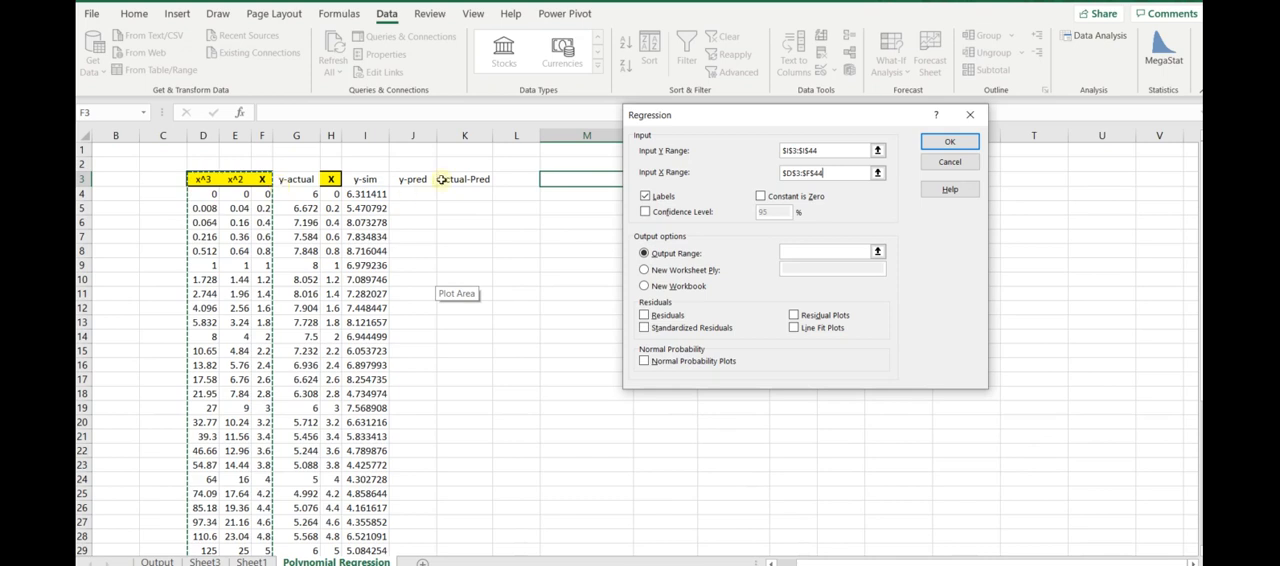
- Keep Labels enabled, set the output range to M3, and run the regression
click(645, 197)
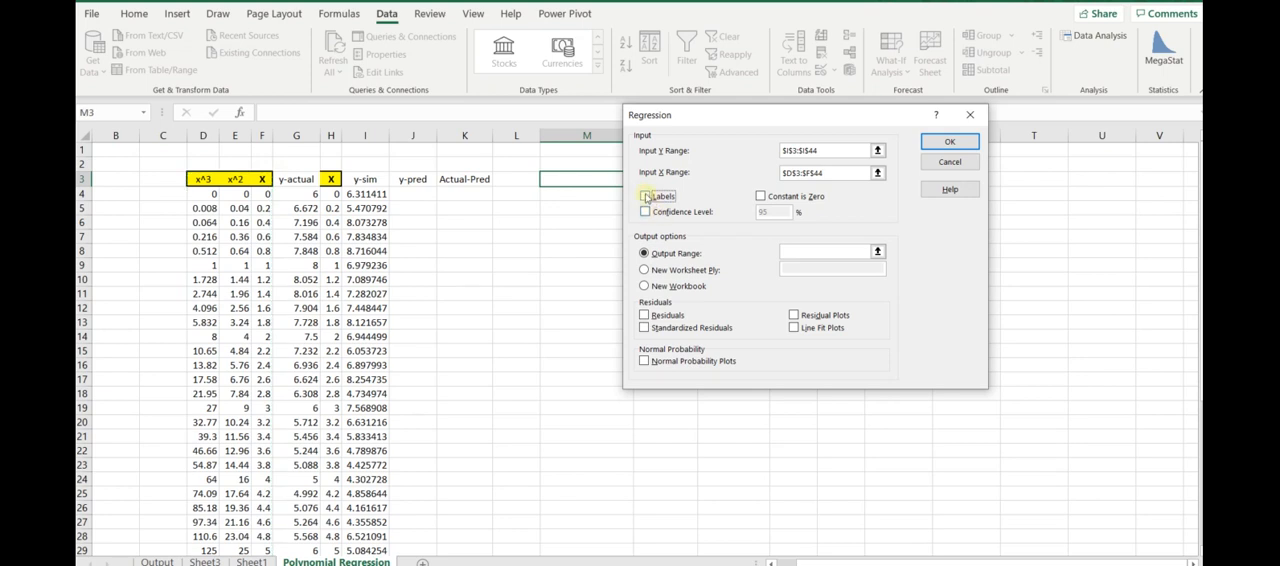
click(645, 197)
click(877, 253)
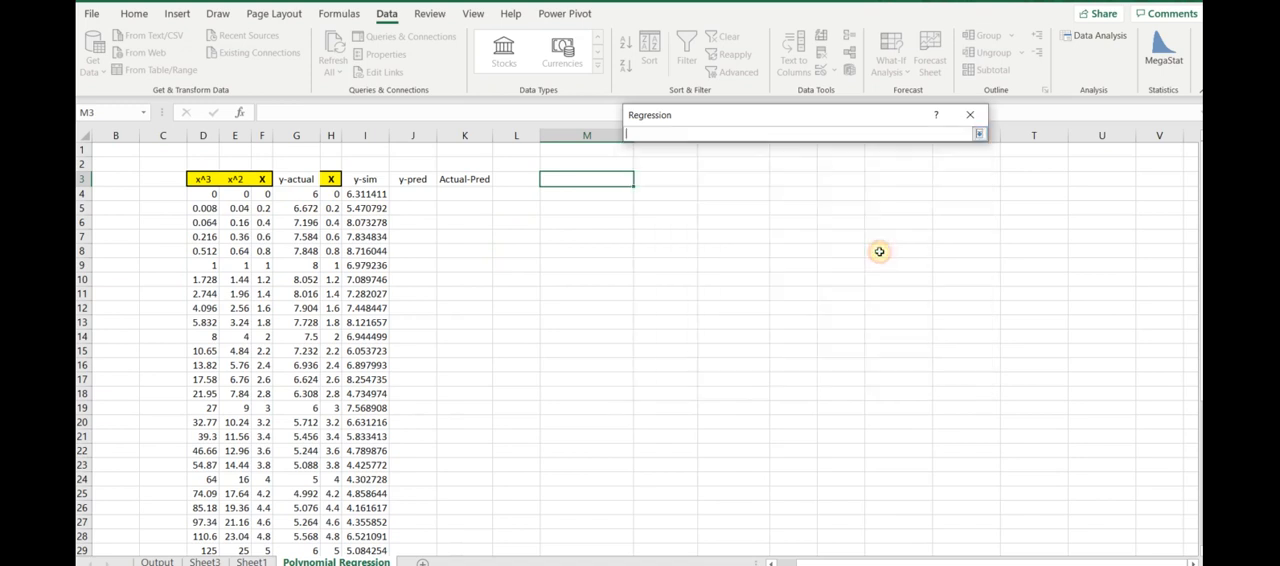
click(575, 180)
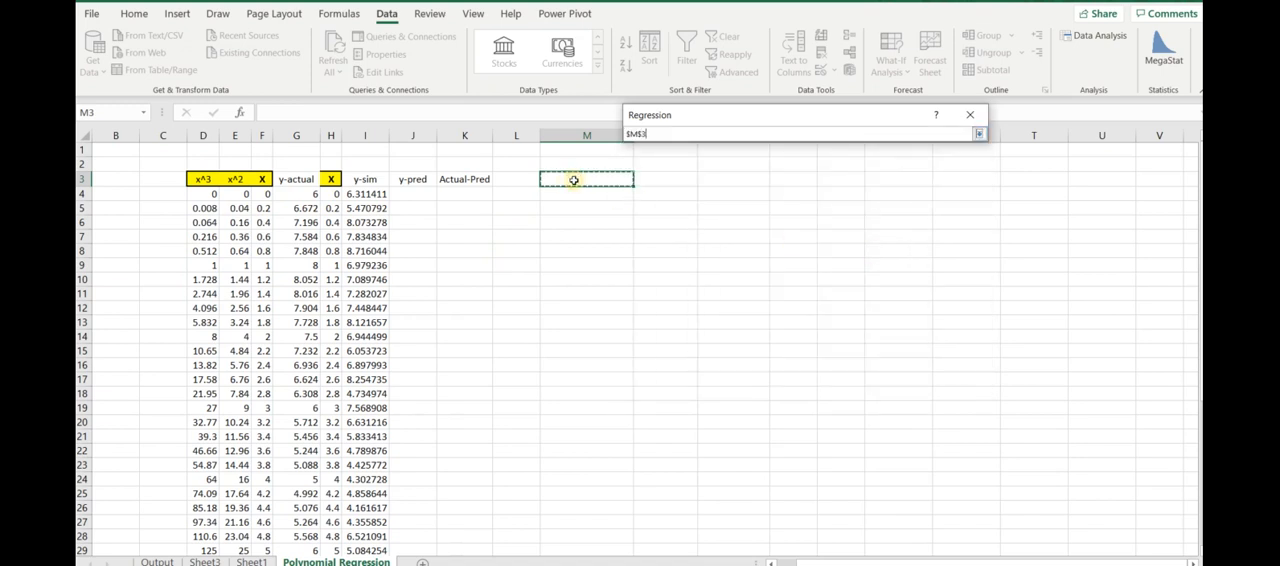
mouse_move(566, 180)
mouse_down()
mouse_move(894, 354)
mouse_move(1006, 480)
mouse_move(1020, 477)
mouse_move(831, 407)
mouse_move(631, 266)
mouse_move(569, 178)
mouse_up()
drag(569, 178, 569, 178)
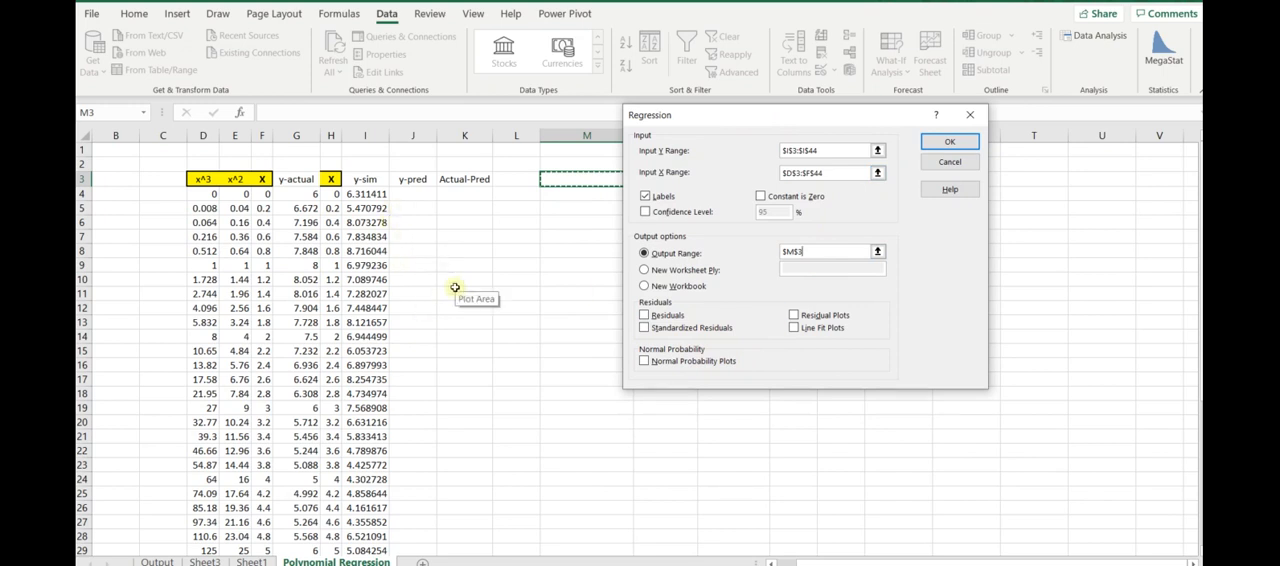
click(948, 146)
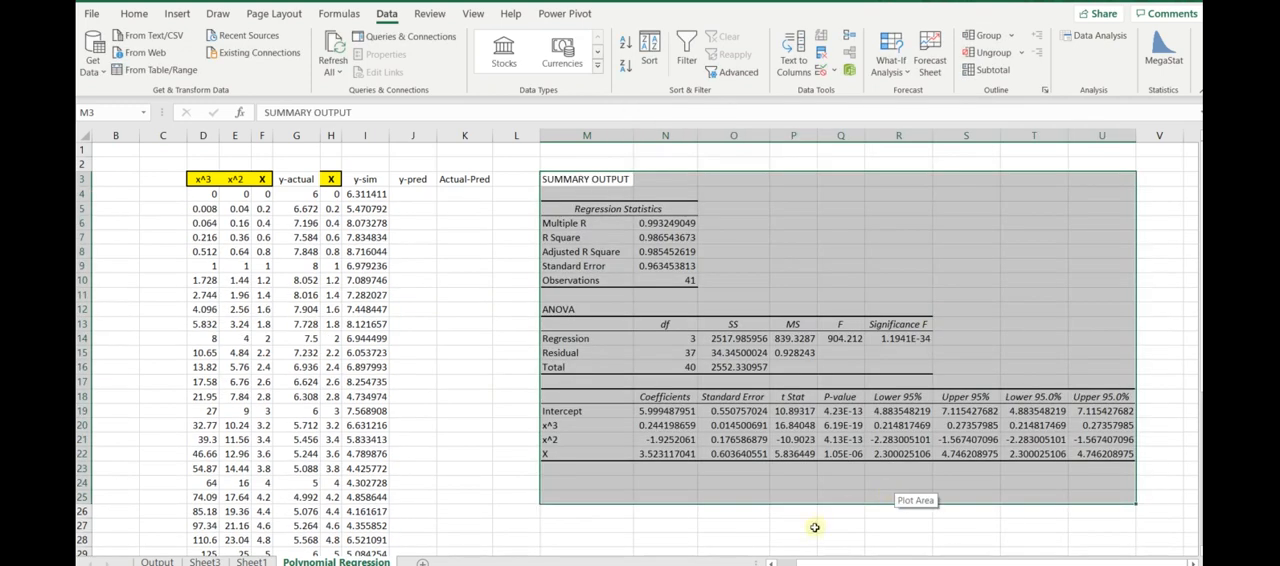
- Fill the regression coefficients and their labels in M18:N22 with yellow
click(707, 417)
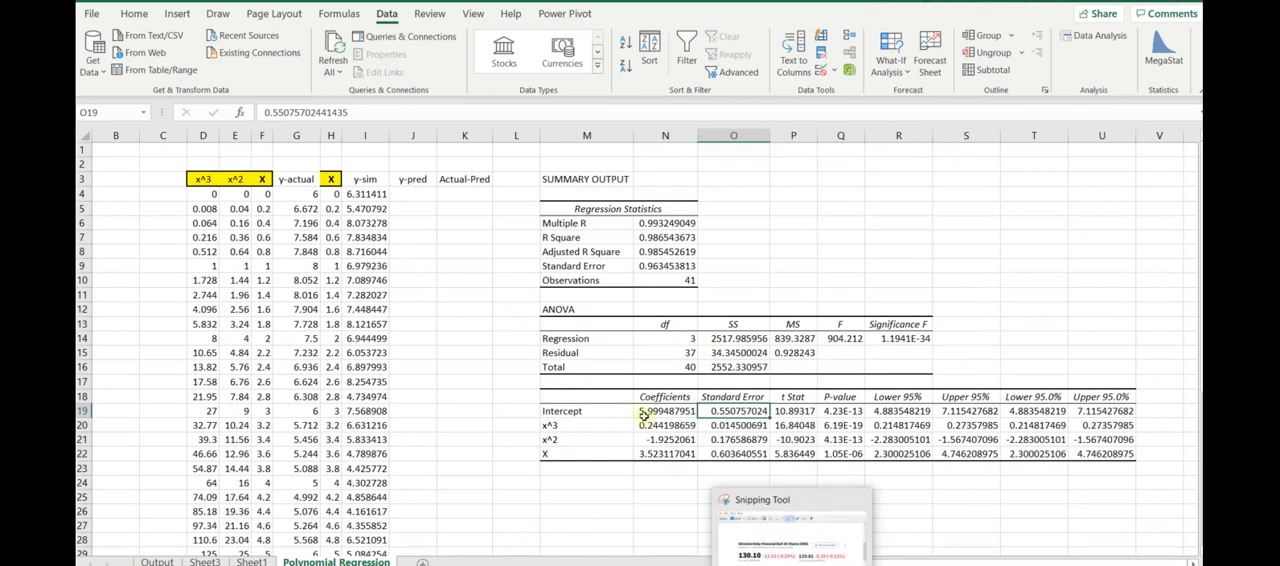
drag(600, 398, 645, 453)
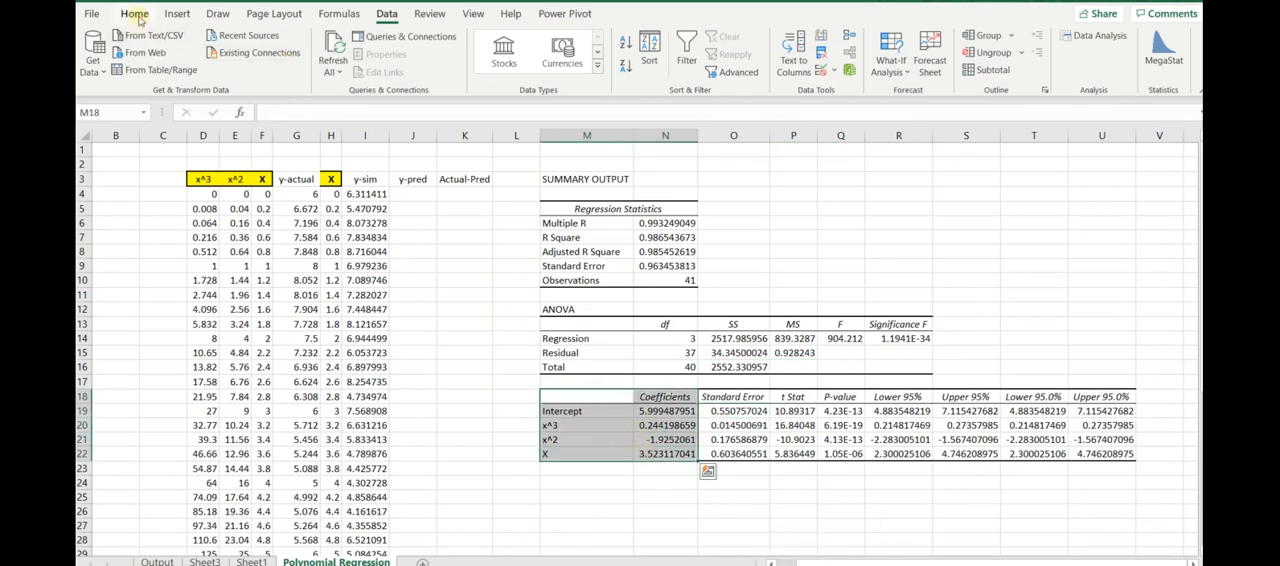
click(134, 14)
click(272, 66)
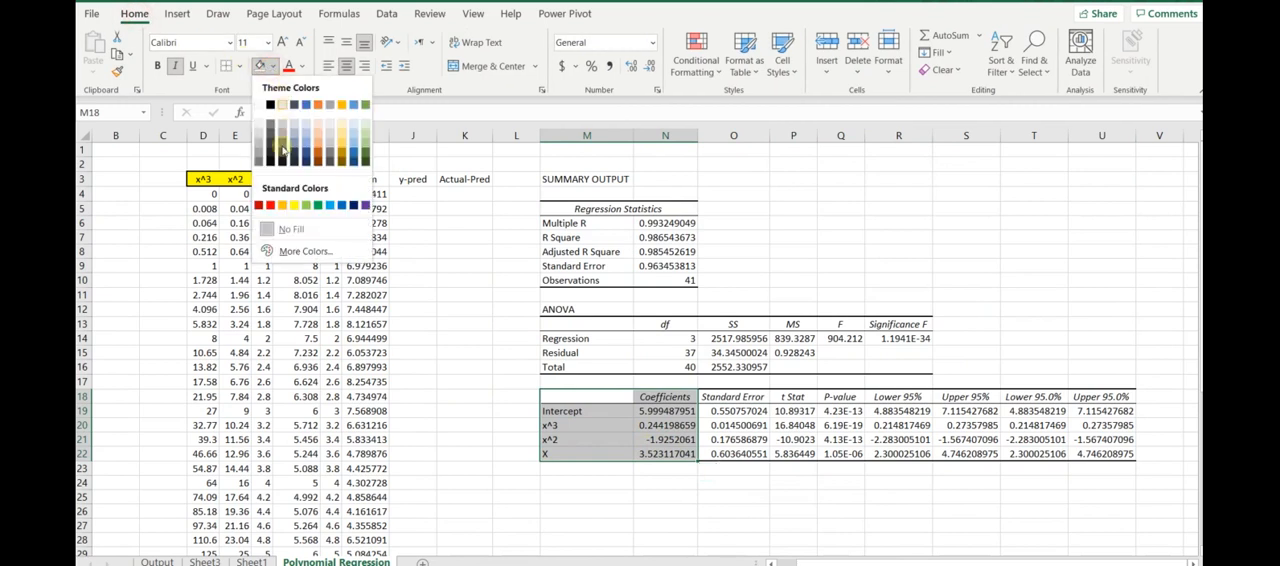
click(293, 207)
click(480, 438)
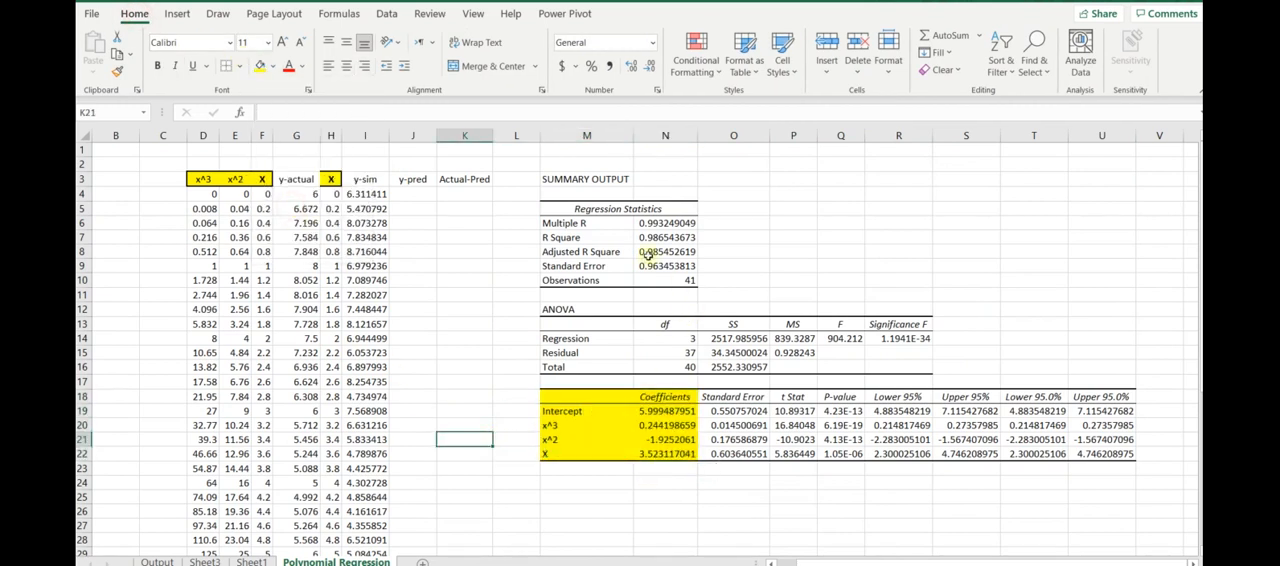
- Highlight the R Square label and value in M7:N7 with yellow fill and bold text
click(562, 238)
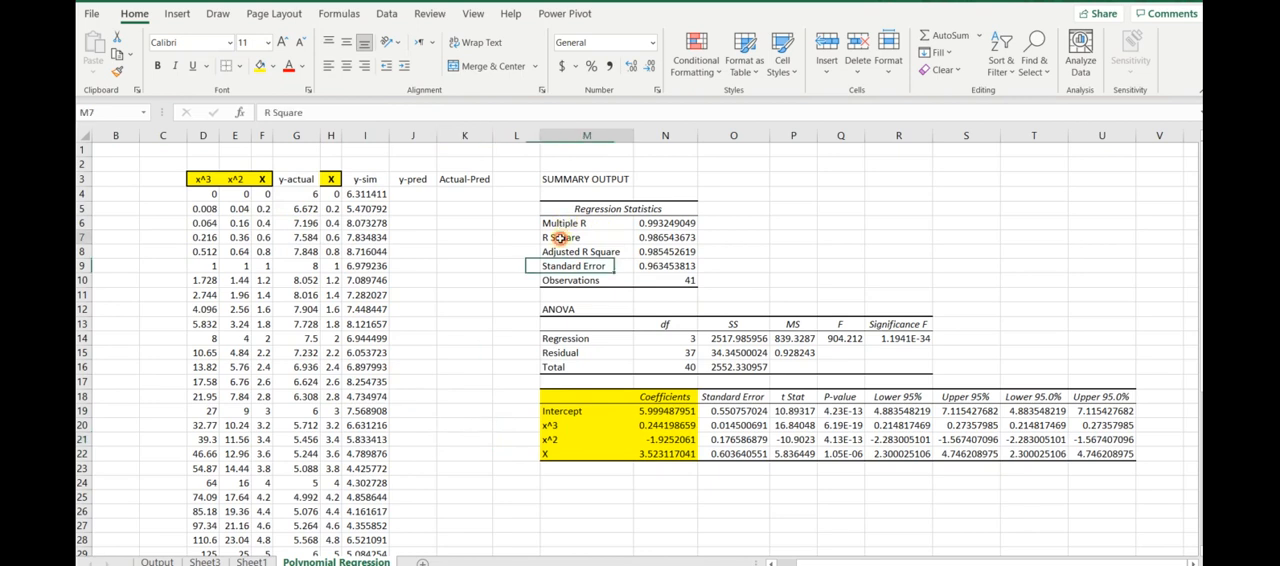
drag(631, 242, 686, 238)
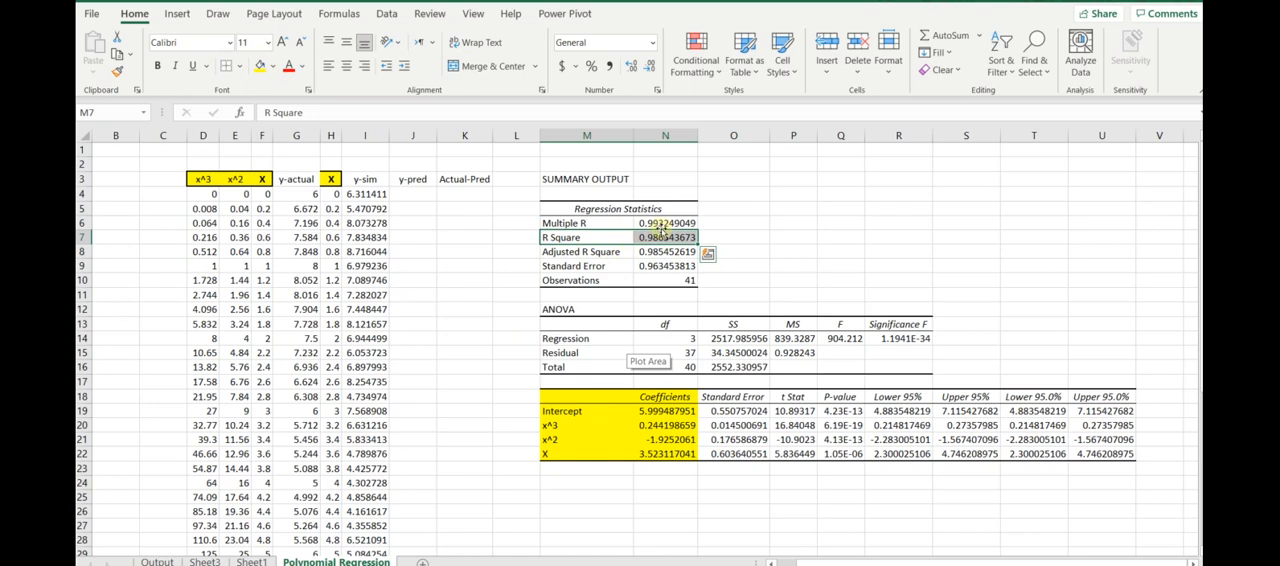
click(260, 66)
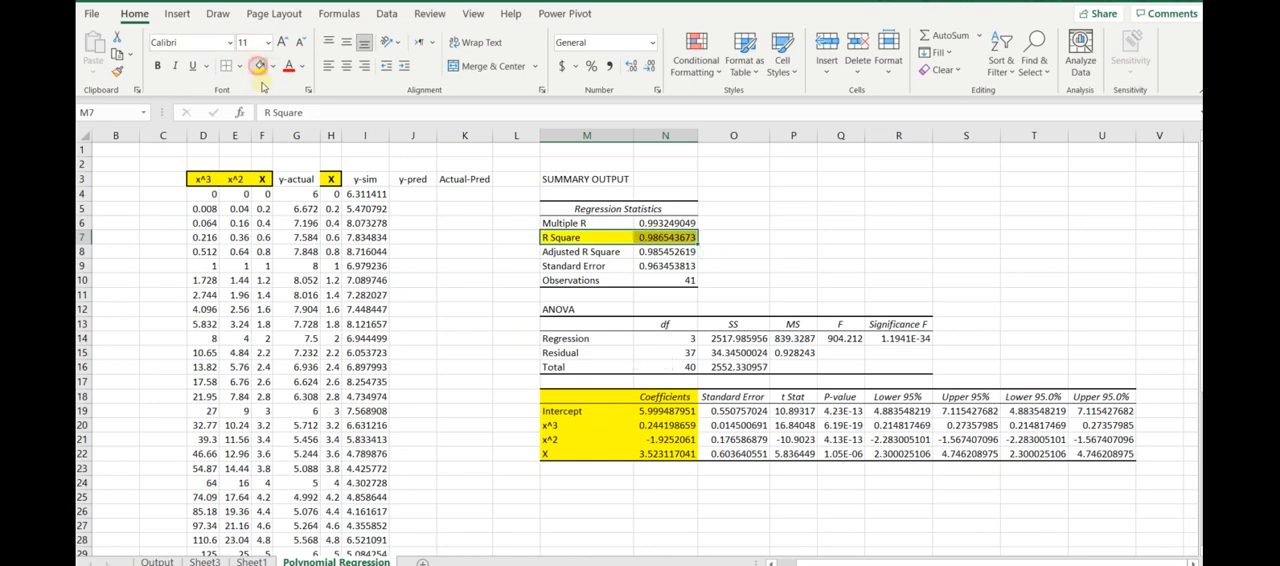
click(157, 65)
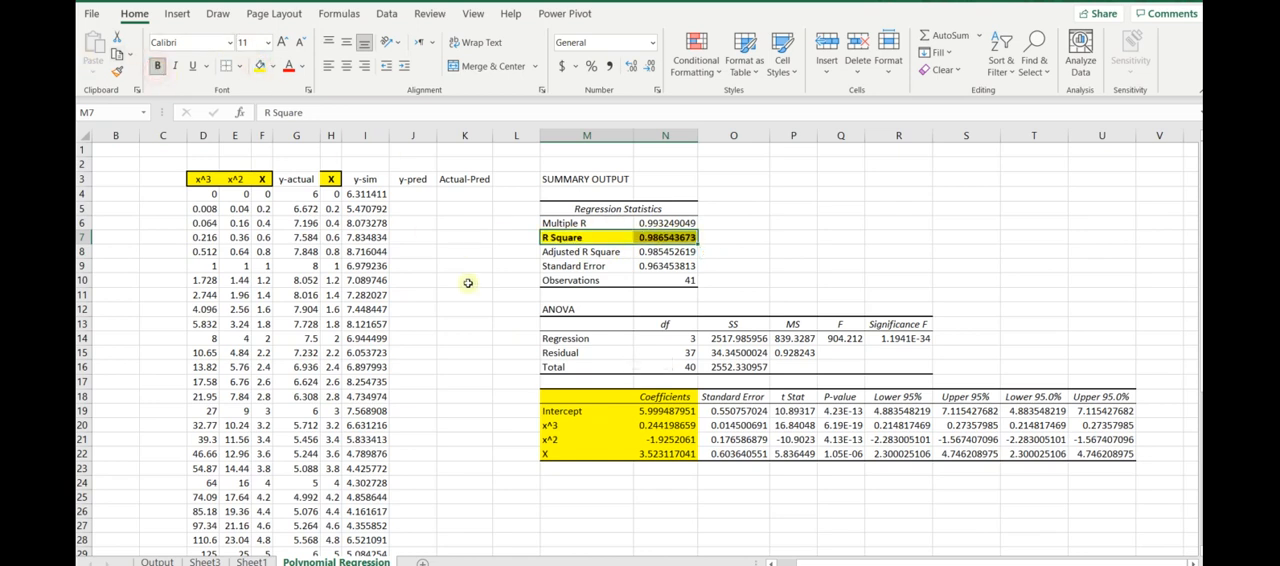
click(515, 284)
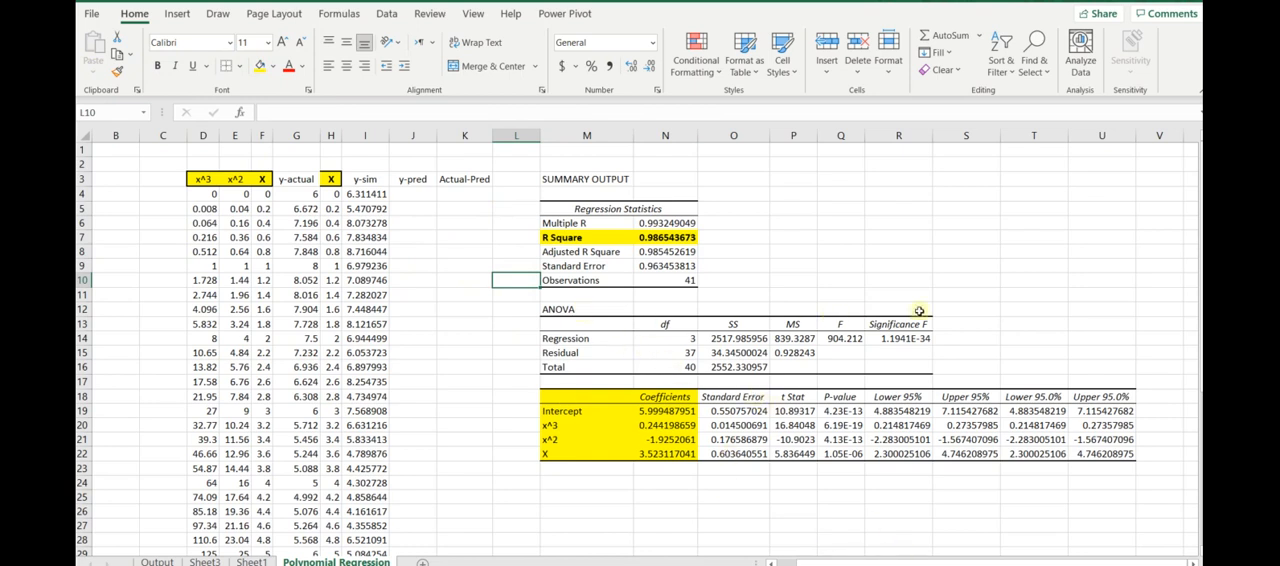
- Fill the Significance F heading and its value in R13:R14 with yellow
drag(892, 323, 893, 338)
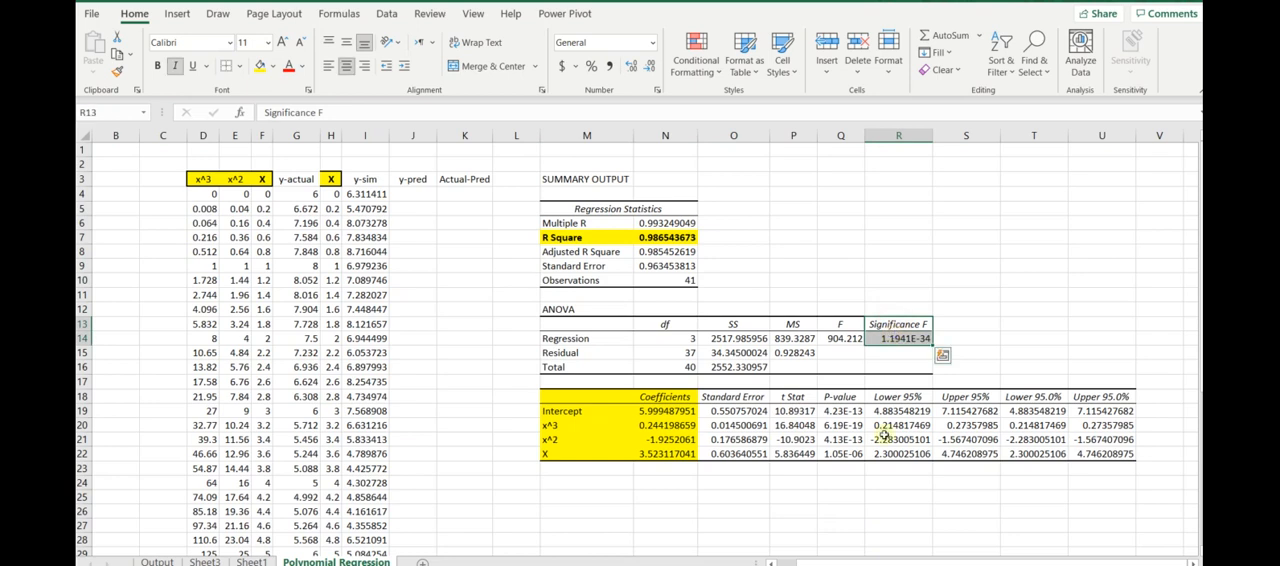
click(259, 66)
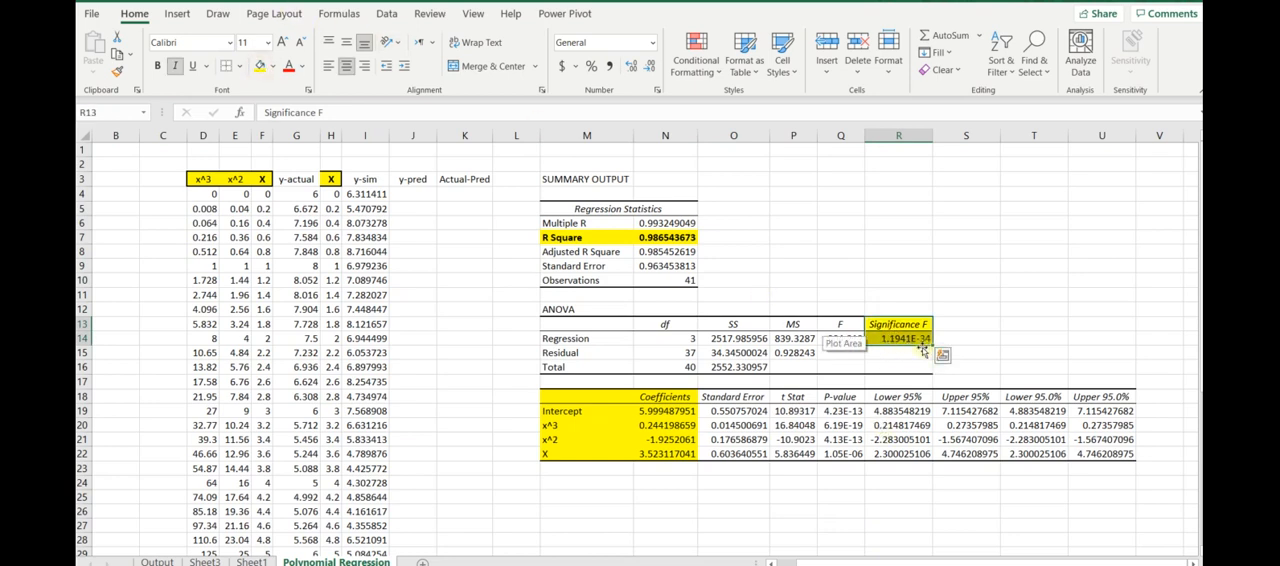
click(890, 339)
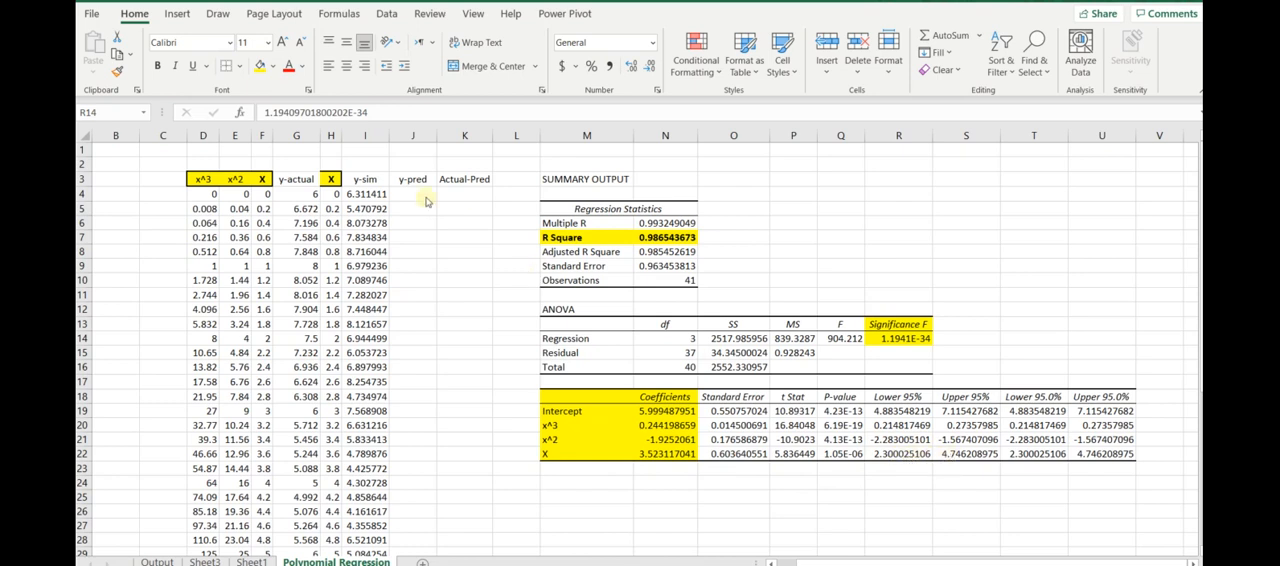
- Try the formula +N20*D4+N21*N22*F4 in J4 for the first y-pred value and review its references
click(408, 194)
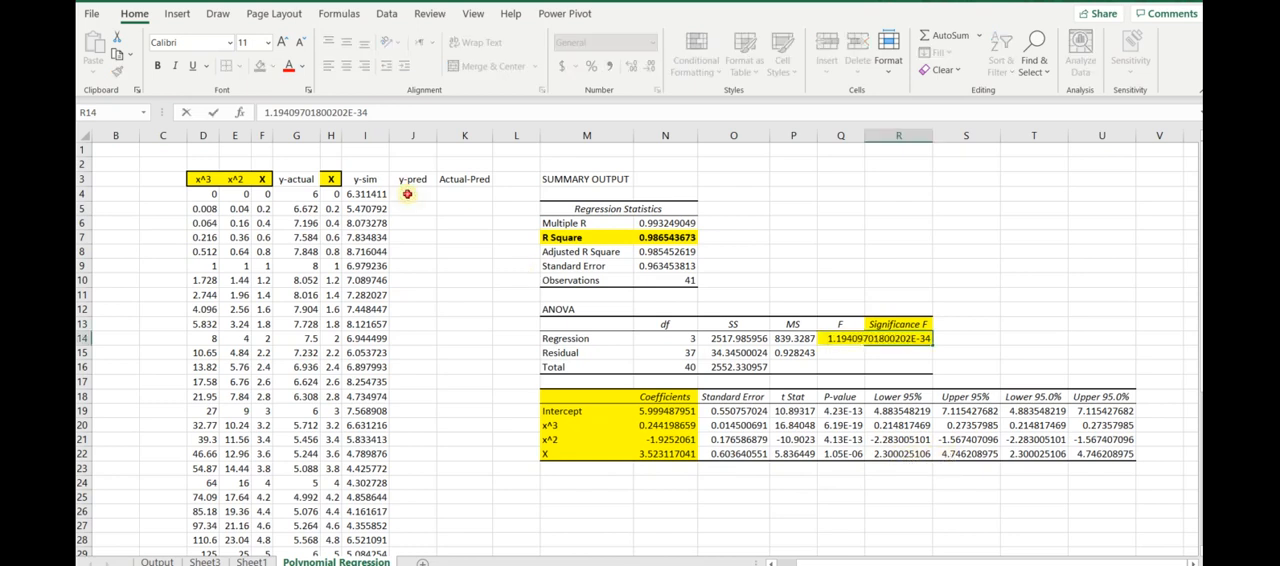
text(+)
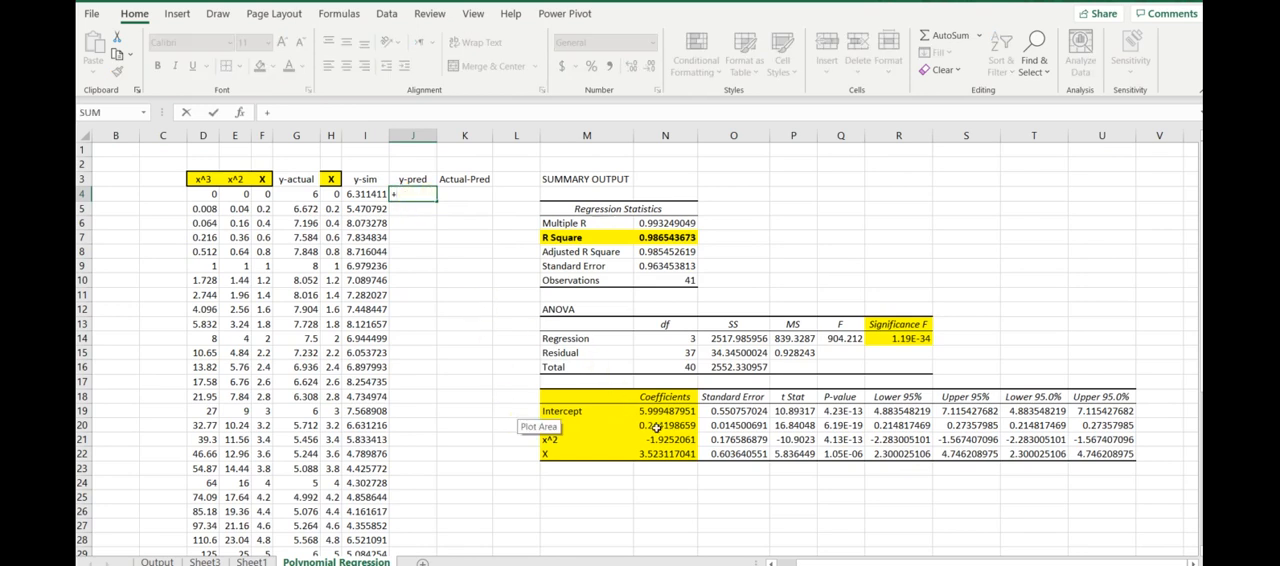
click(652, 426)
text(*)
click(206, 194)
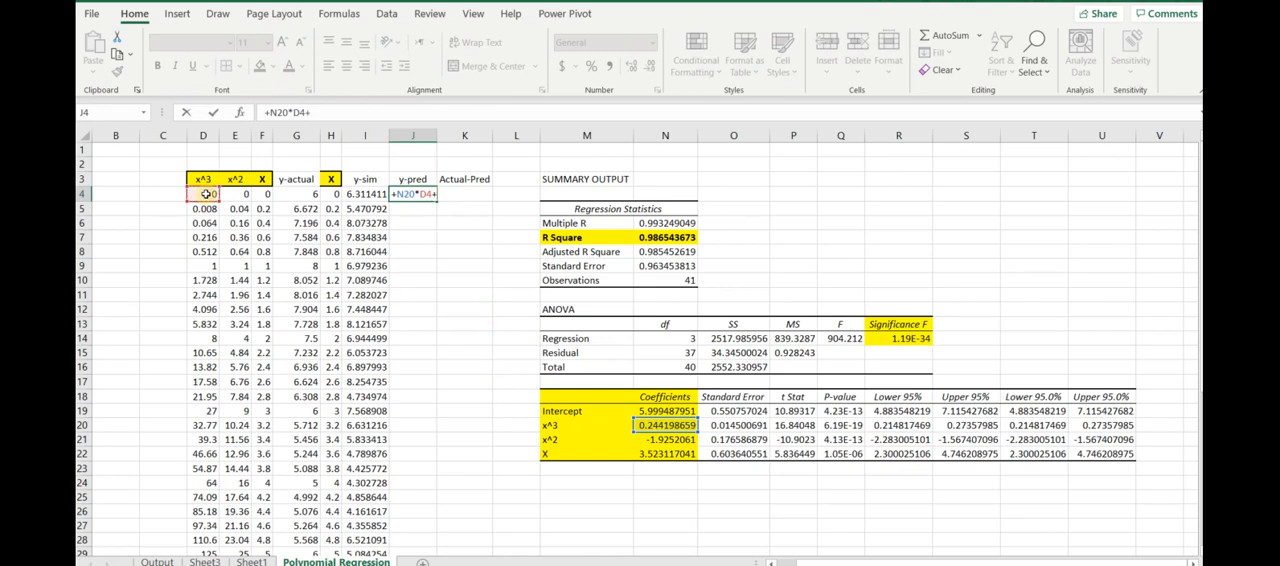
text(+)
click(663, 441)
text(*)
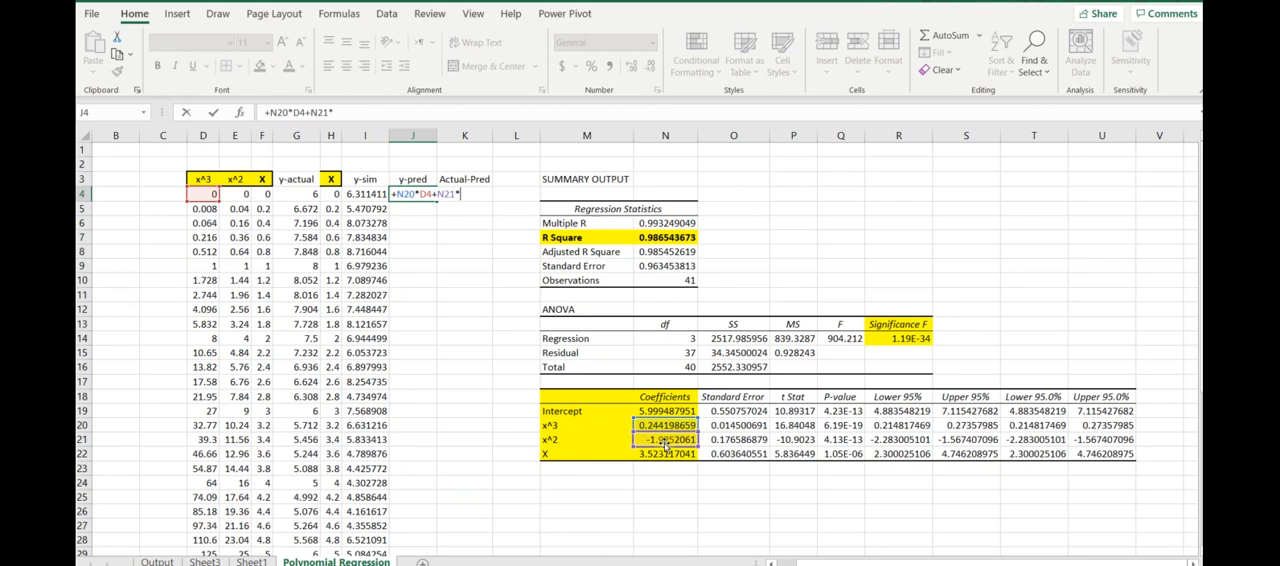
click(234, 193)
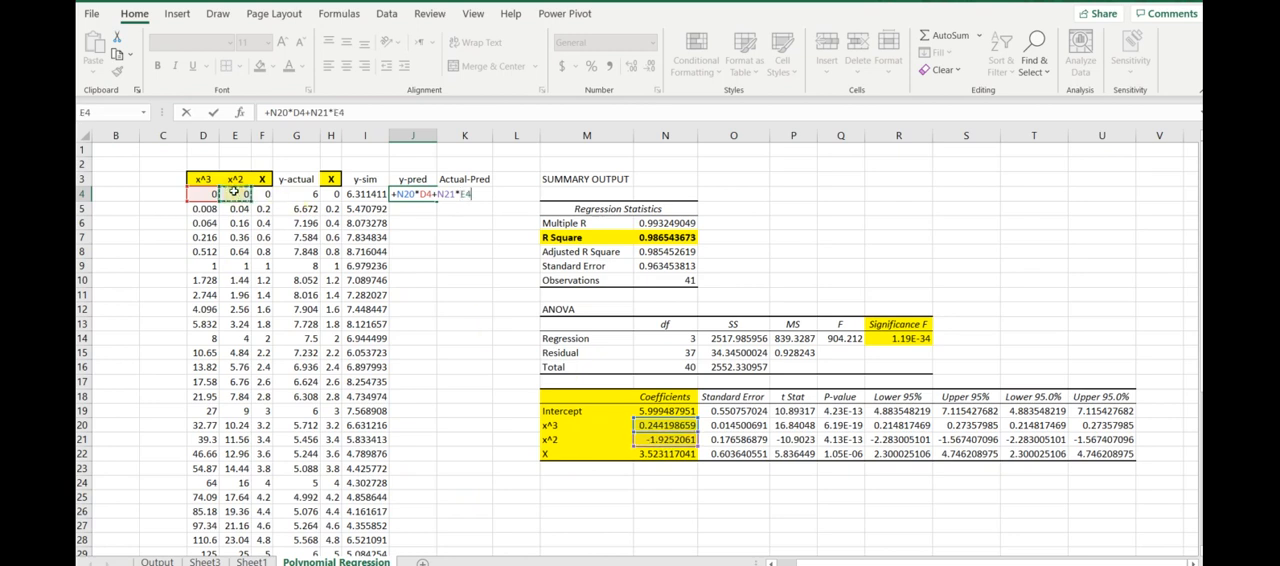
click(648, 455)
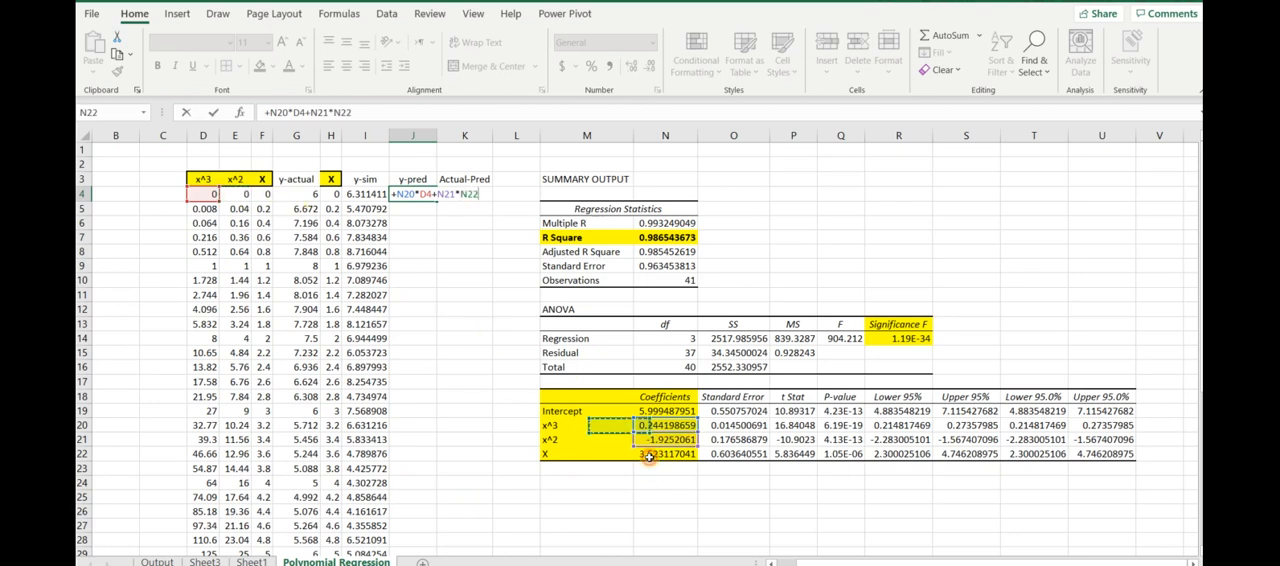
text(*)
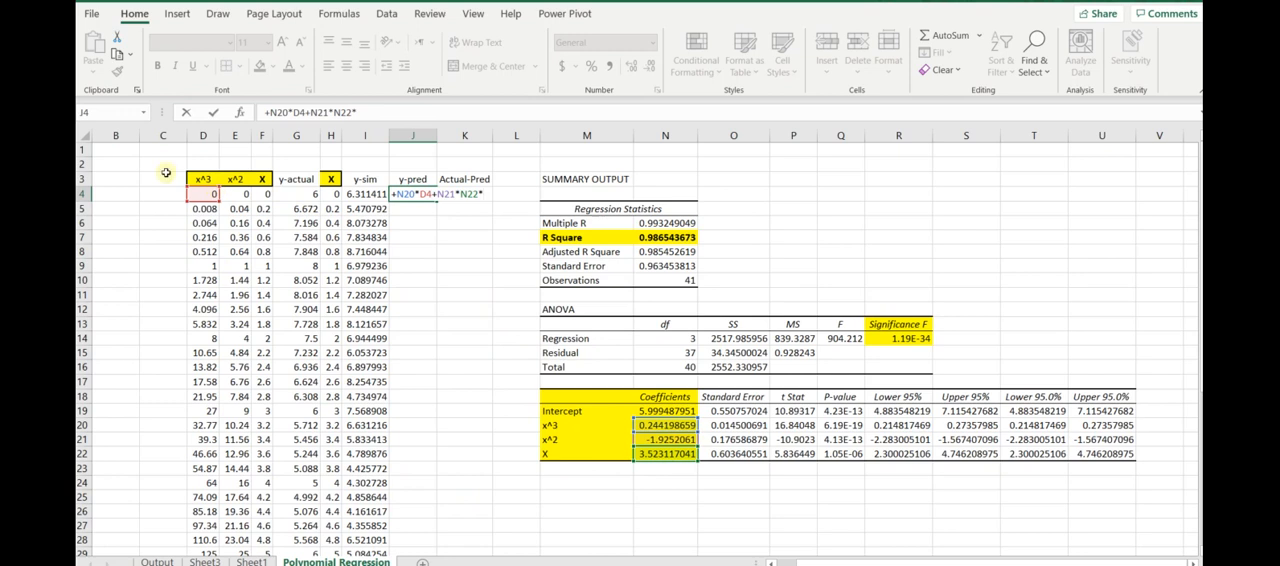
click(263, 194)
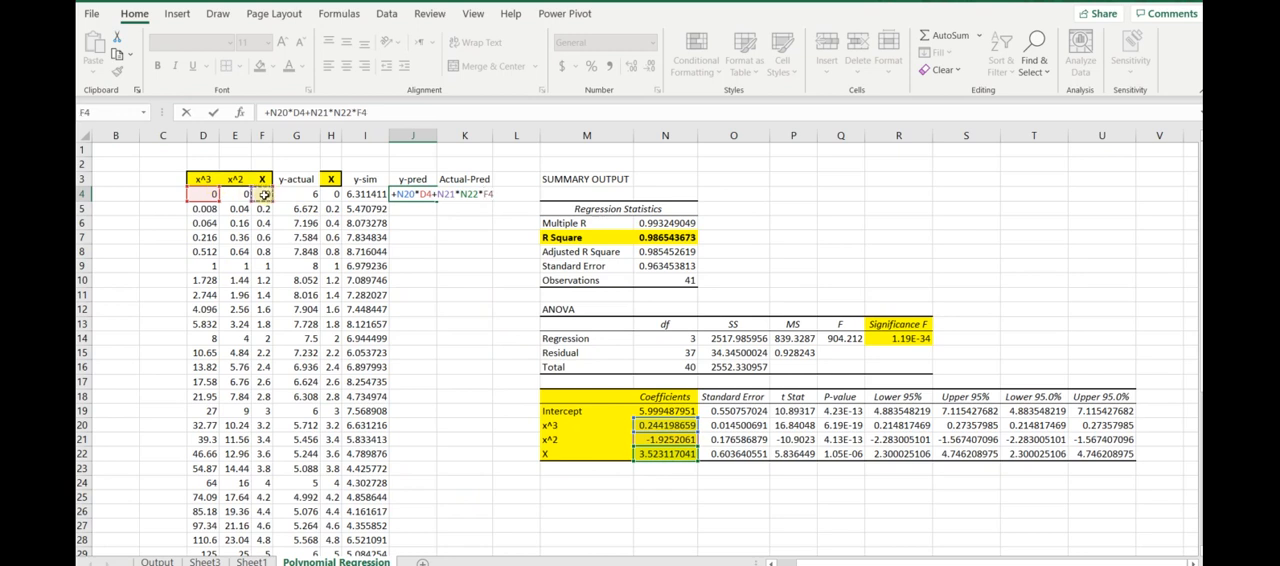
key(Return)
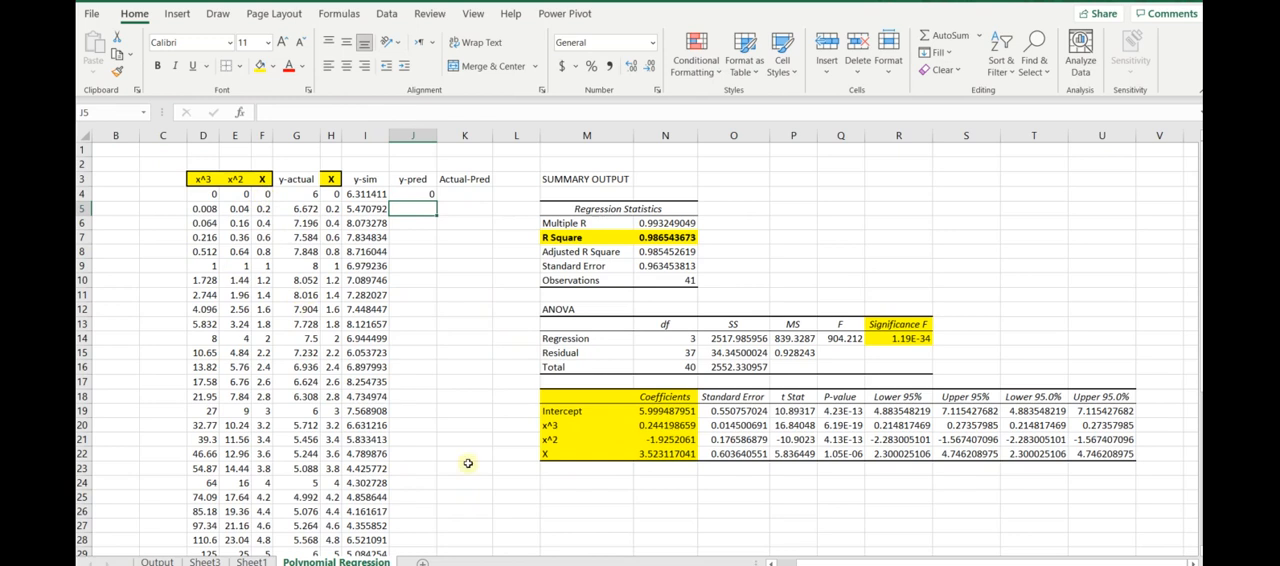
double_click(406, 193)
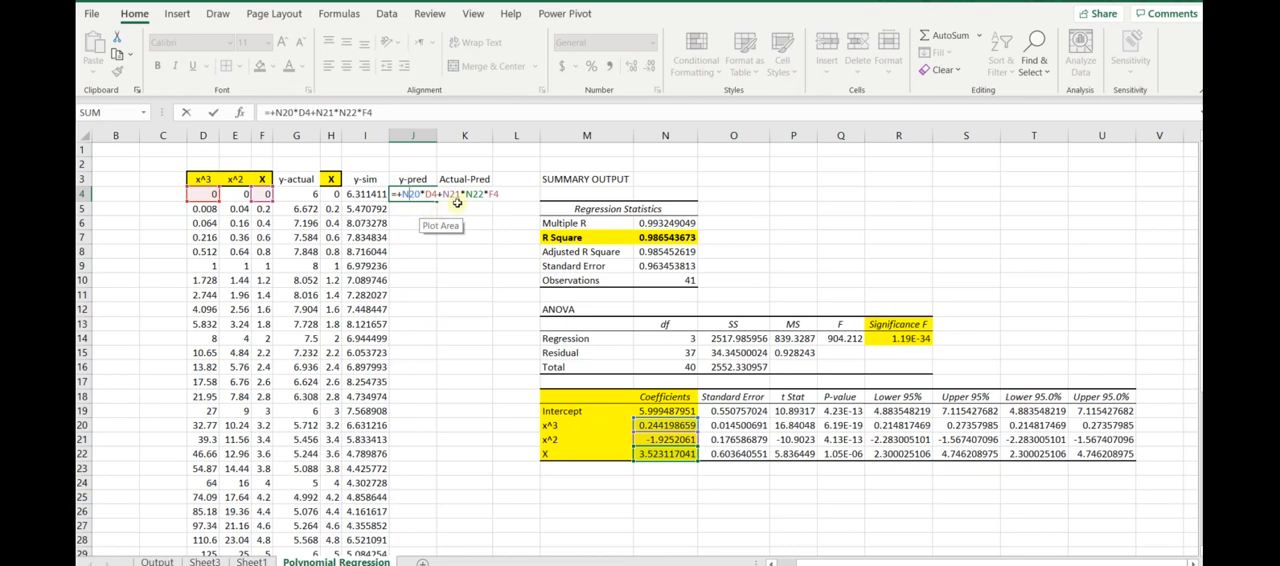
key(ctrl+Return)
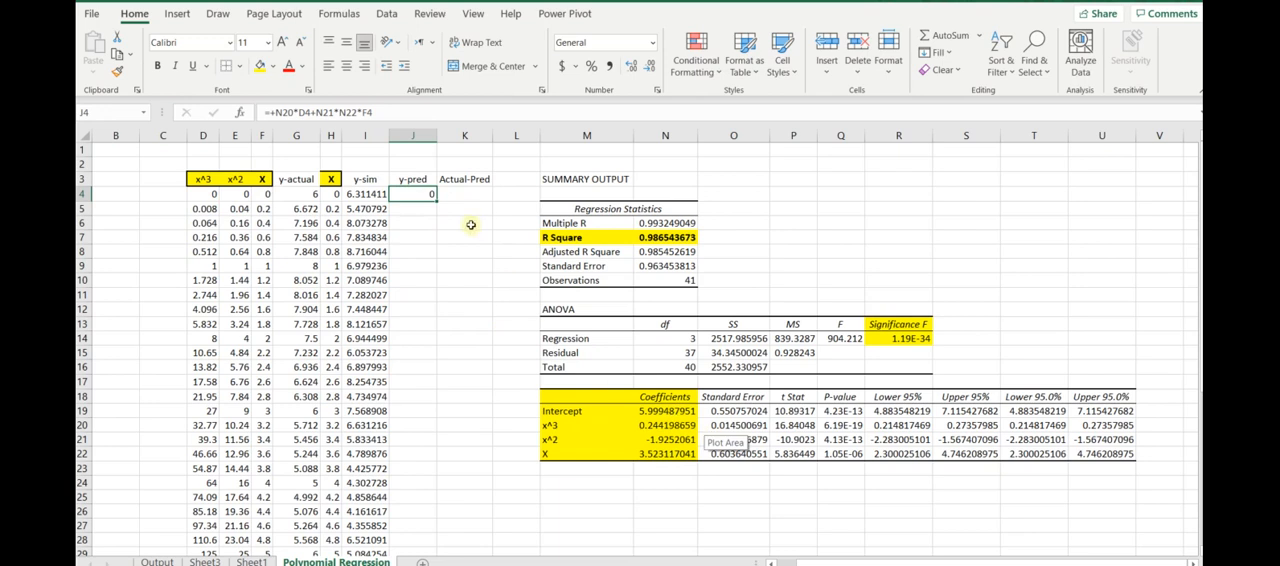
- Replace the y-pred formula in J4 with +N19+N20*D4+N21*E4+N22*F4, combining the intercept with all three polynomial terms
text(+)
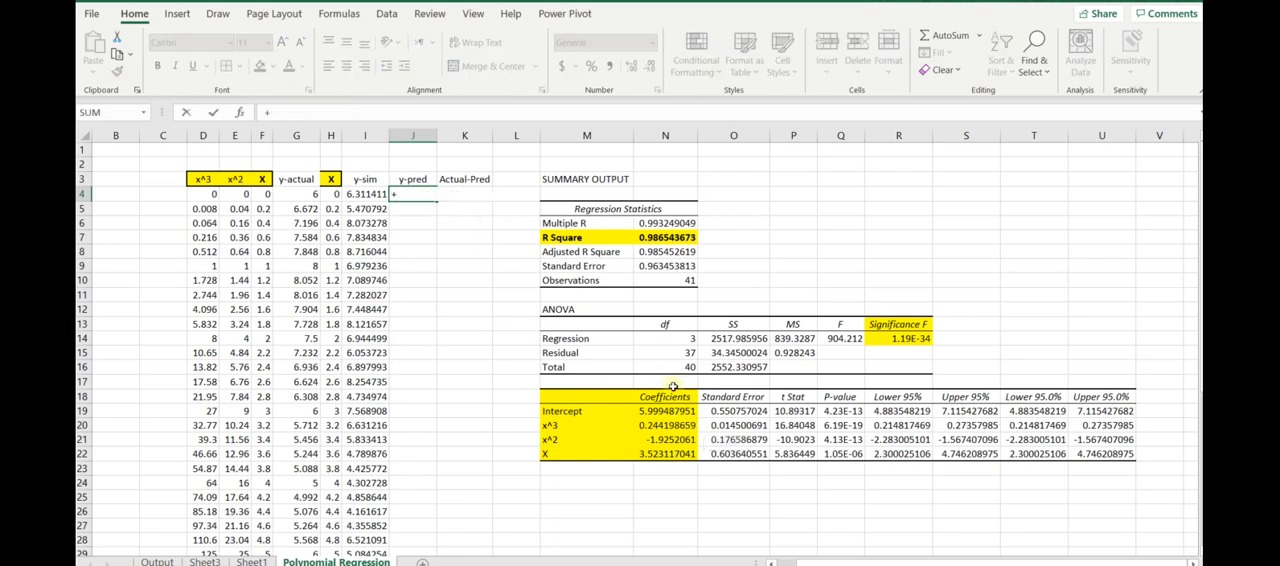
click(657, 411)
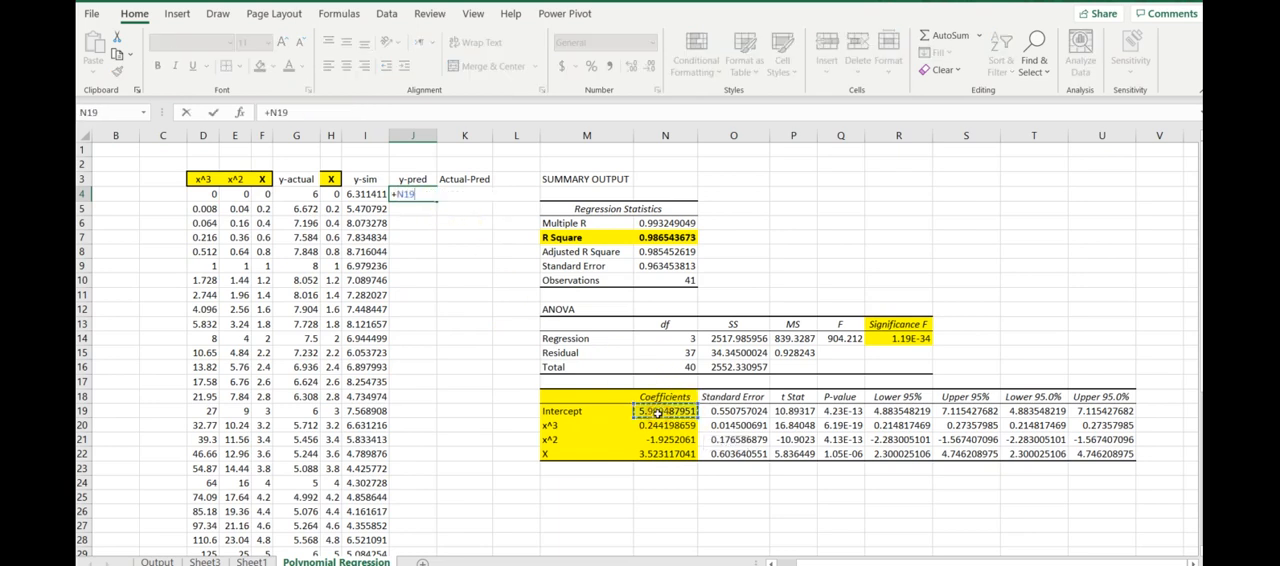
text(+)
click(655, 425)
text(*)
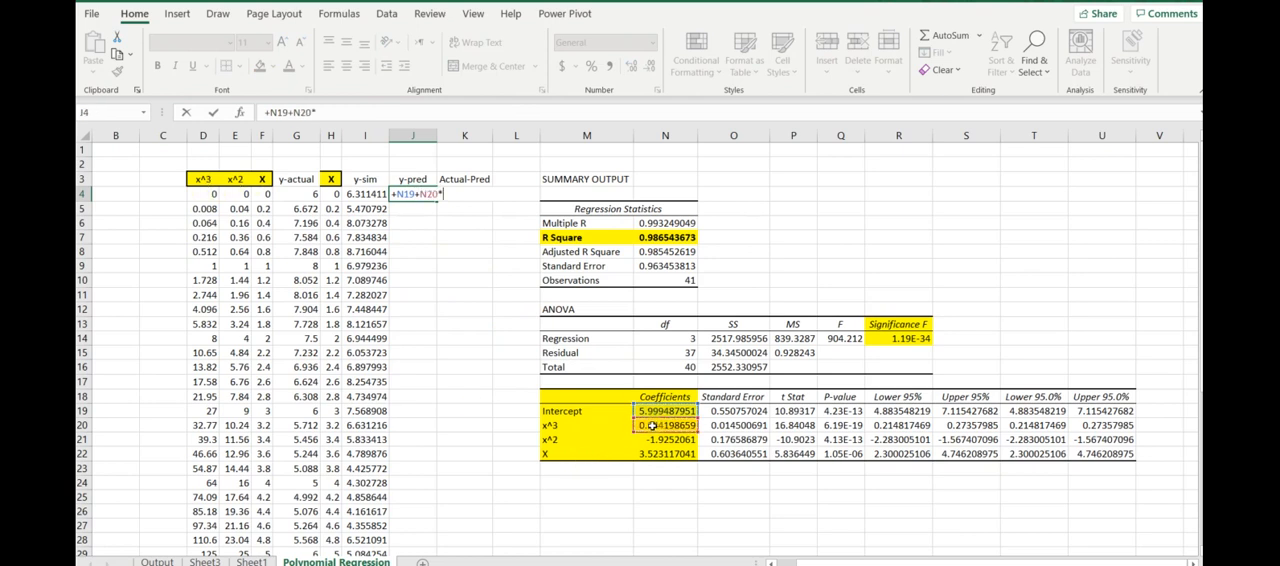
click(197, 194)
text(+)
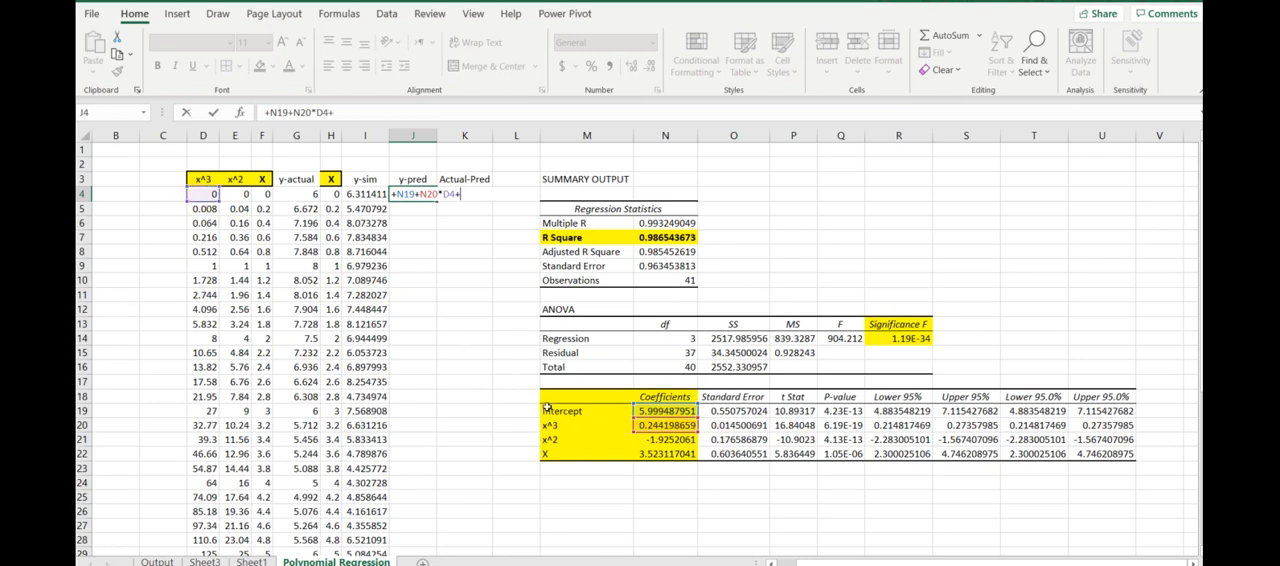
click(655, 441)
text(*)
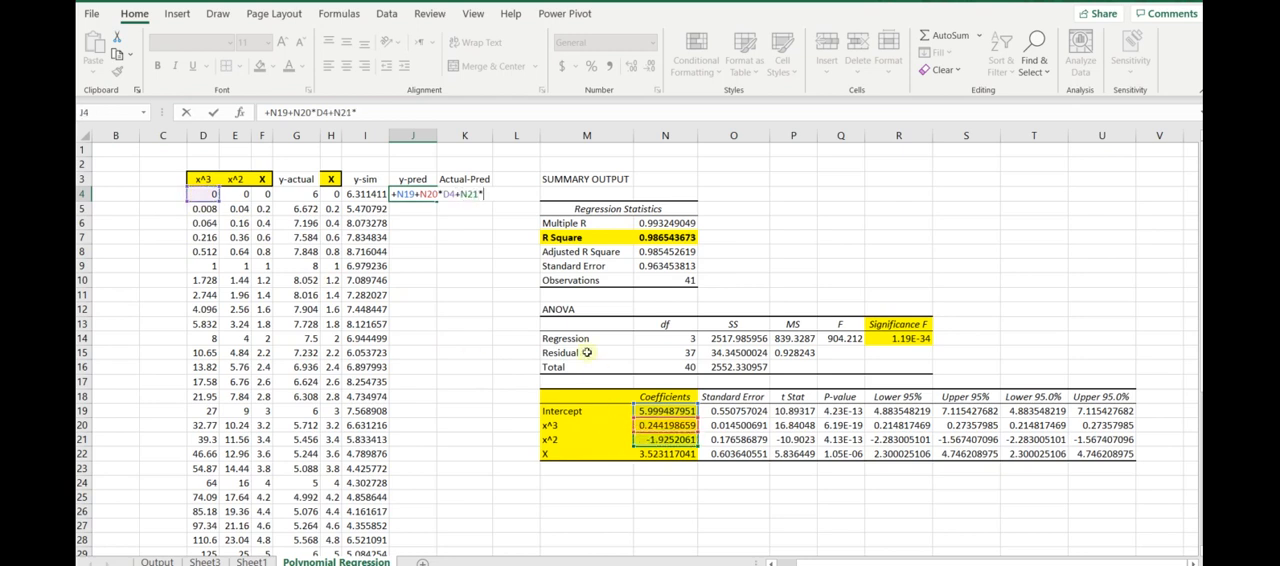
click(244, 196)
text(+)
click(653, 456)
text(*)
click(263, 196)
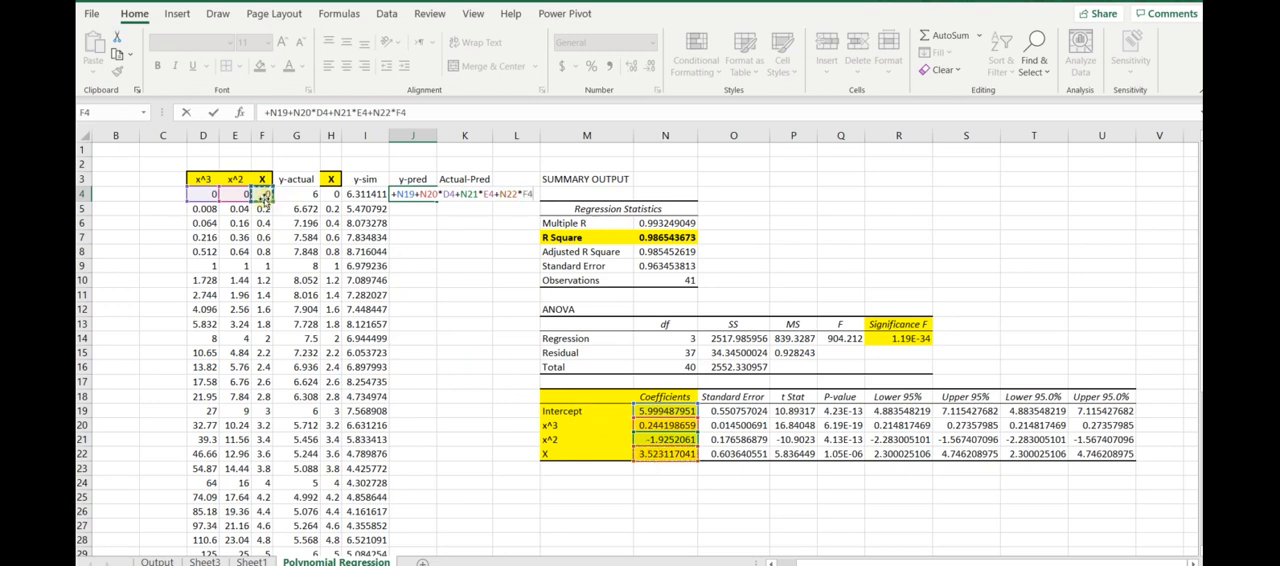
key(Return)
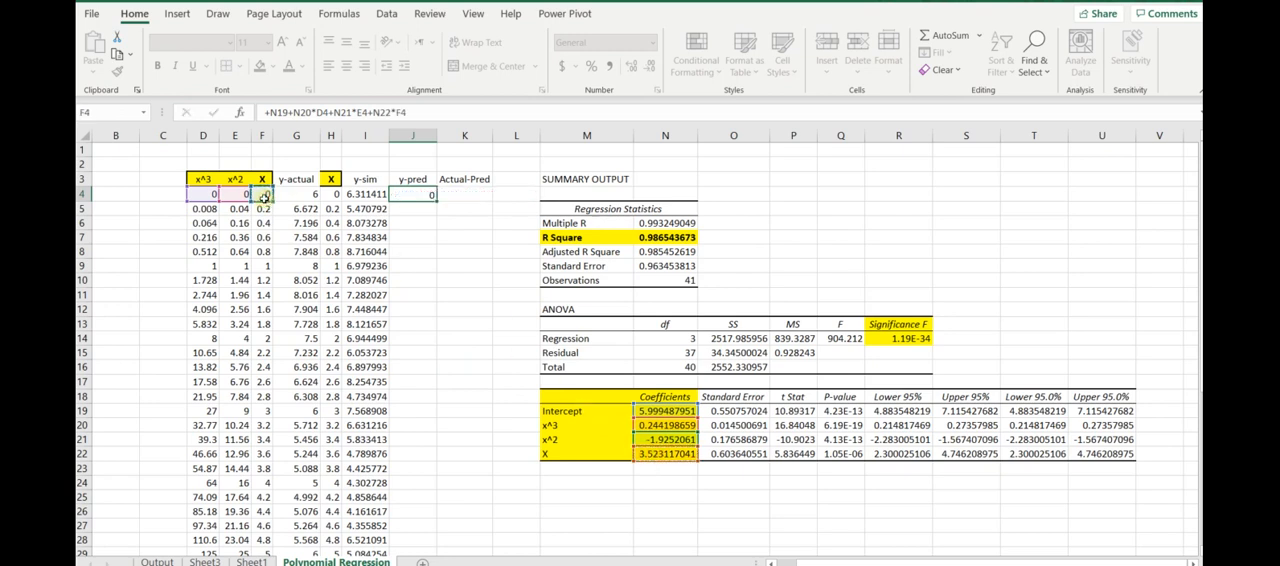
scroll(276, 292, down, 1)
scroll(340, 333, up, 1)
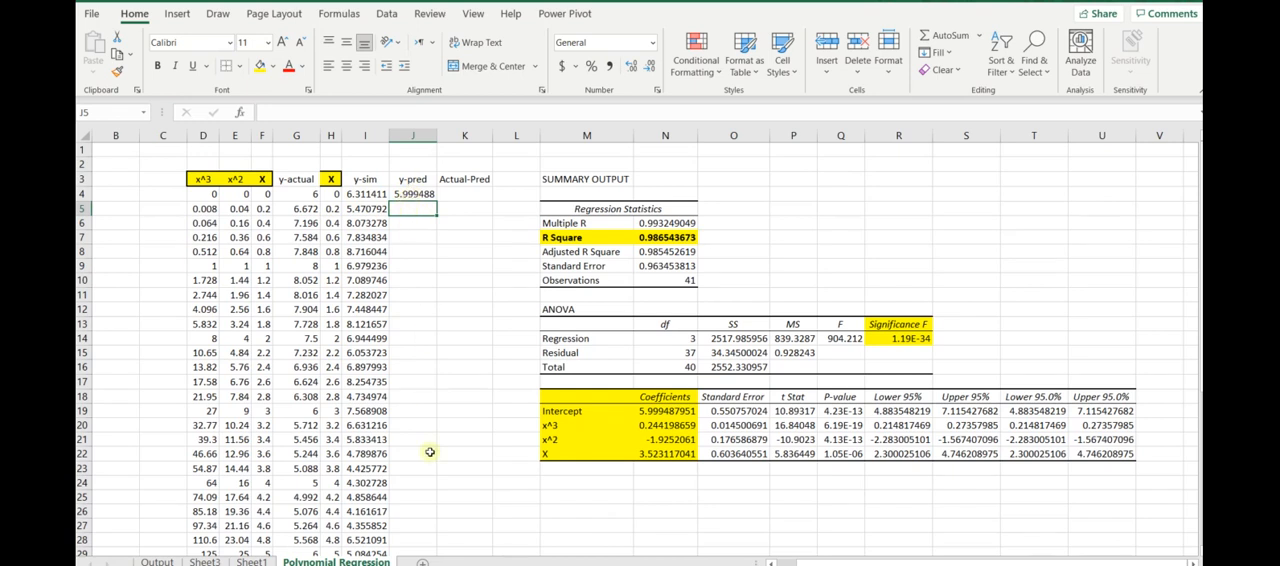
- Try copying the J4 prediction formula down to J6 and inspect the cell references in J5
click(419, 193)
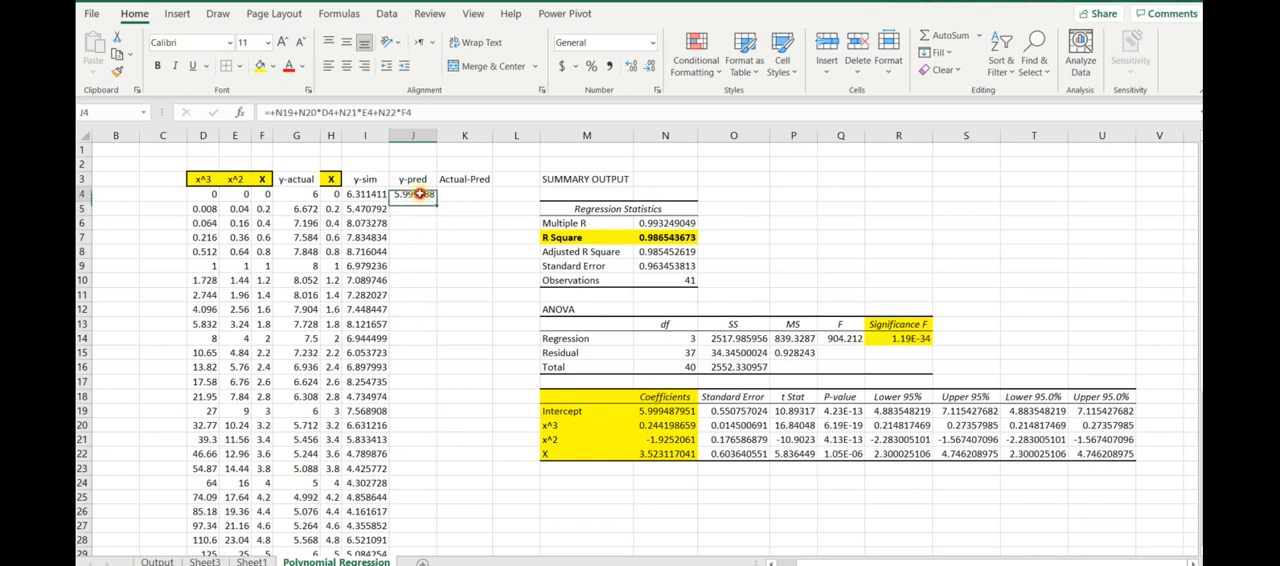
drag(437, 202, 437, 228)
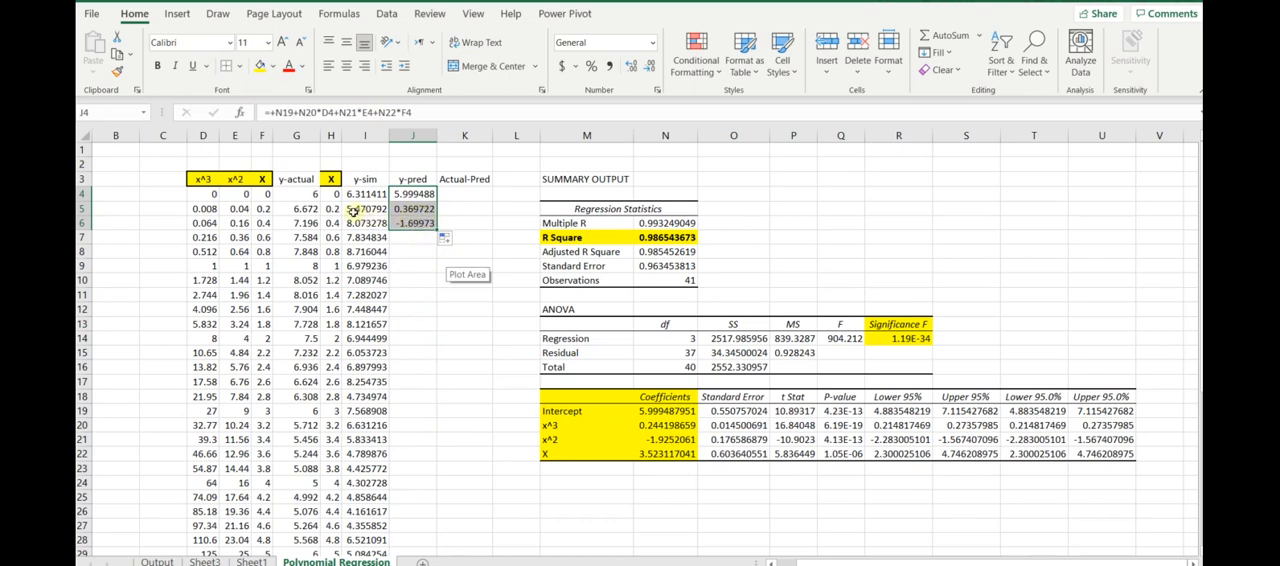
click(407, 208)
double_click(407, 208)
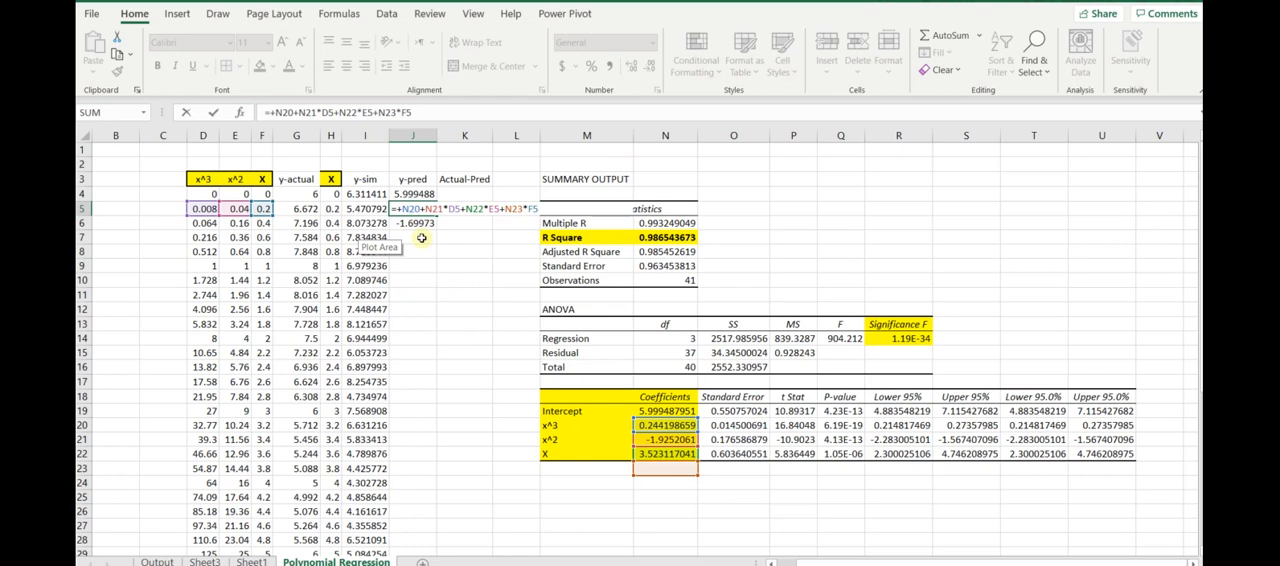
key(ctrl+Return)
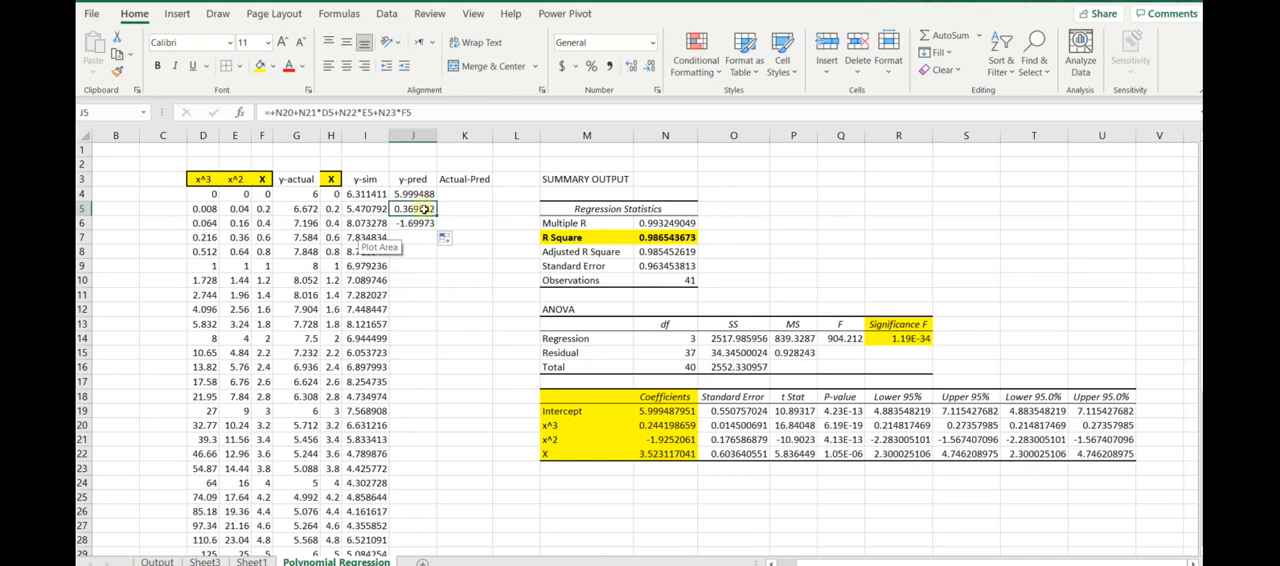
- Clear the copied prediction formulas from J5:J6
drag(424, 208, 424, 220)
key(Delete)
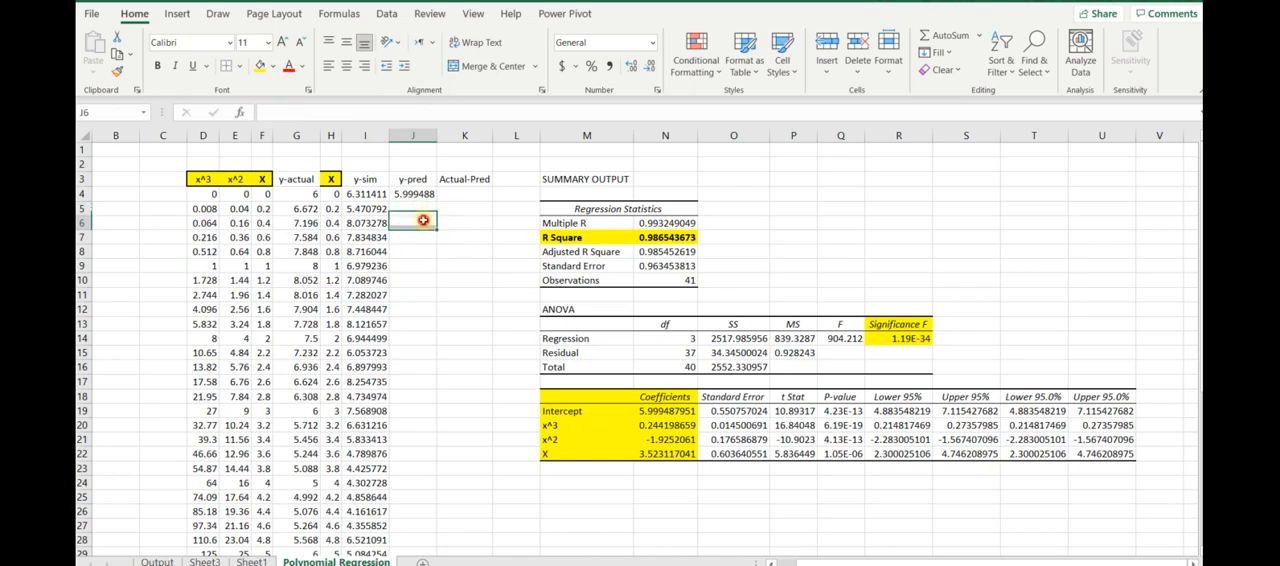
click(416, 209)
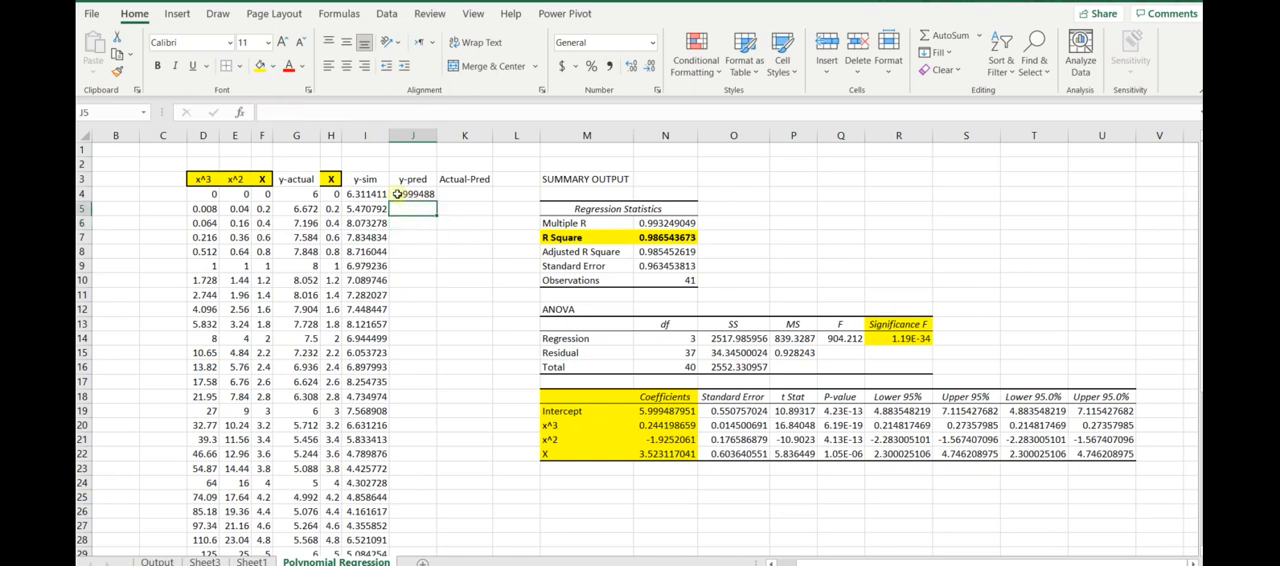
drag(648, 424, 660, 453)
click(459, 306)
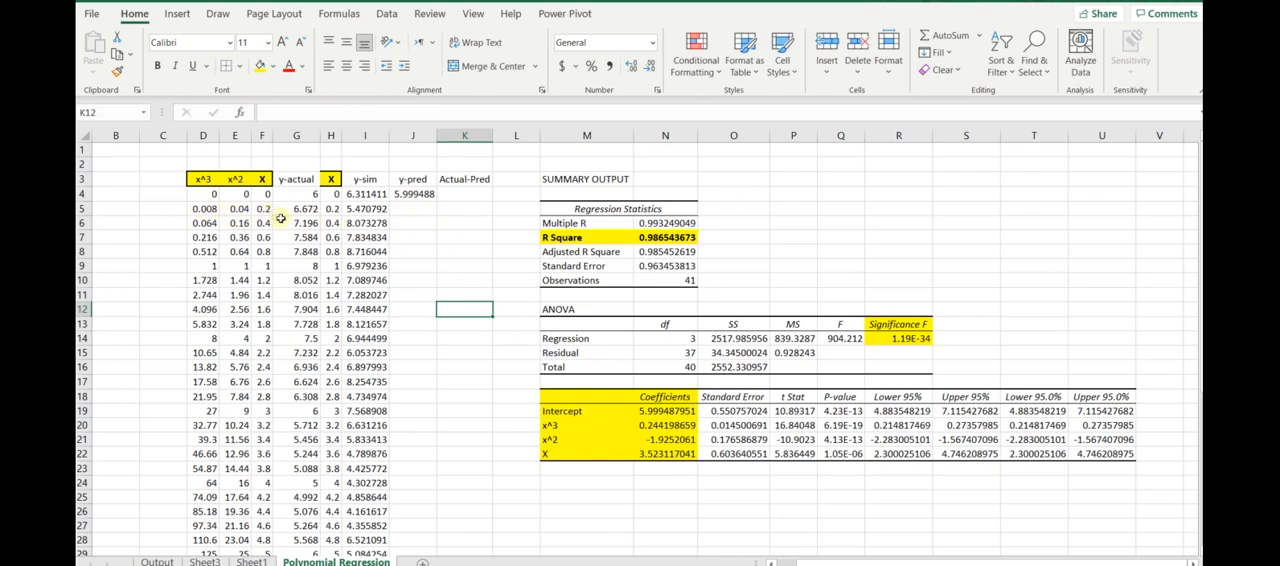
- Make the coefficient references in the J4 y-pred formula absolute, giving =+$N$19+$N$20*D4+$N$21*E4+$N$22*F4
double_click(413, 194)
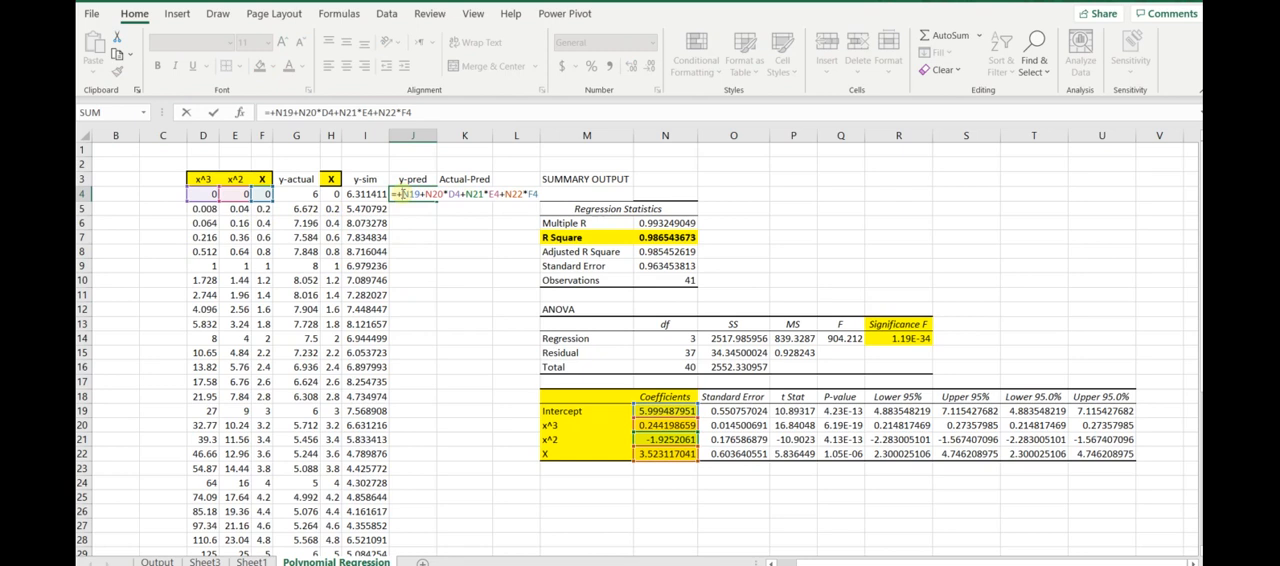
text($)
key(Right)
text($)
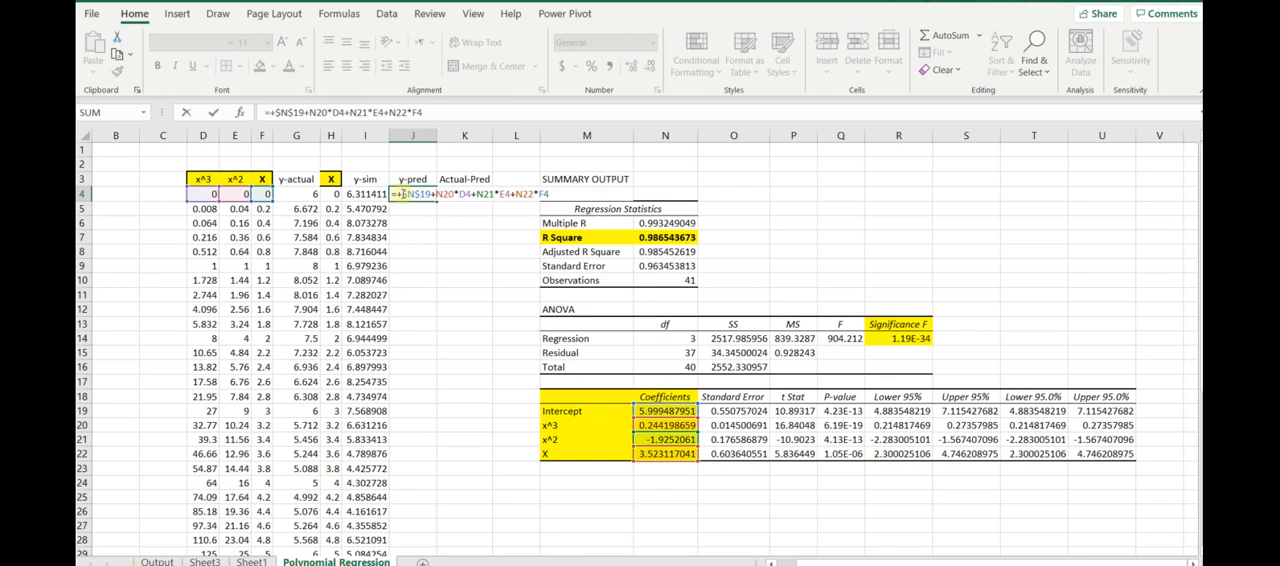
key(Right)
key(Right)
key(Right)
text($)
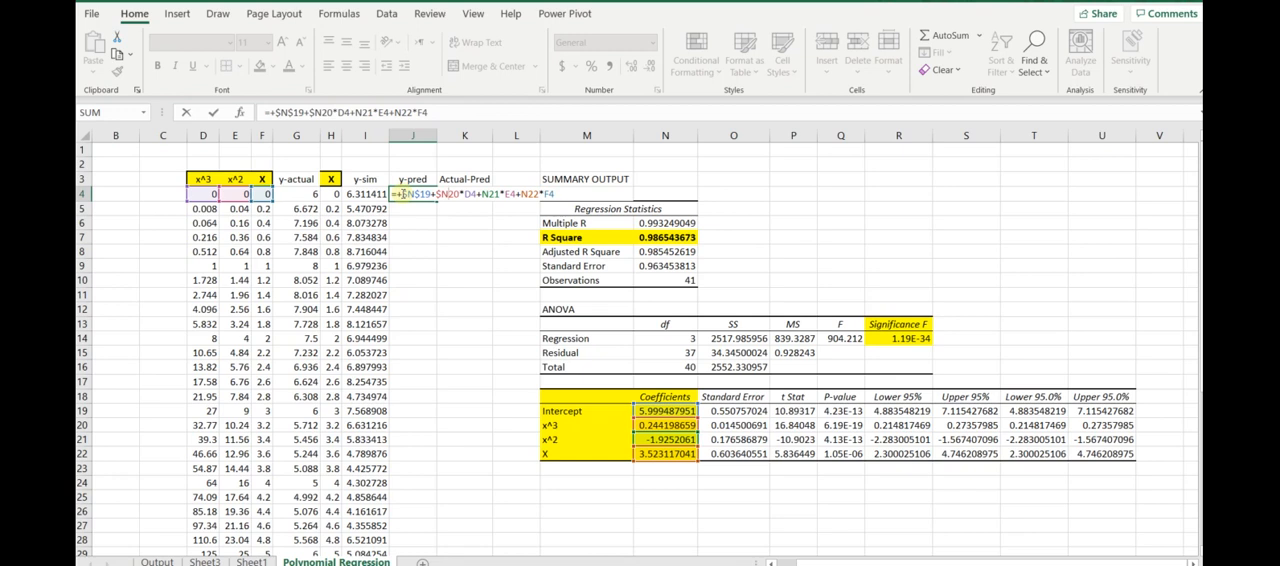
key(Right)
text($)
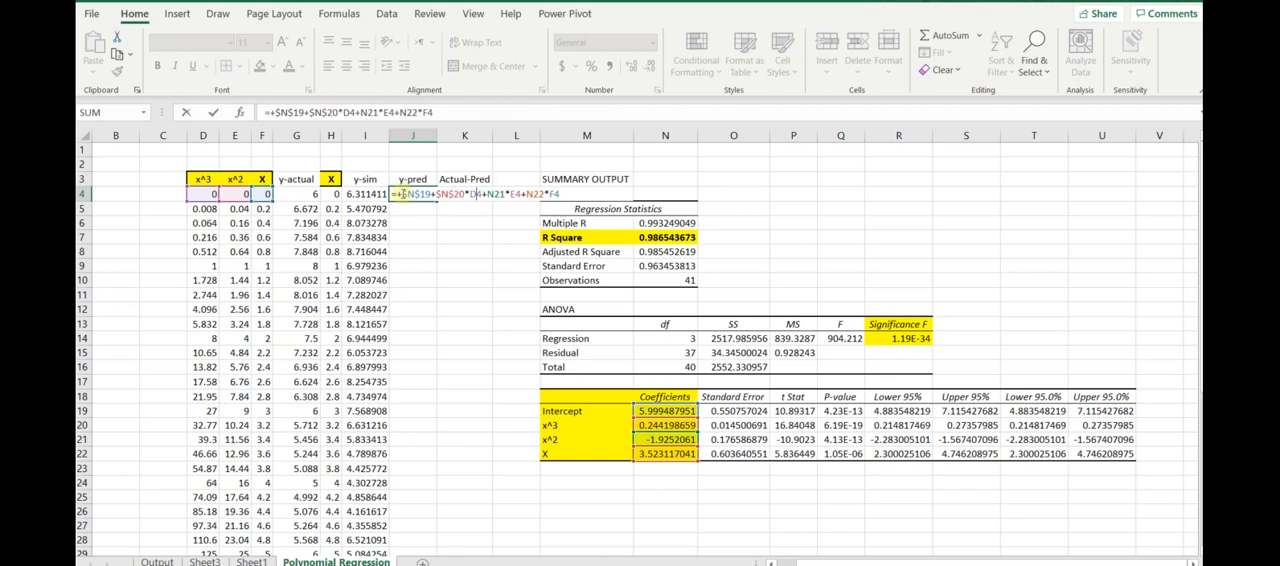
text($)
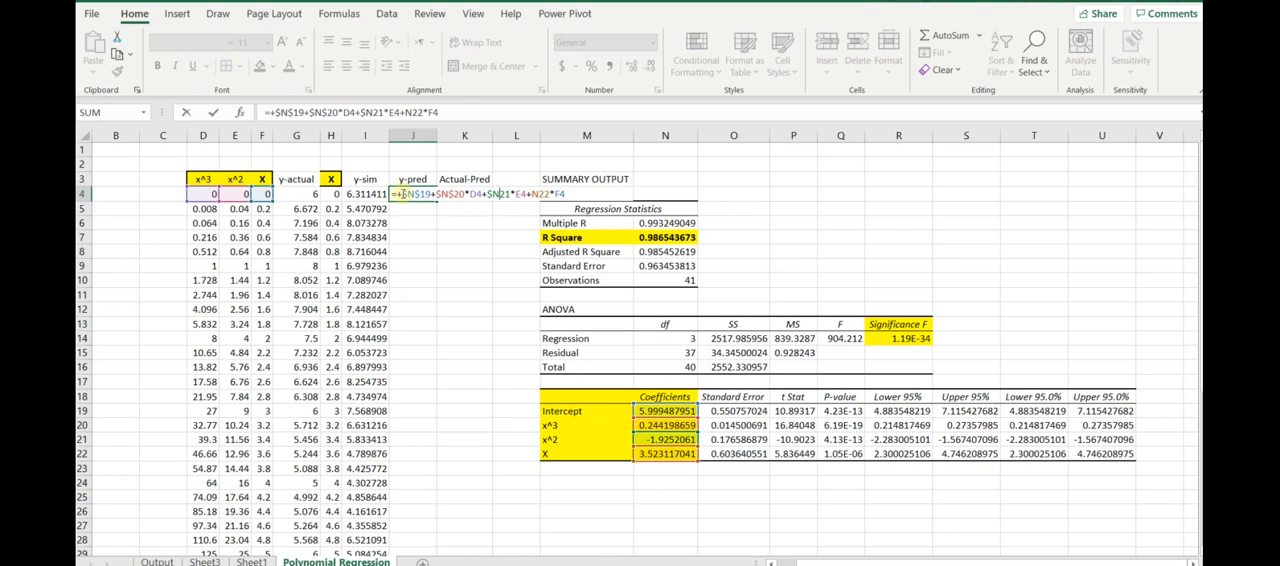
text($)
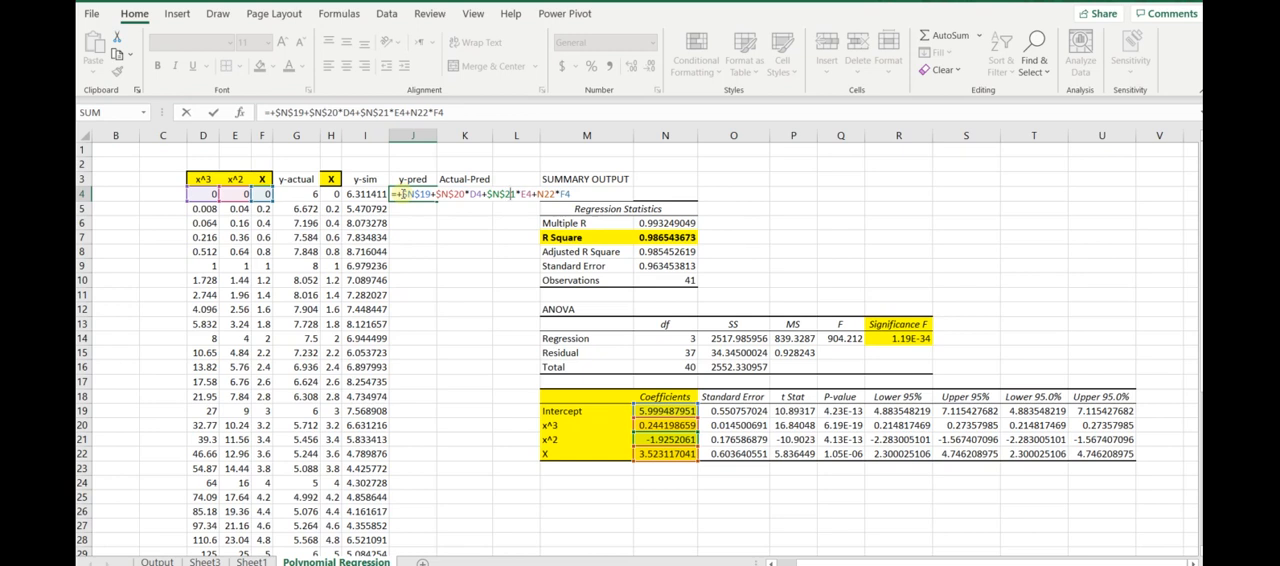
text($$)
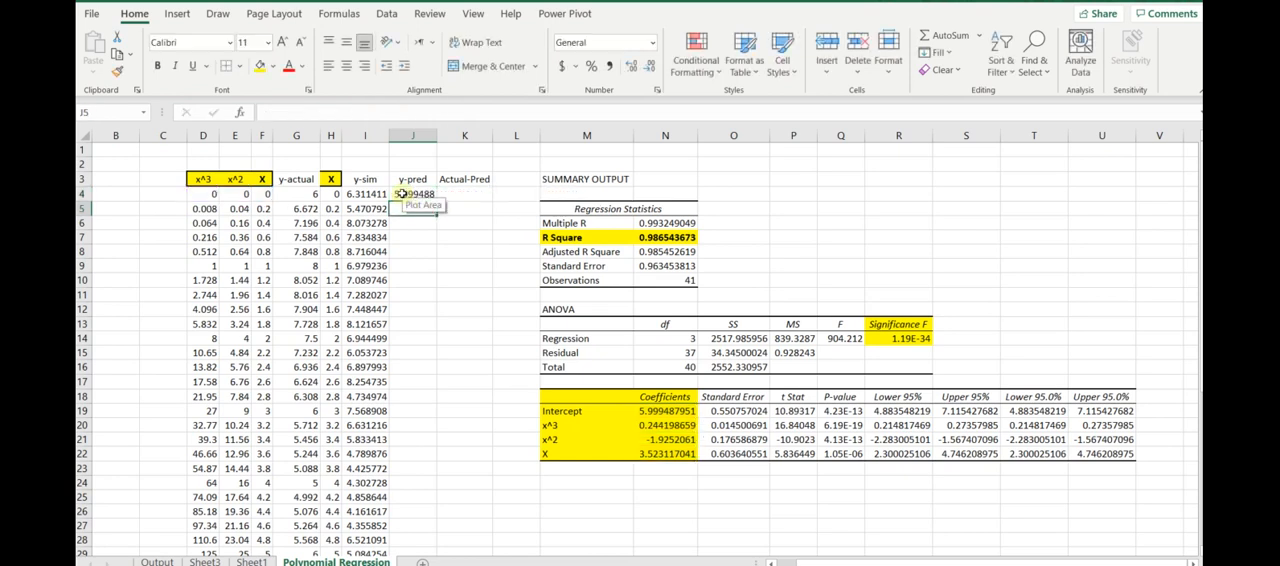
- Fill the y-pred formula from J4 down through J44 and review the filled column
click(418, 198)
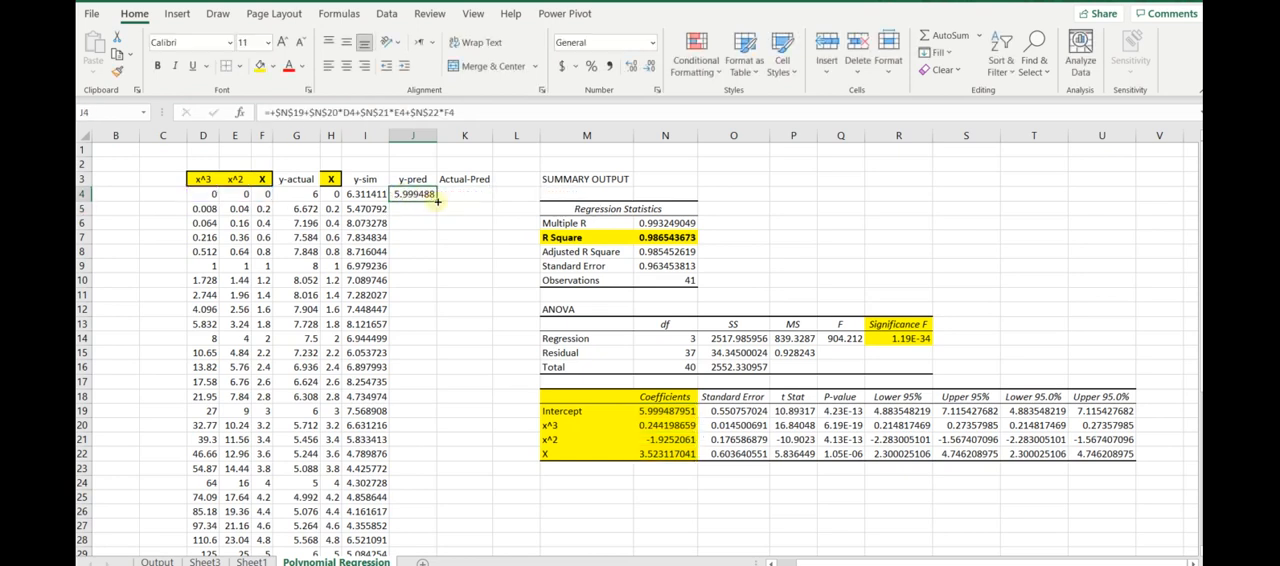
double_click(437, 201)
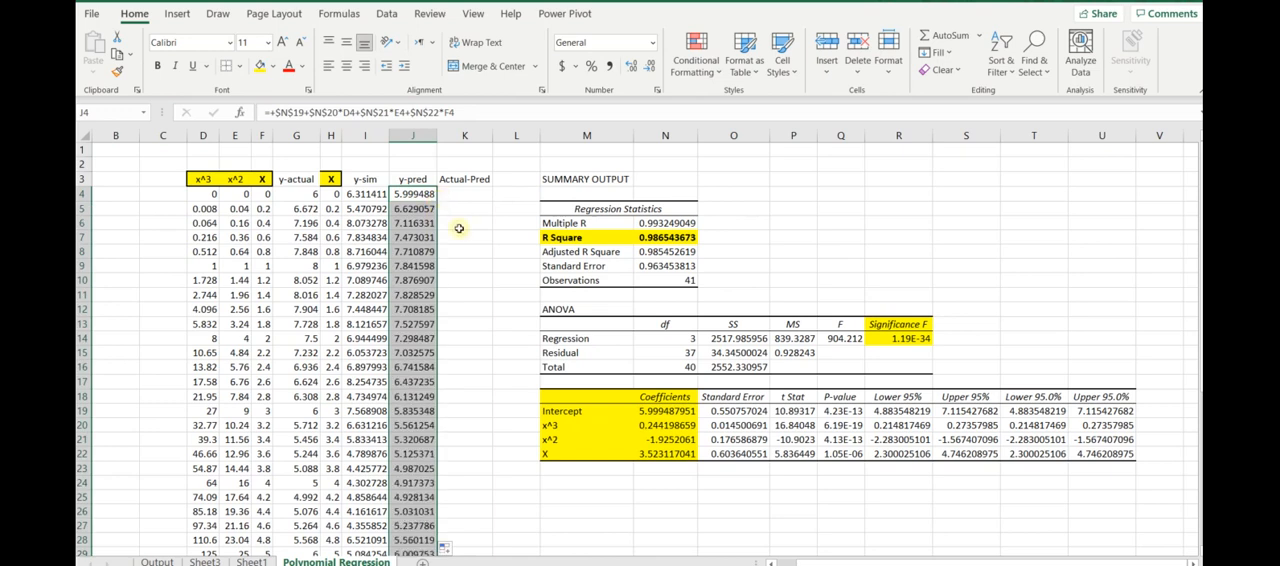
click(462, 237)
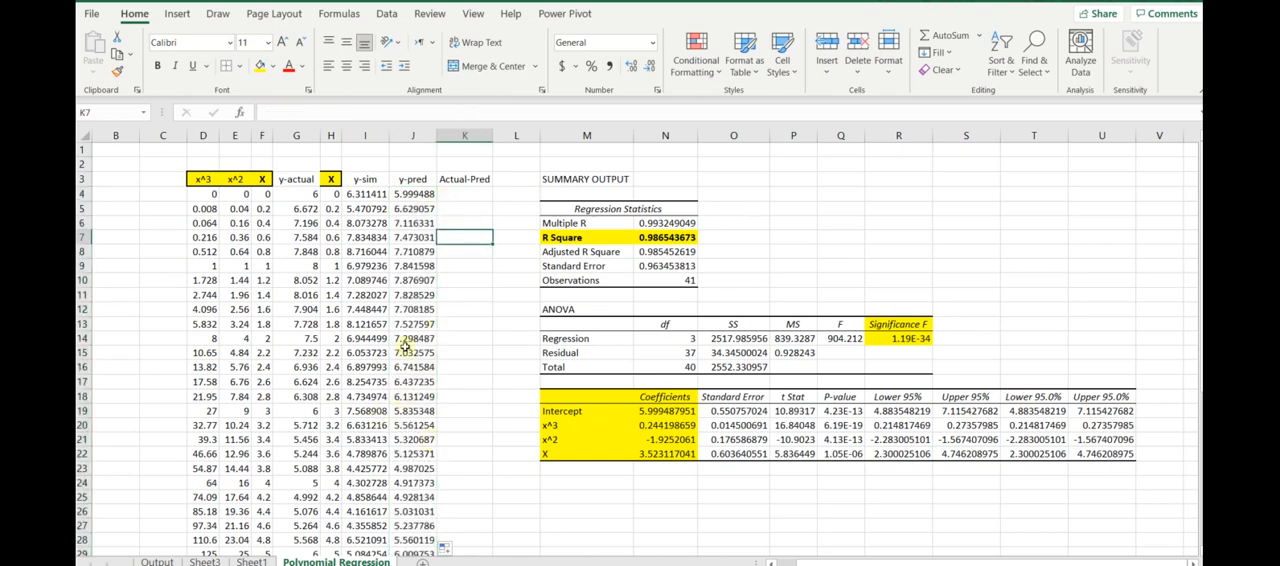
scroll(410, 305, down, 7)
scroll(410, 305, down, 1)
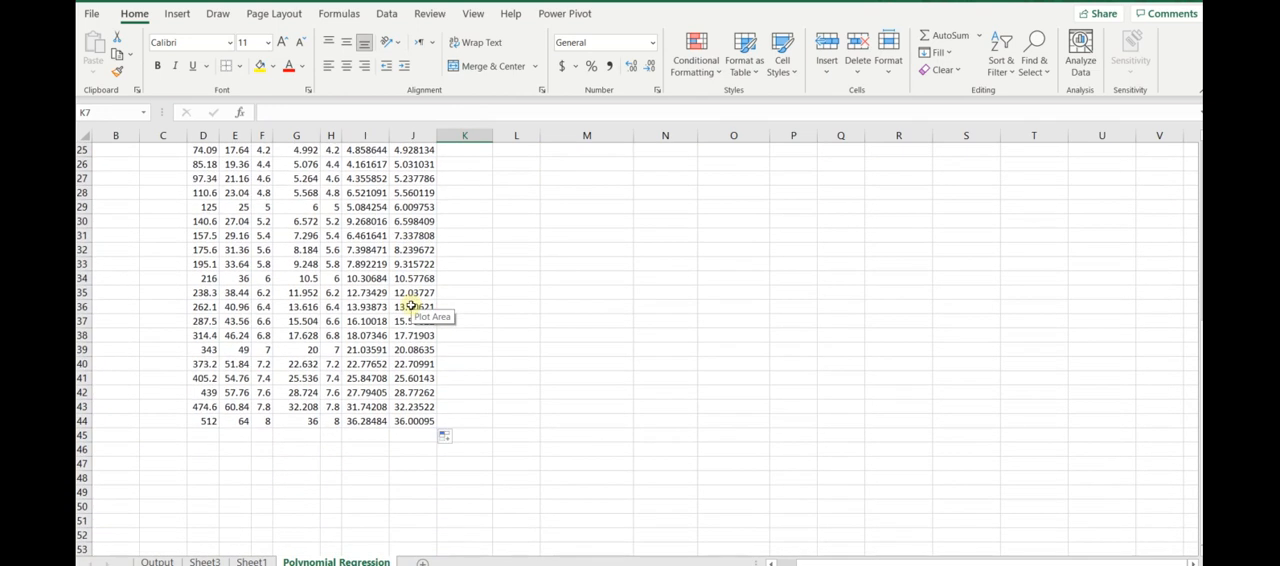
scroll(410, 305, up, 8)
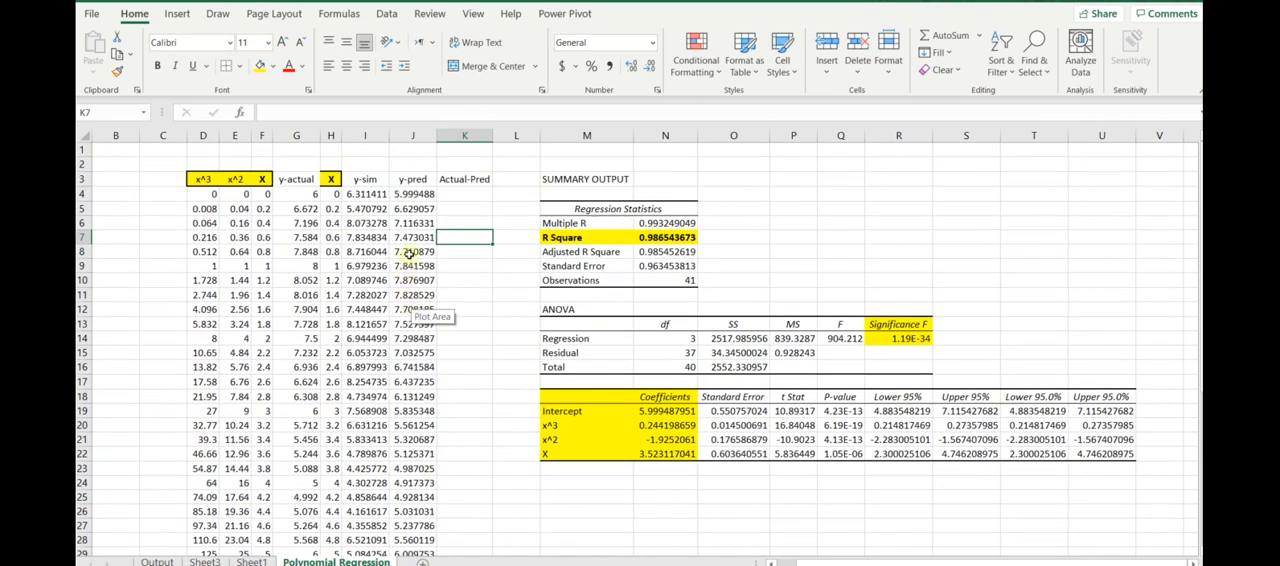
- Inspect the y-pred formula in J9 to check its coefficient and x-term references, leaving it as is
double_click(410, 266)
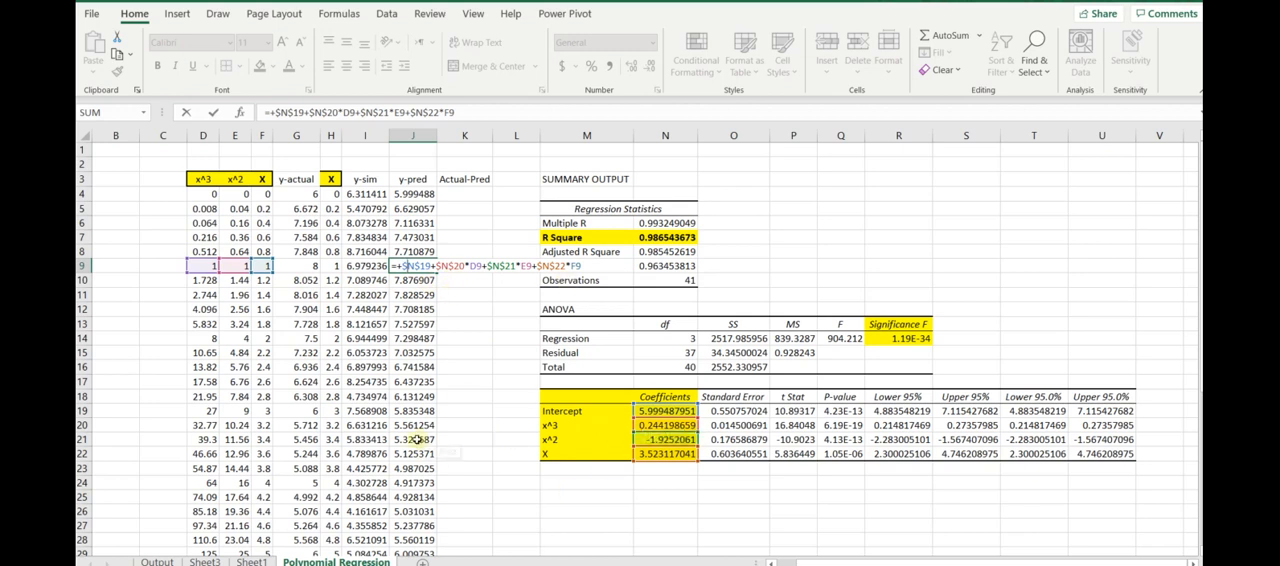
key(ctrl+Return)
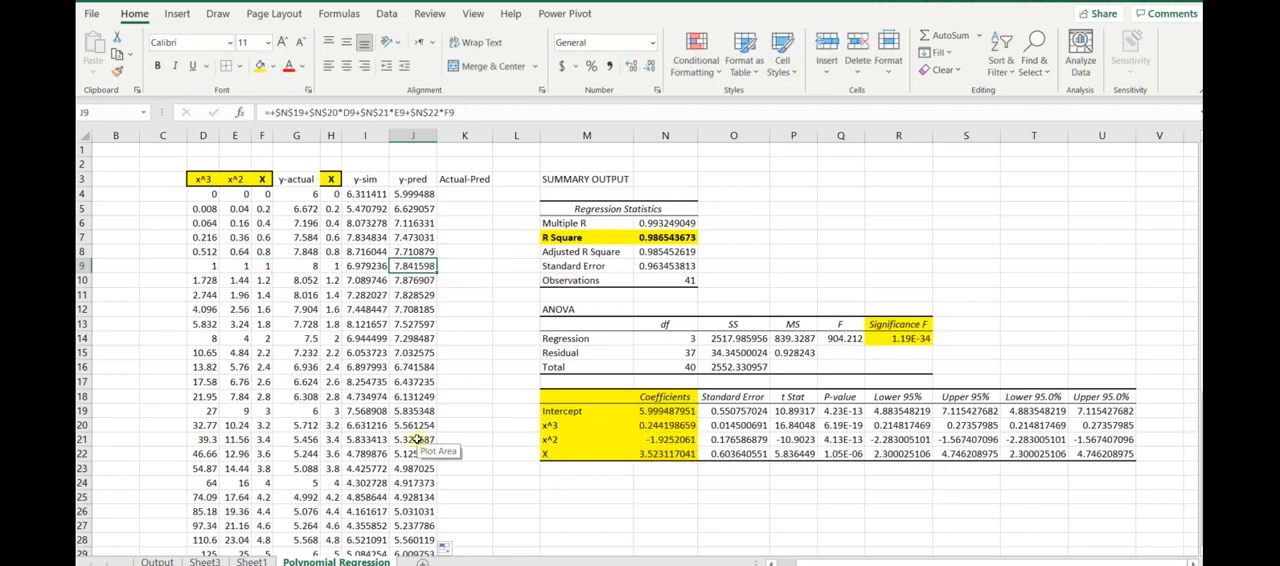
click(465, 244)
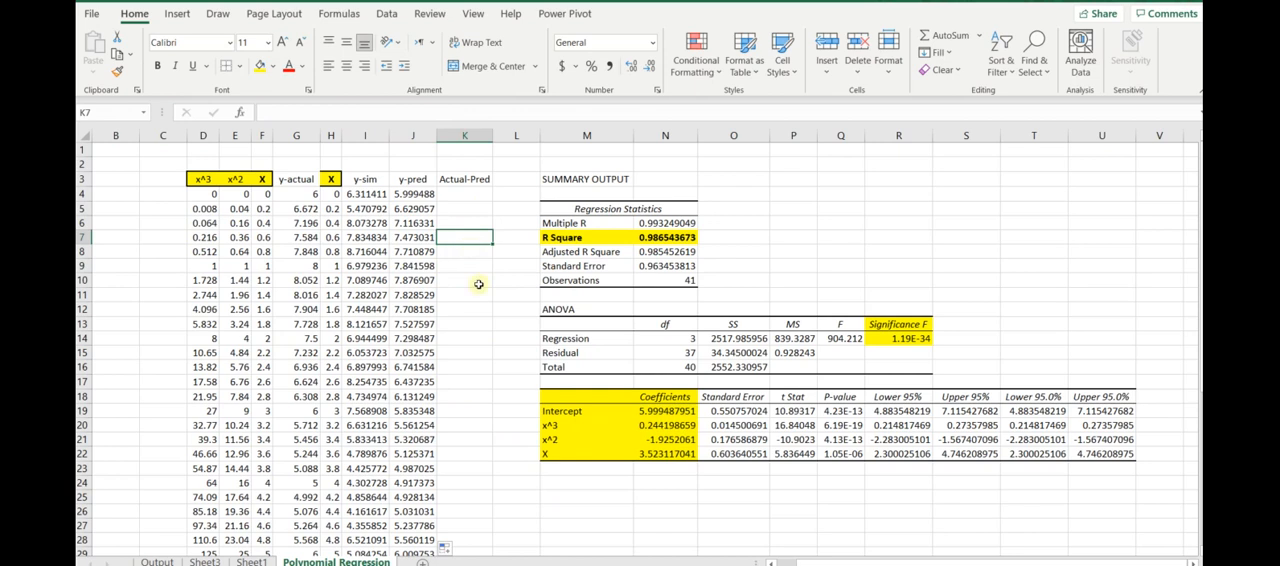
scroll(464, 321, down, 4)
scroll(464, 321, up, 3)
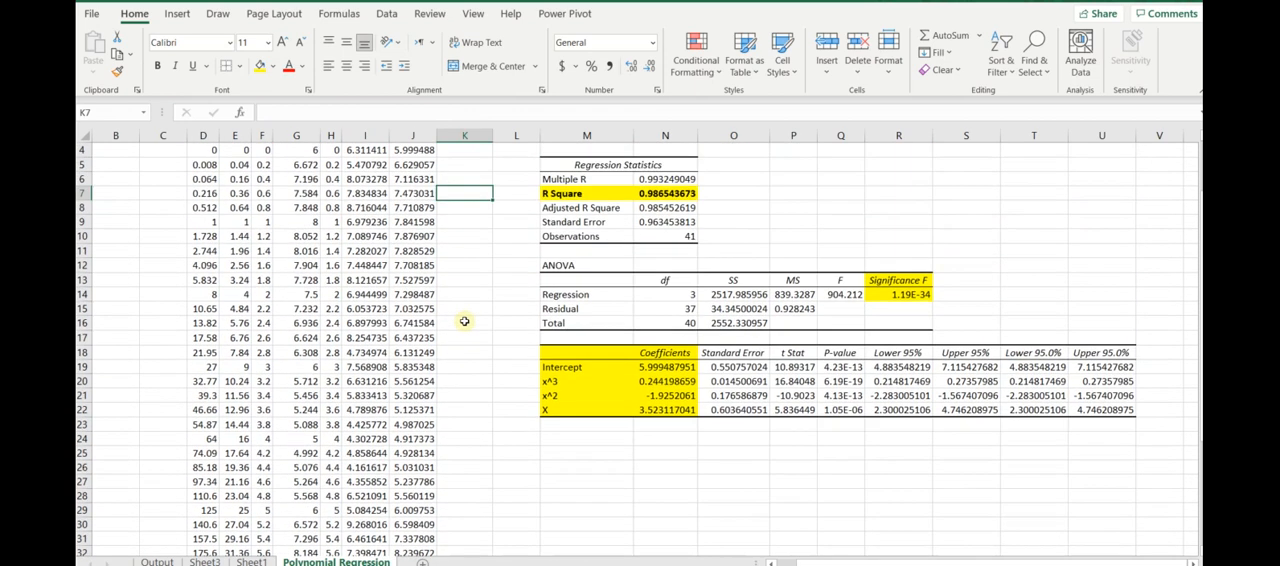
scroll(464, 321, up, 1)
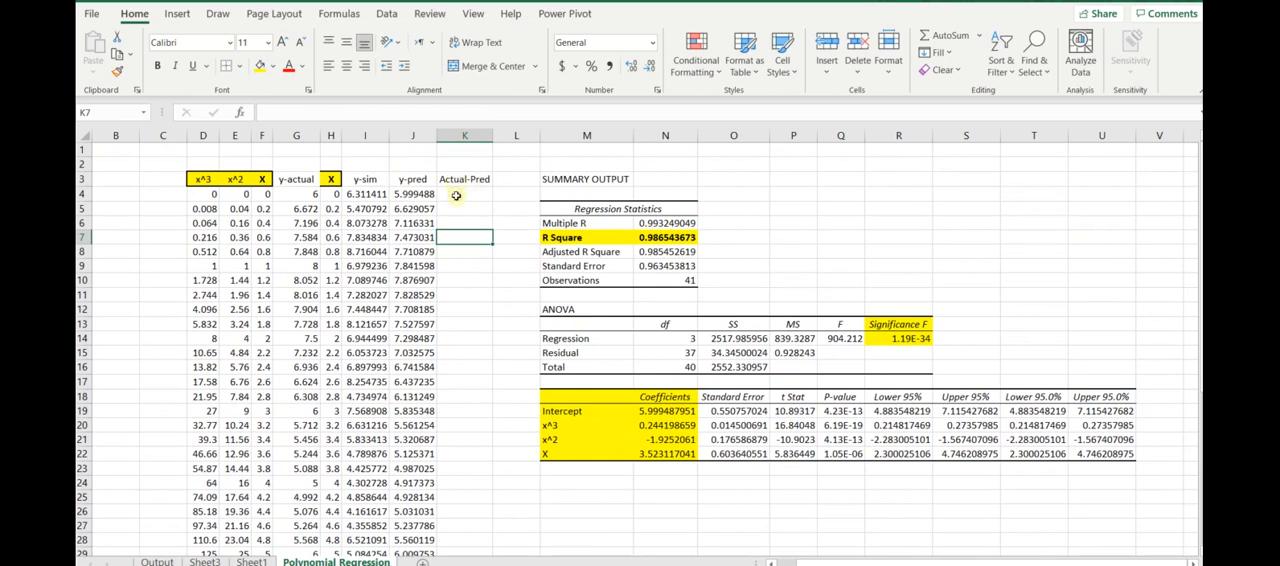
- Examine the y-actual formula in G4 and compare the y-sim value in I4 with the y-pred value in J4
click(296, 181)
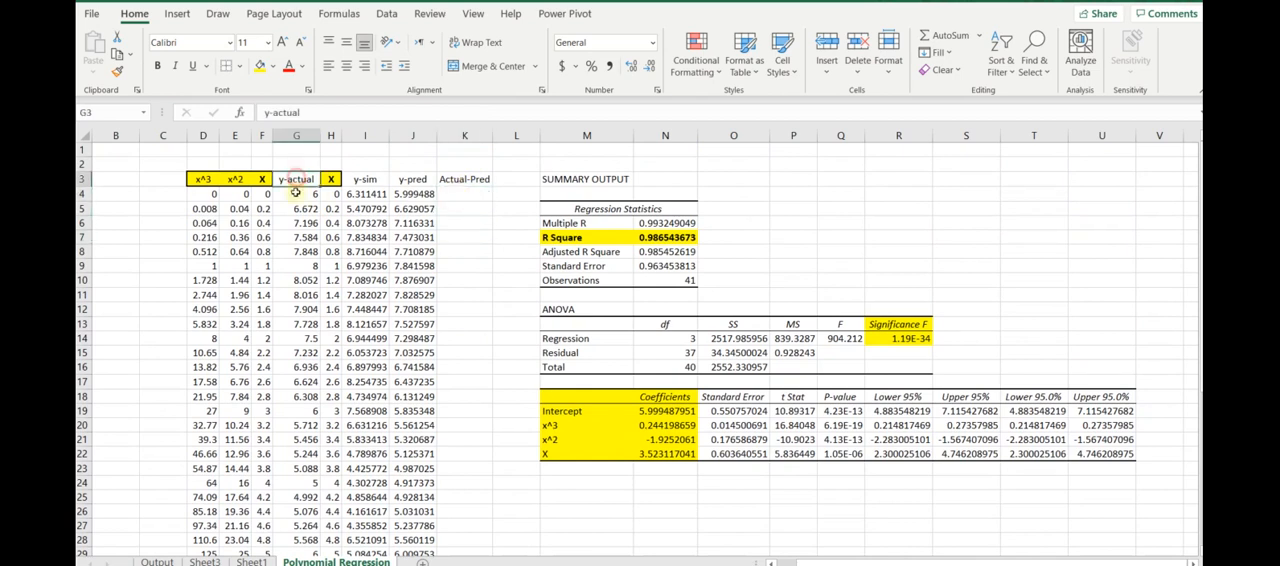
click(293, 193)
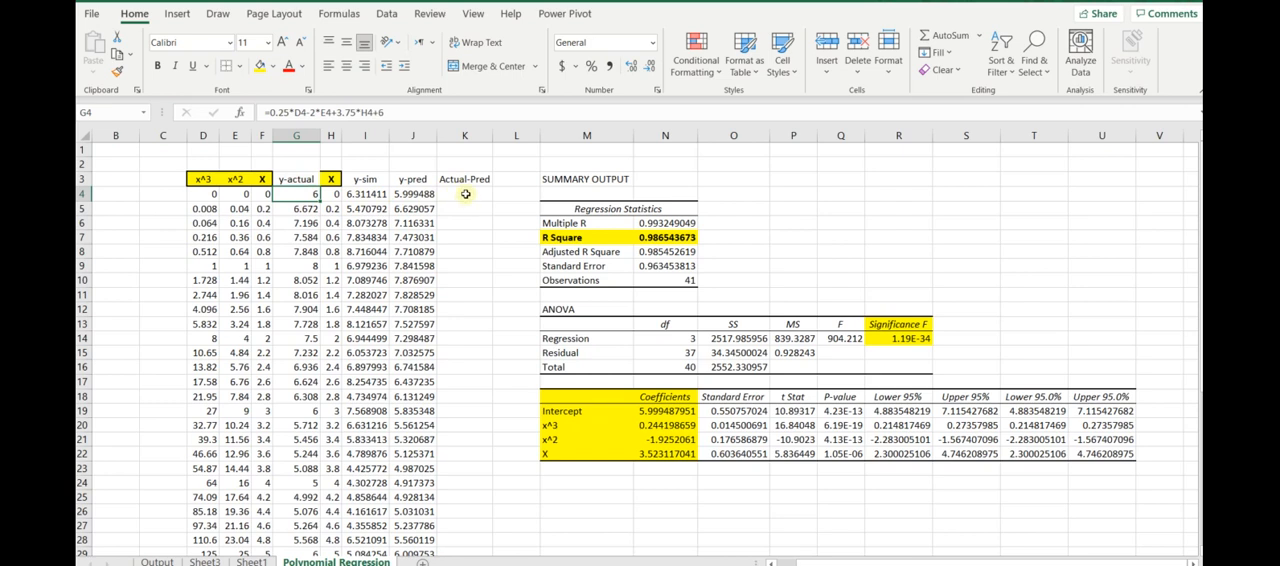
click(465, 194)
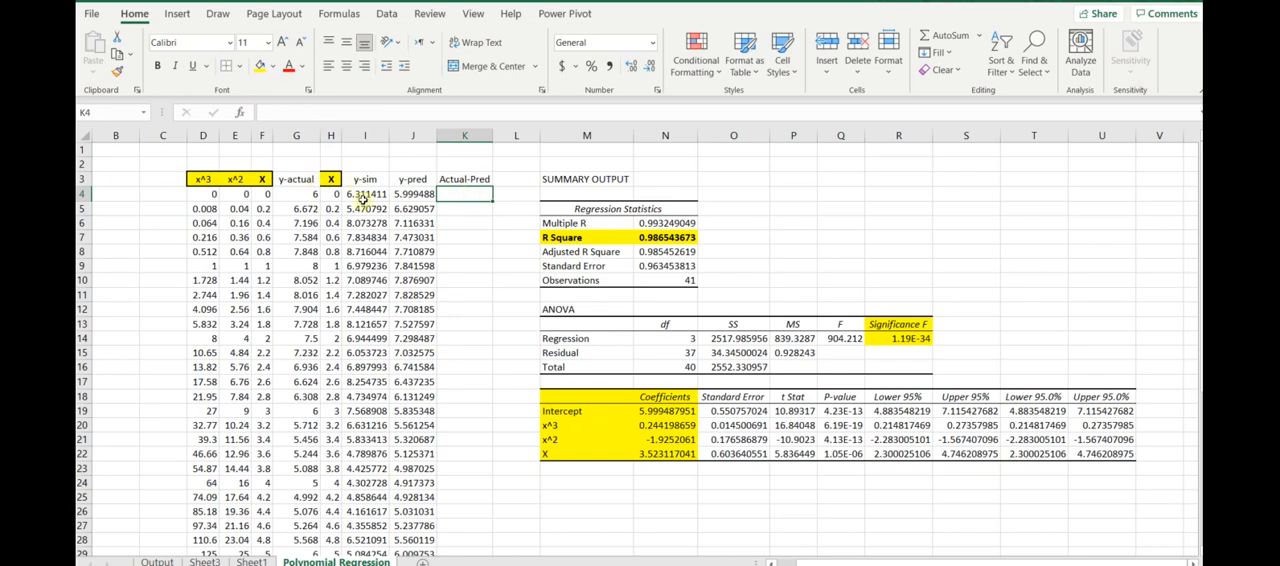
click(364, 195)
click(400, 195)
click(370, 195)
click(402, 195)
click(372, 195)
click(402, 195)
click(378, 195)
click(402, 195)
click(373, 195)
click(400, 195)
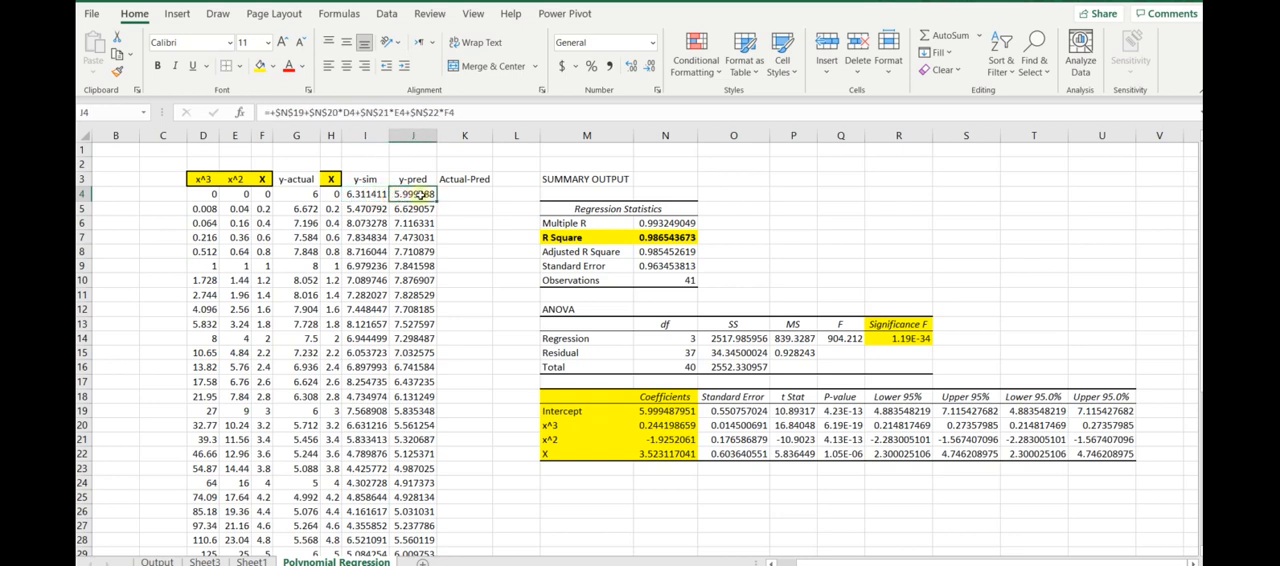
- Enter the formula +G4-J4 in K4 to compute the first actual minus predicted difference
click(445, 194)
text(+)
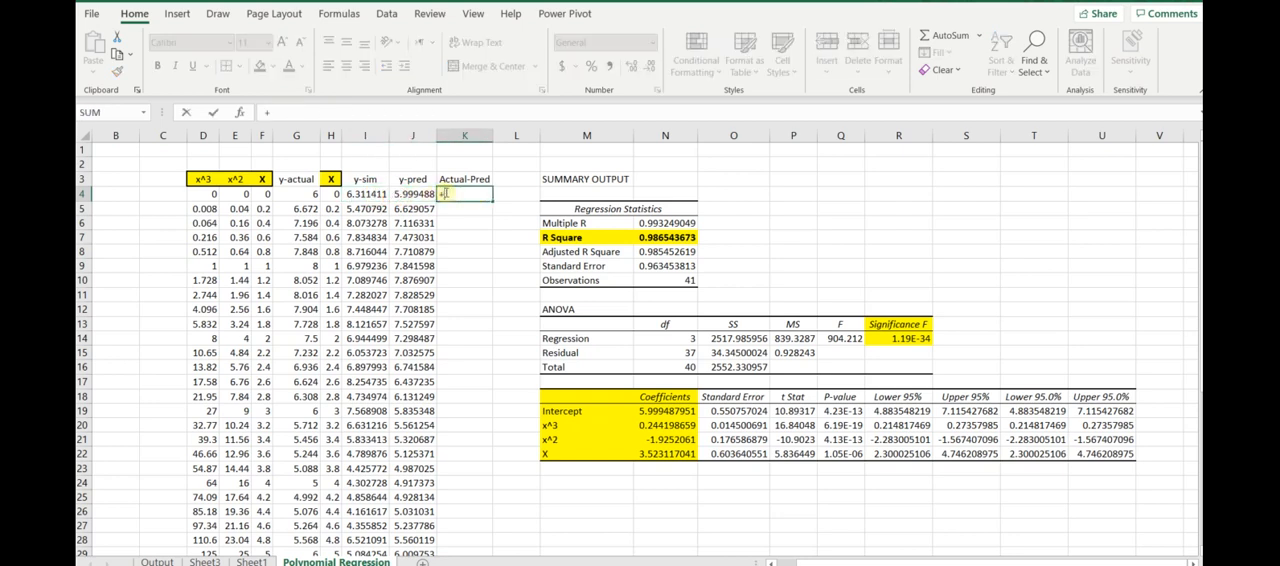
click(284, 193)
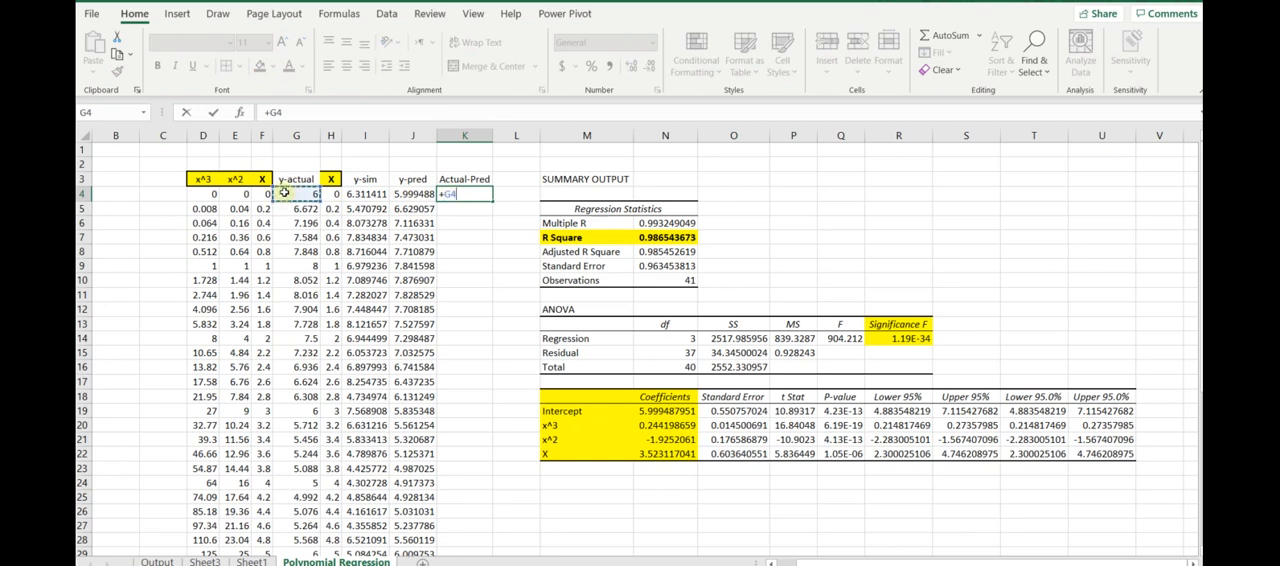
text(-)
click(416, 196)
key(Return)
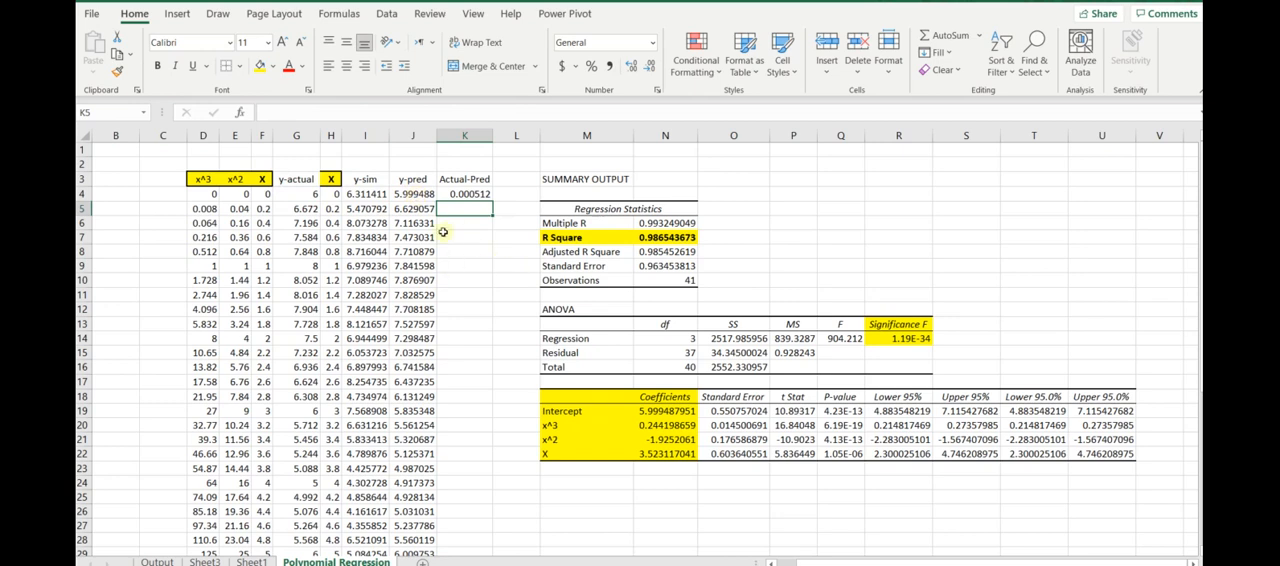
- Fill the Actual-Pred formula from K4 down through K44 and review the differences
click(466, 193)
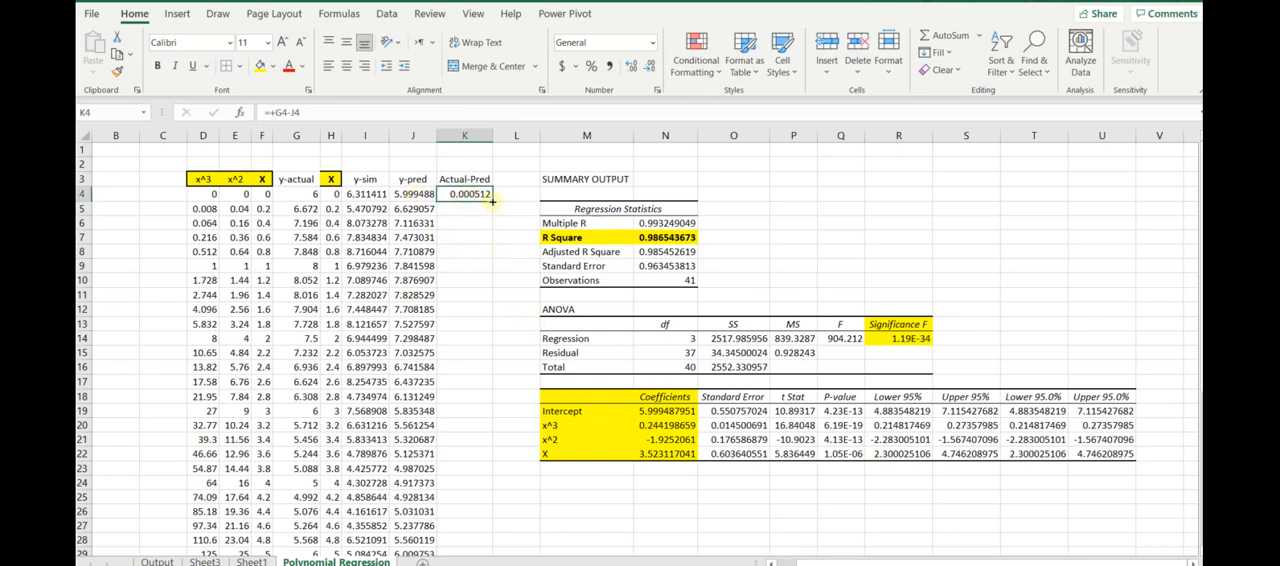
double_click(492, 200)
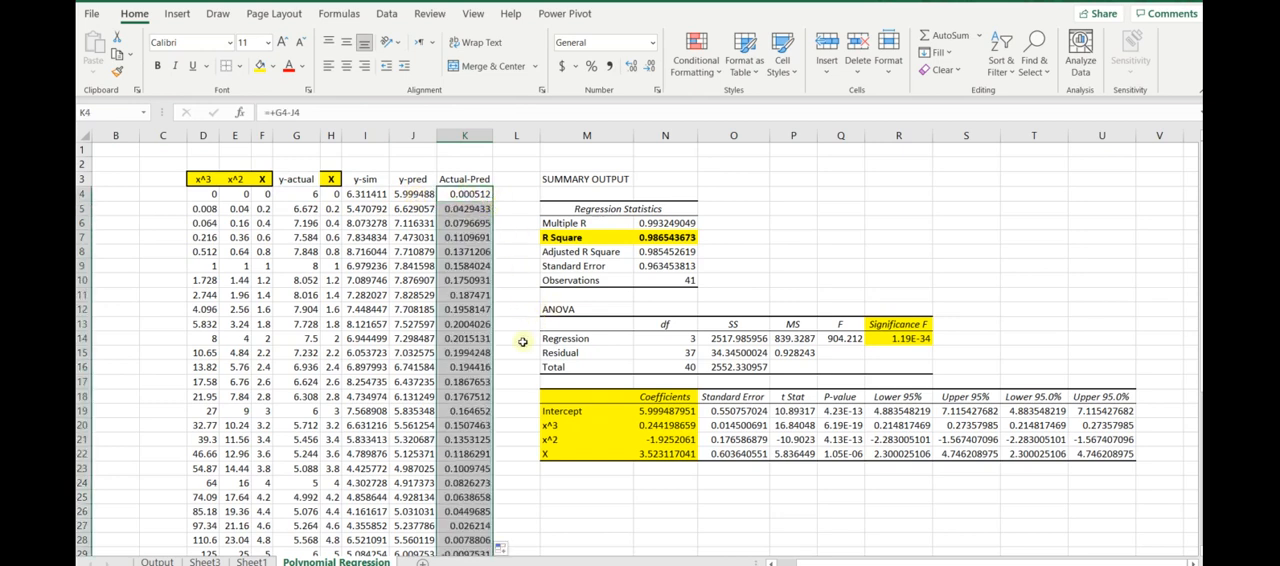
scroll(511, 348, down, 1)
scroll(511, 348, down, 6)
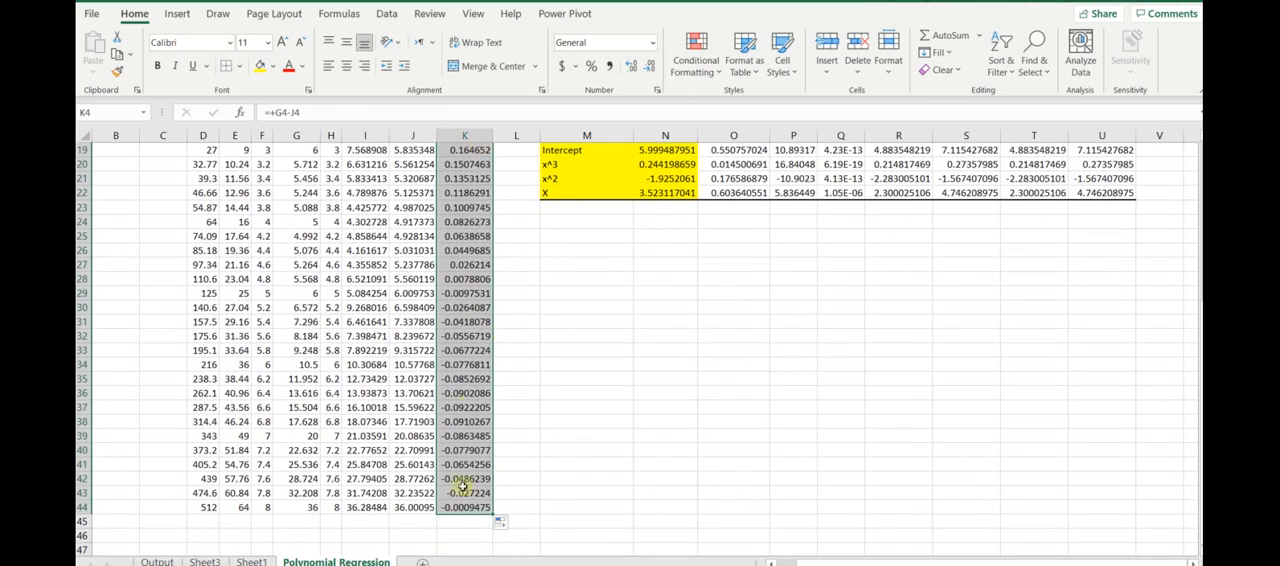
scroll(470, 193, up, 6)
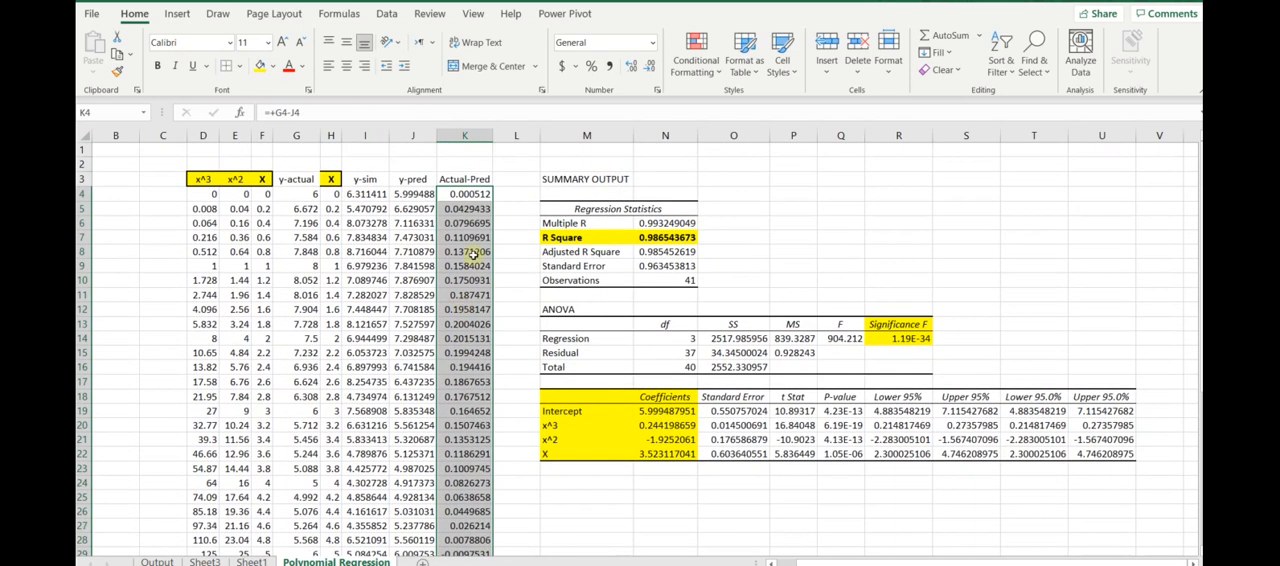
scroll(460, 244, down, 6)
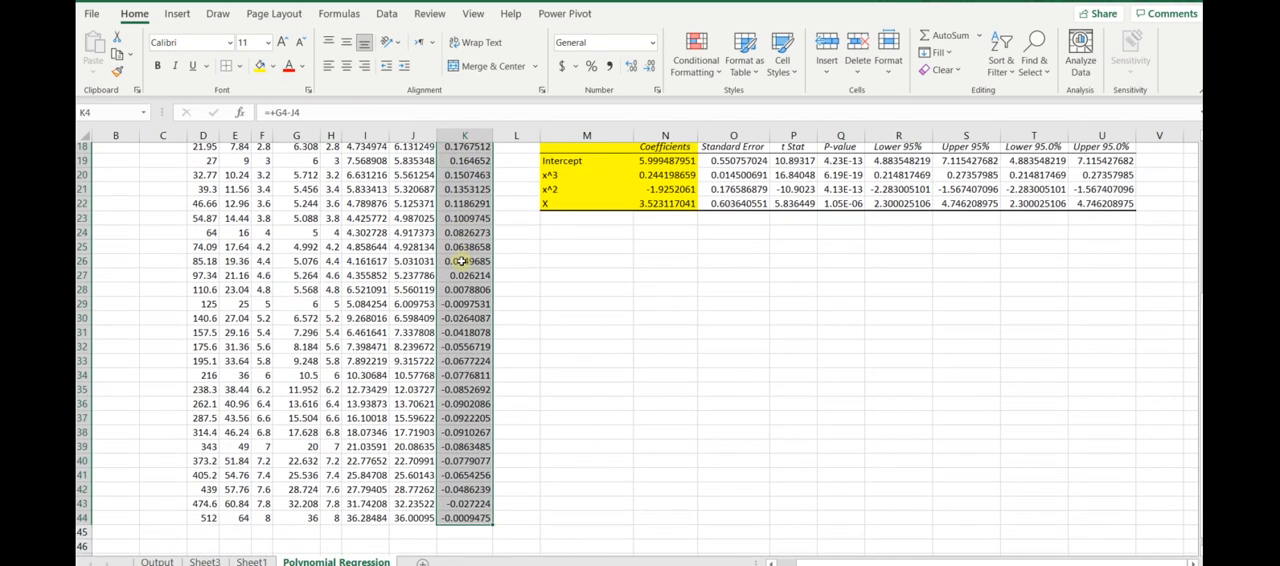
- Try totalling the Actual-Pred differences in K45 with =SUM(K4:K44), and delete that total
drag(456, 466, 455, 478)
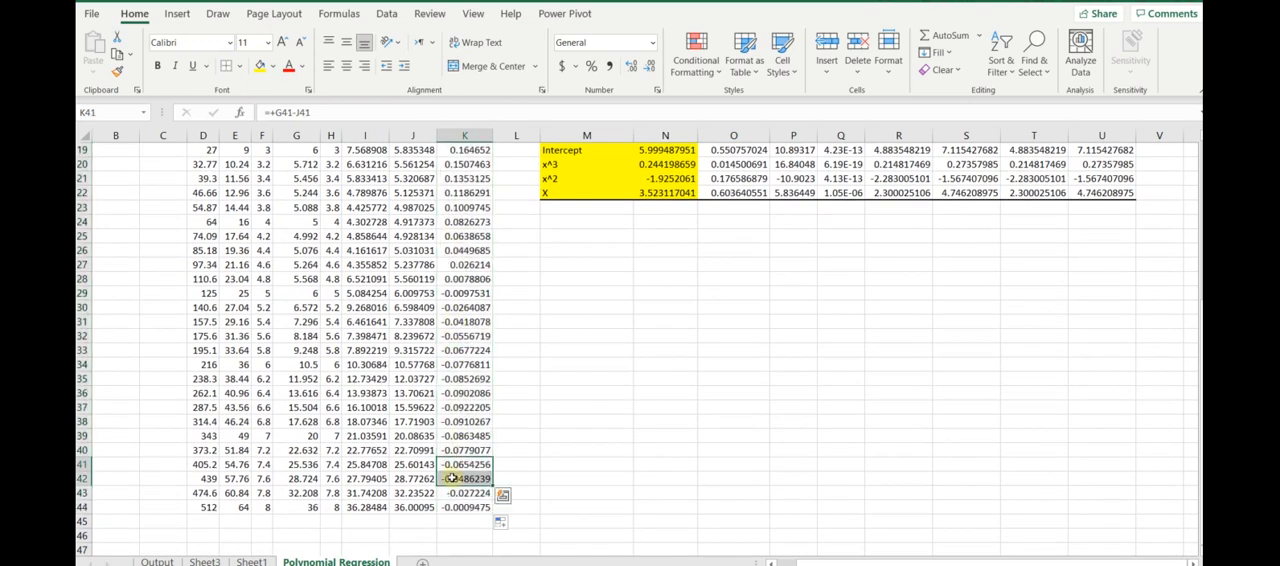
click(460, 427)
click(463, 521)
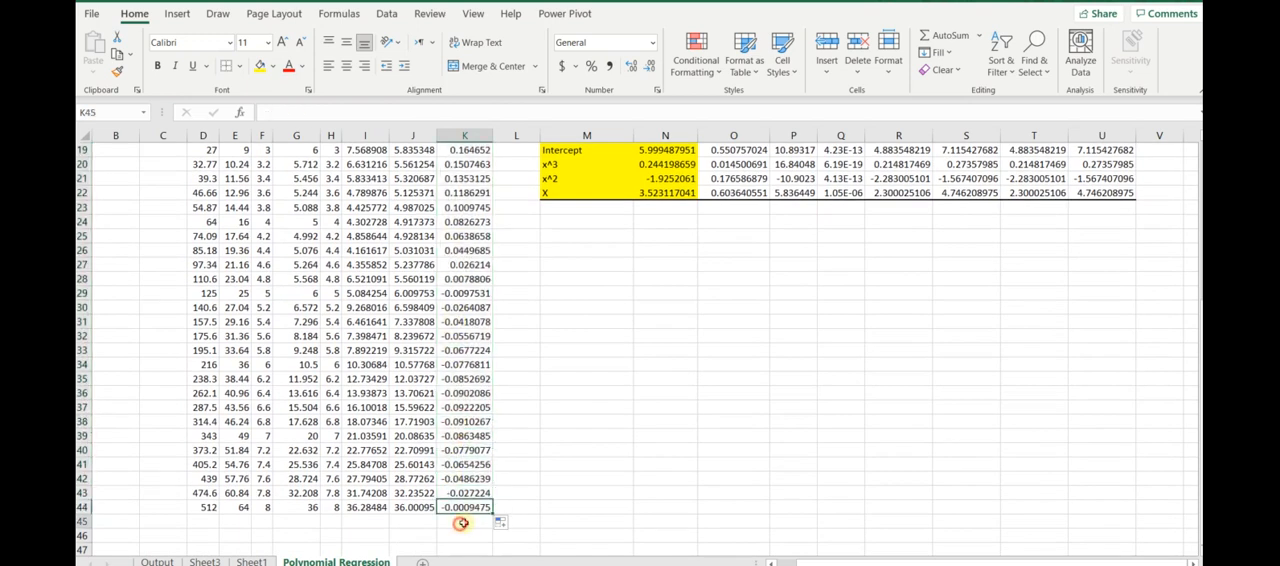
click(940, 35)
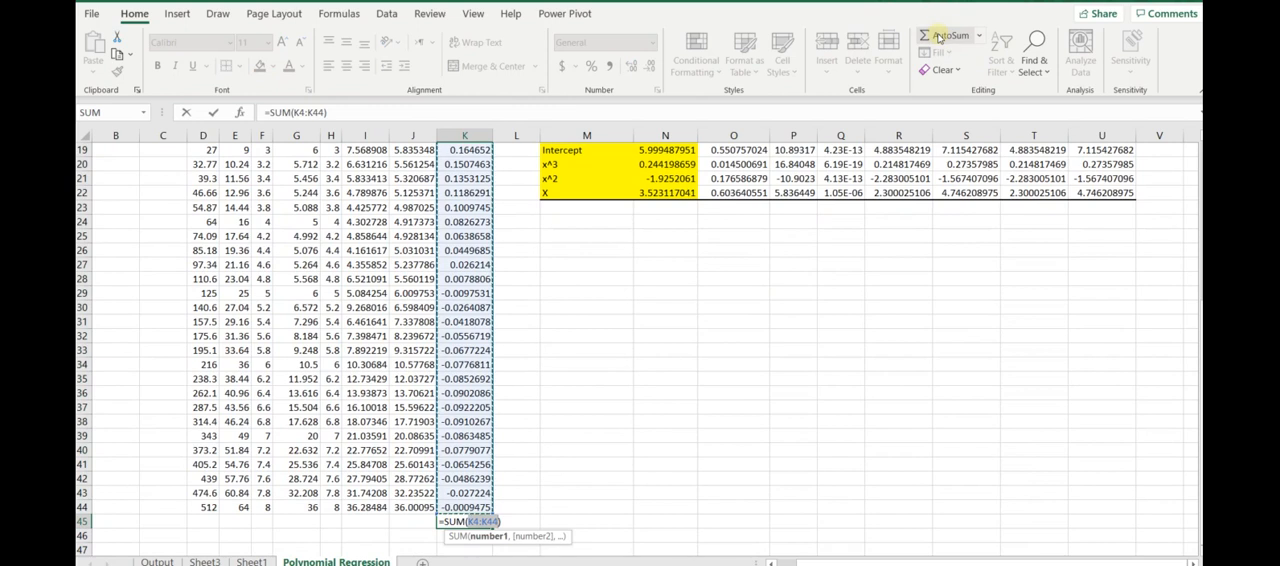
key(Return)
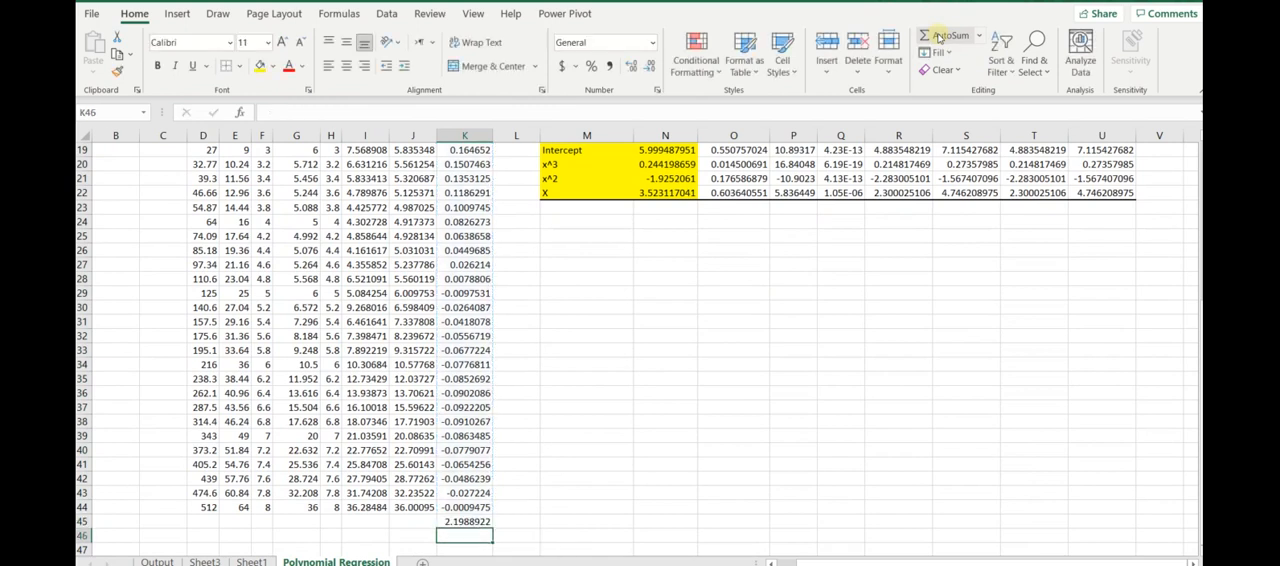
click(451, 521)
key(Delete)
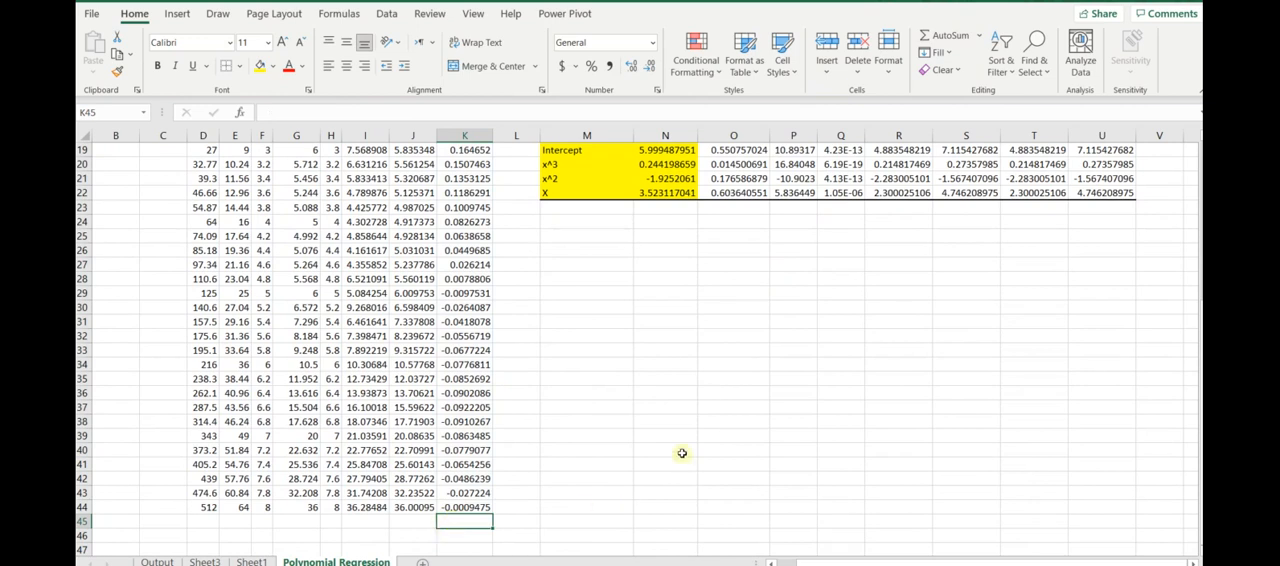
scroll(682, 453, up, 4)
scroll(682, 453, up, 2)
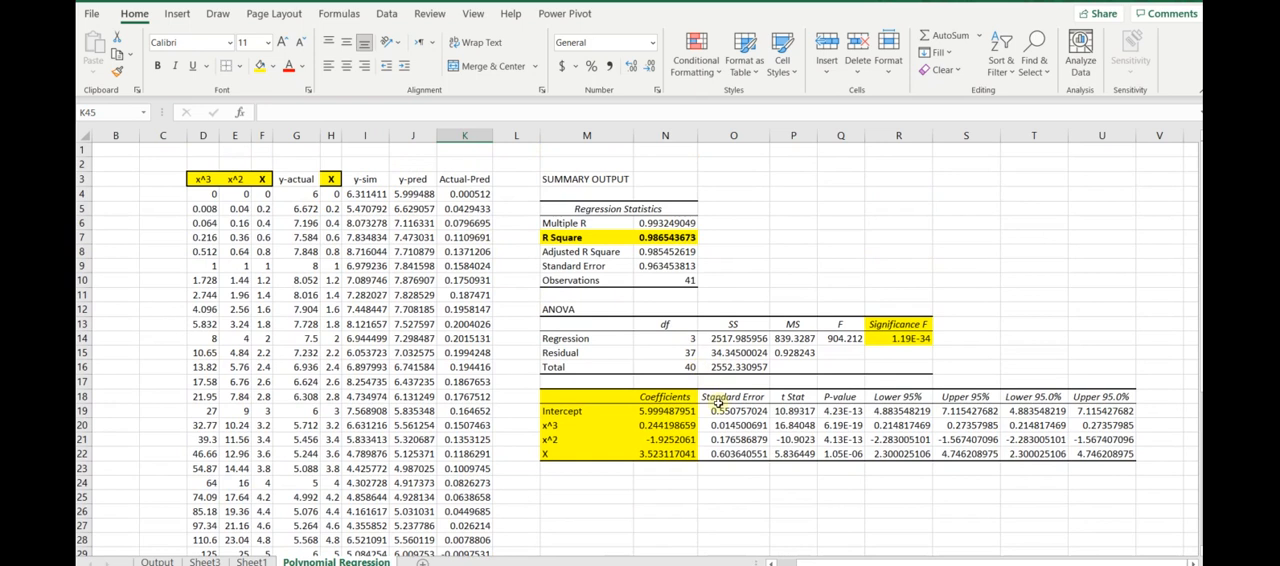
scroll(716, 401, down, 4)
scroll(717, 403, up, 4)
drag(328, 179, 418, 430)
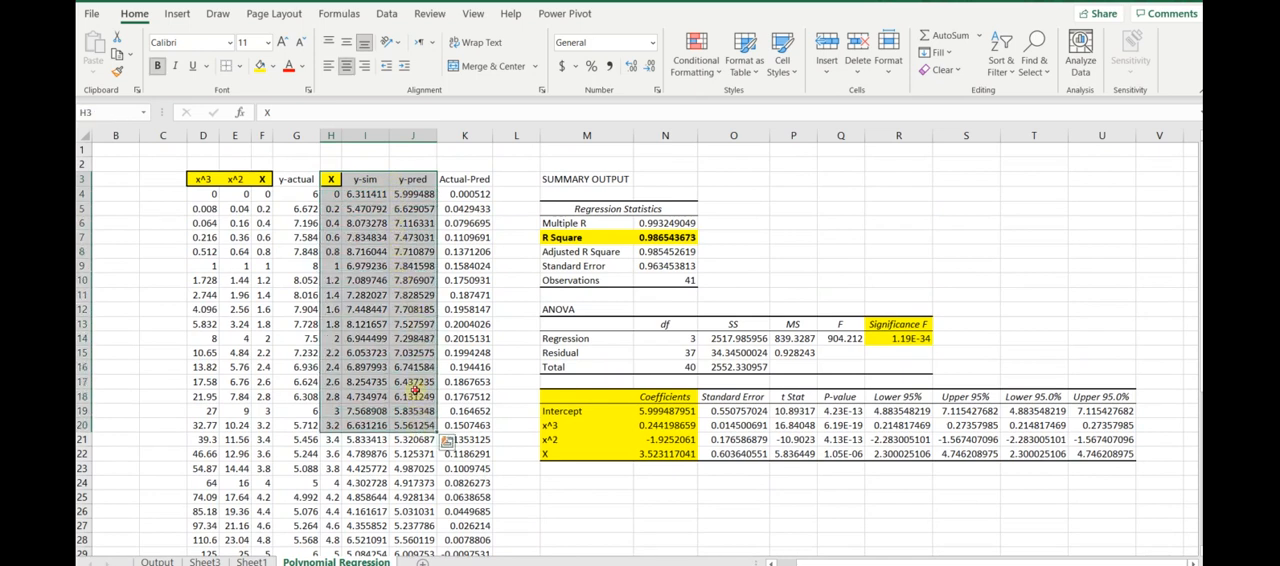
click(414, 392)
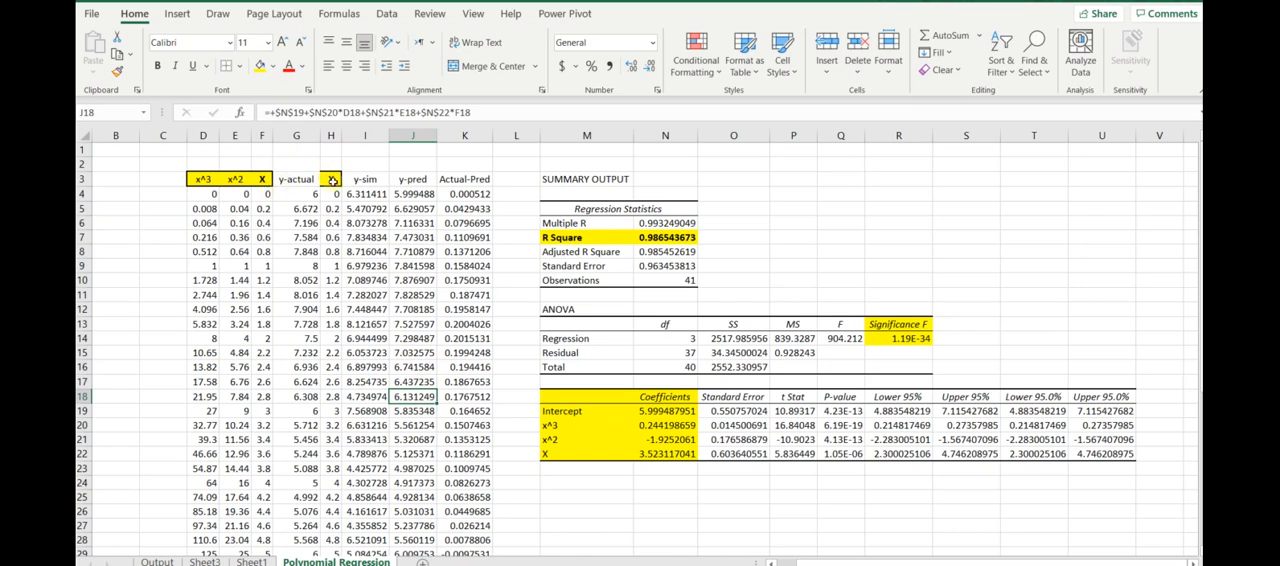
- Insert a markers-only scatter chart of the X, y-sim and y-pred data in H3:J44
drag(331, 180, 420, 510)
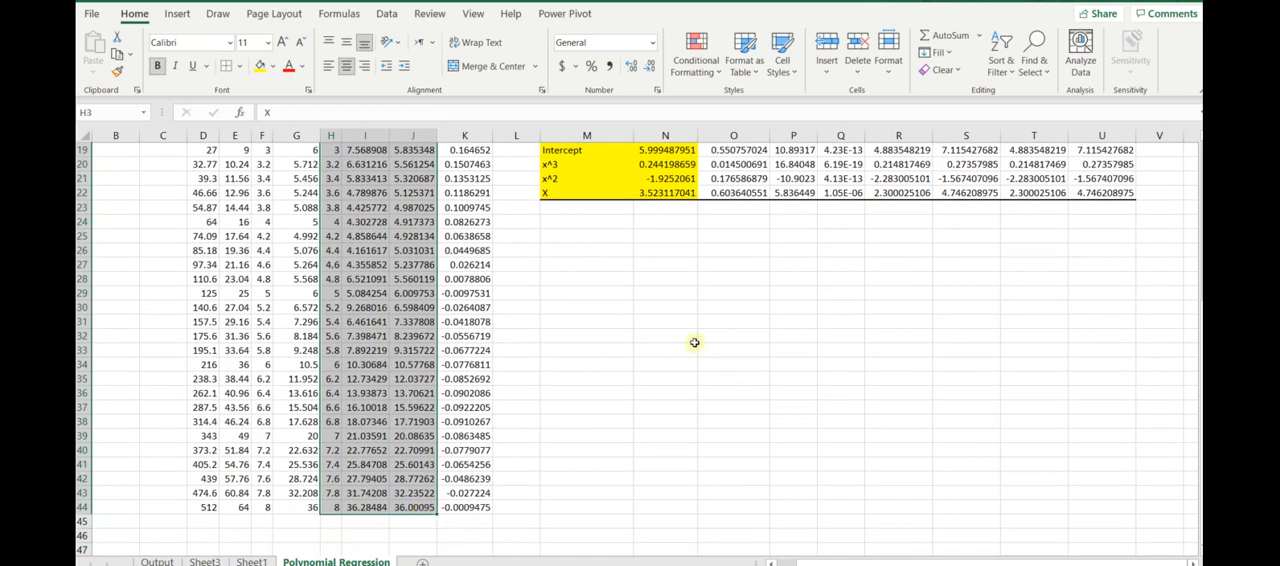
scroll(690, 348, up, 6)
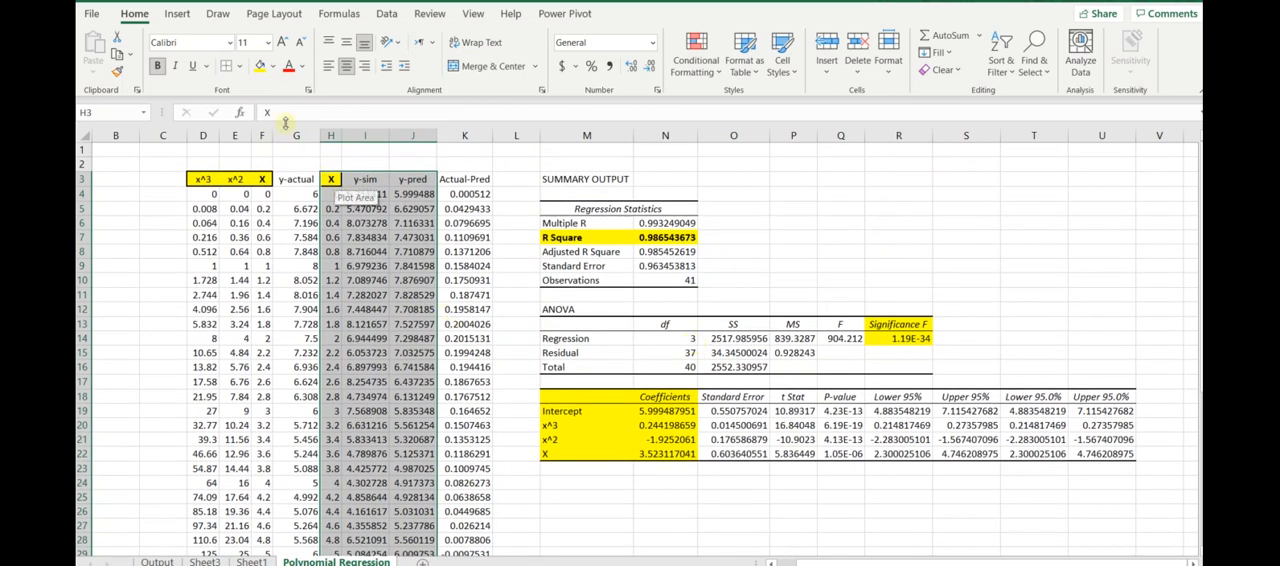
click(176, 14)
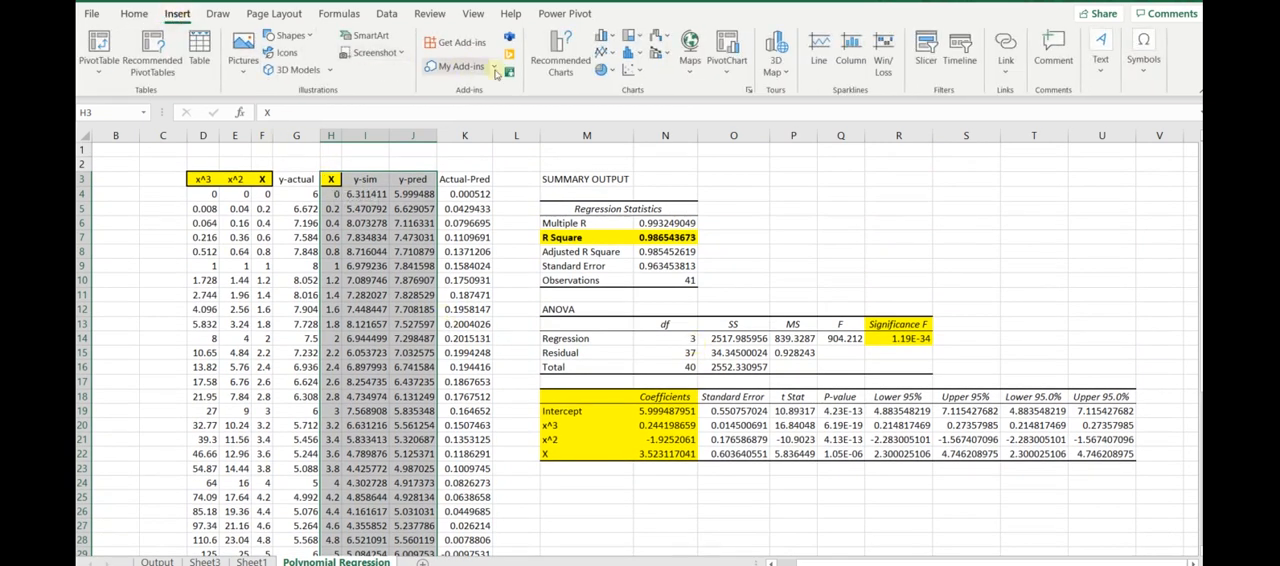
click(632, 70)
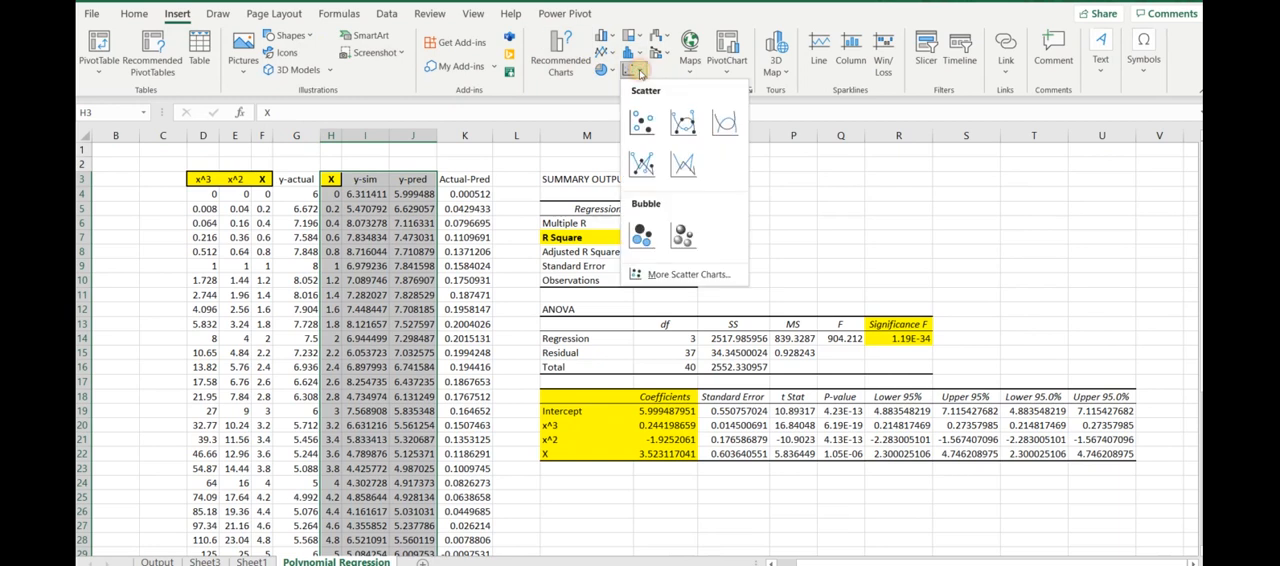
click(641, 122)
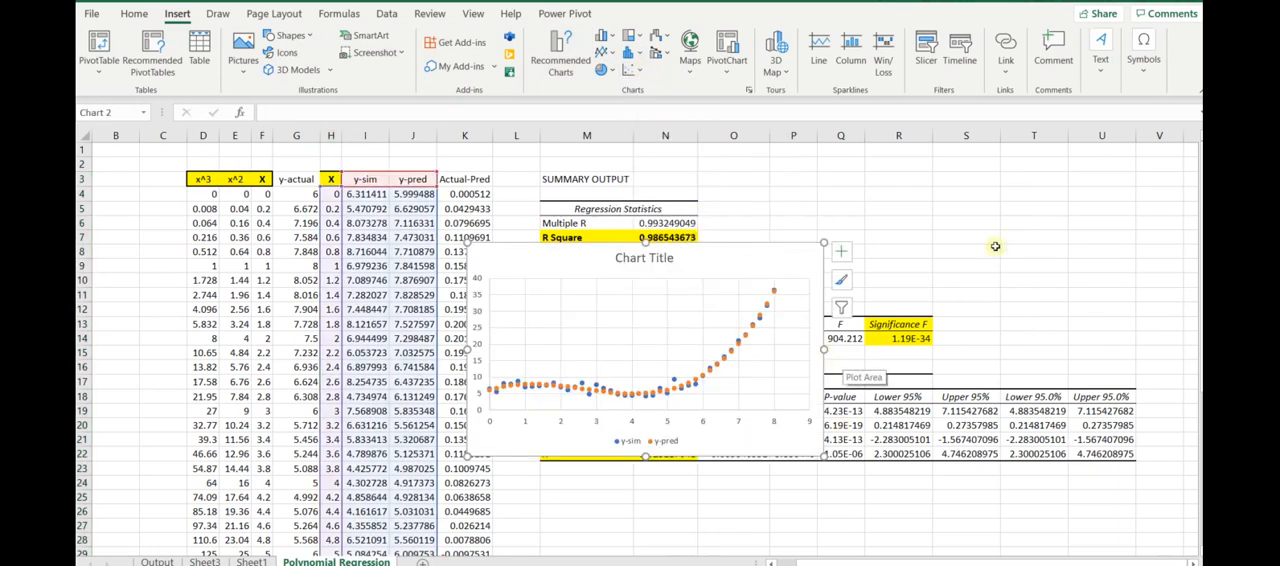
- Move the scatter chart to the empty area directly below the regression coefficients table, starting around row 23
scroll(994, 249, down, 2)
drag(740, 170, 805, 395)
scroll(777, 343, down, 4)
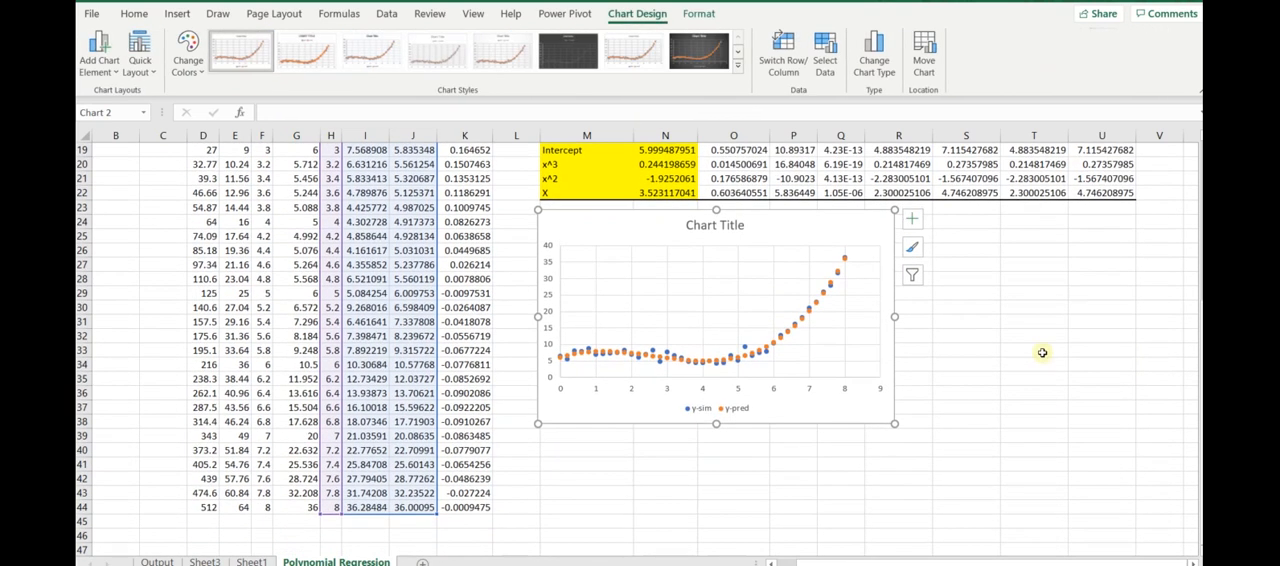
click(1040, 335)
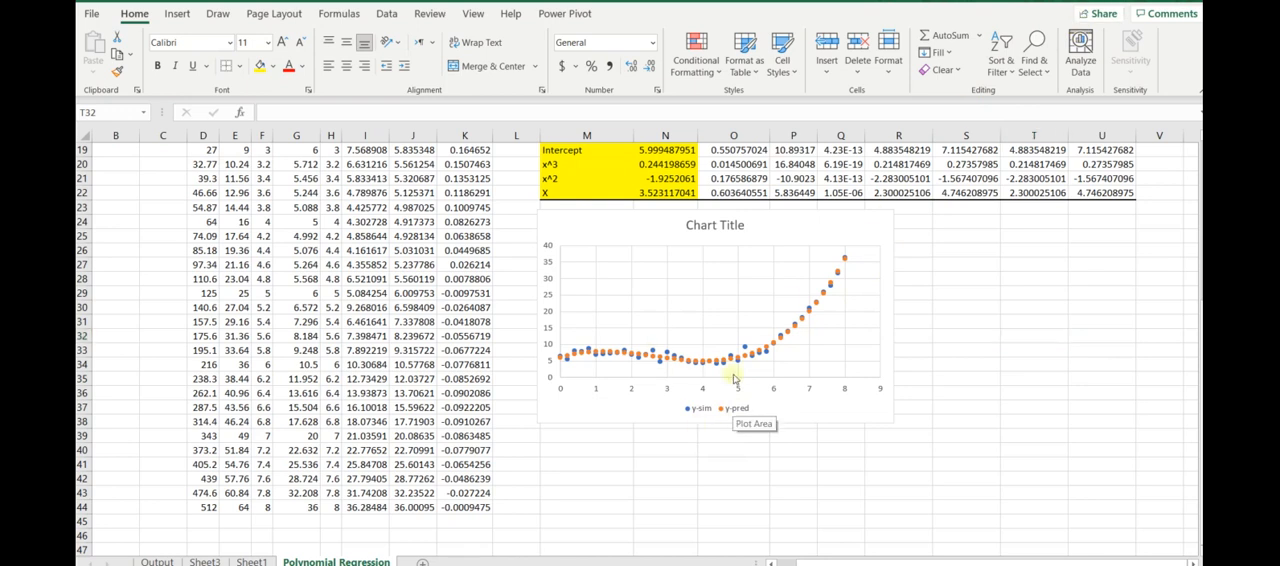
- Enlarge the scatter chart from its lower corner so it extends down to about row 44 and across through column S
click(888, 421)
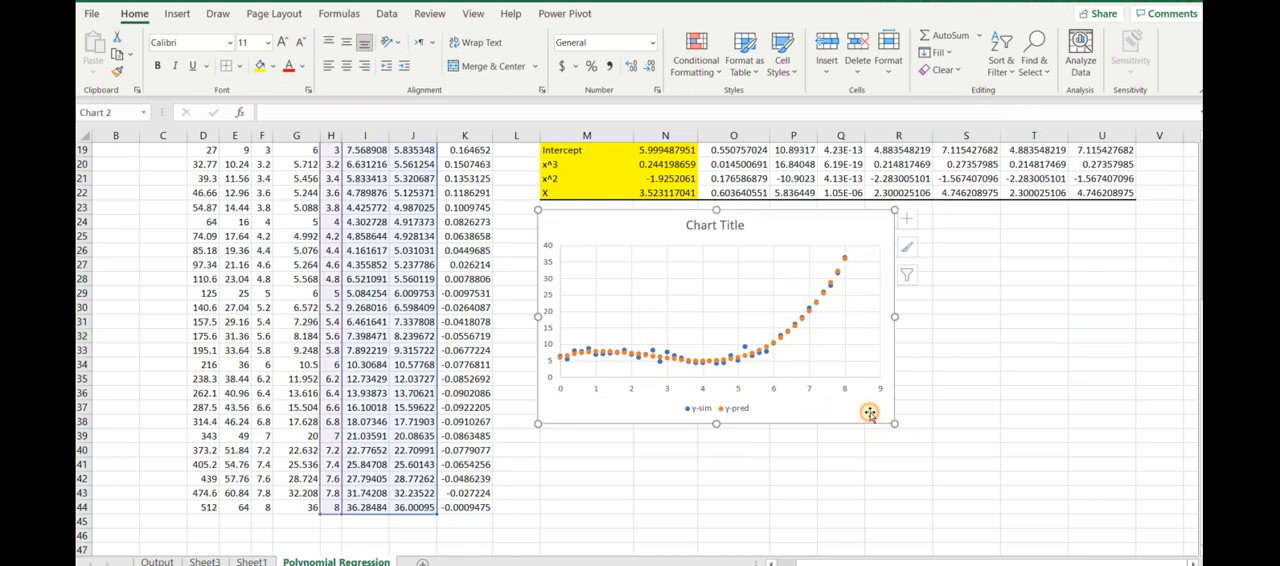
drag(893, 423, 978, 510)
click(1062, 395)
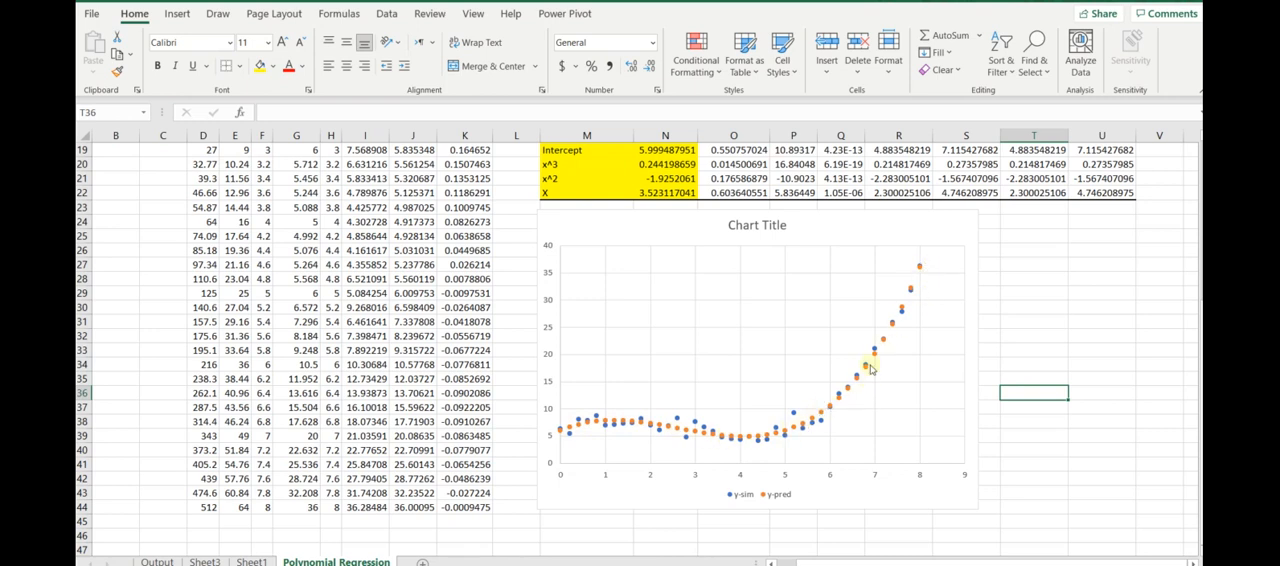
- Examine how the y-sim and y-pred points in the chart relate to the y-sim column and the regression output
scroll(714, 388, up, 1)
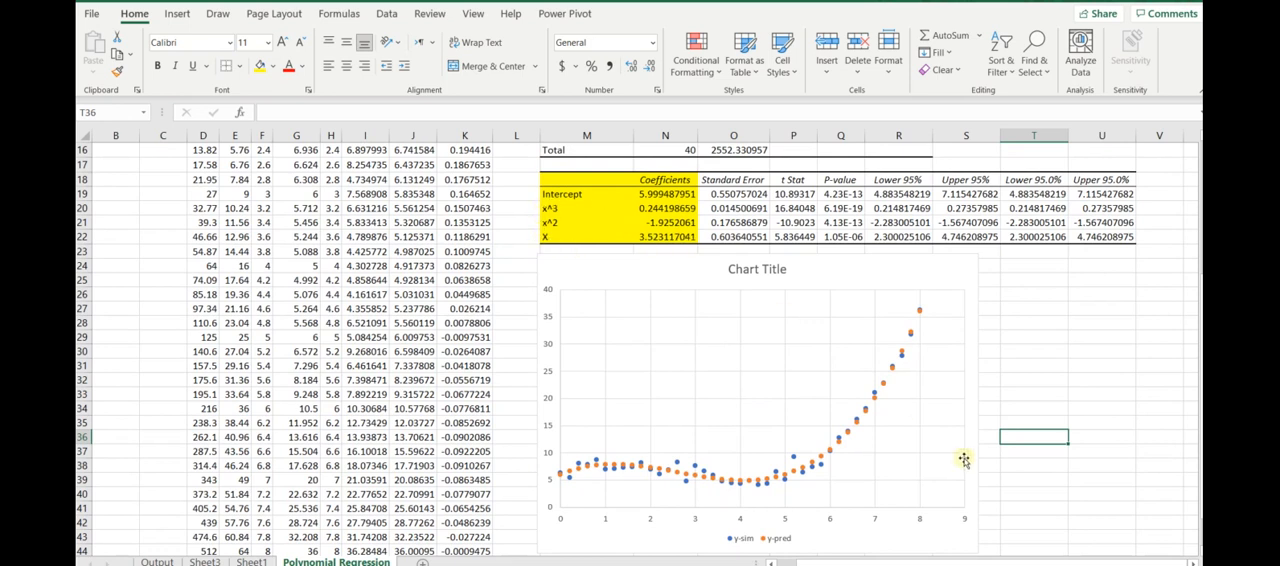
scroll(889, 437, down, 2)
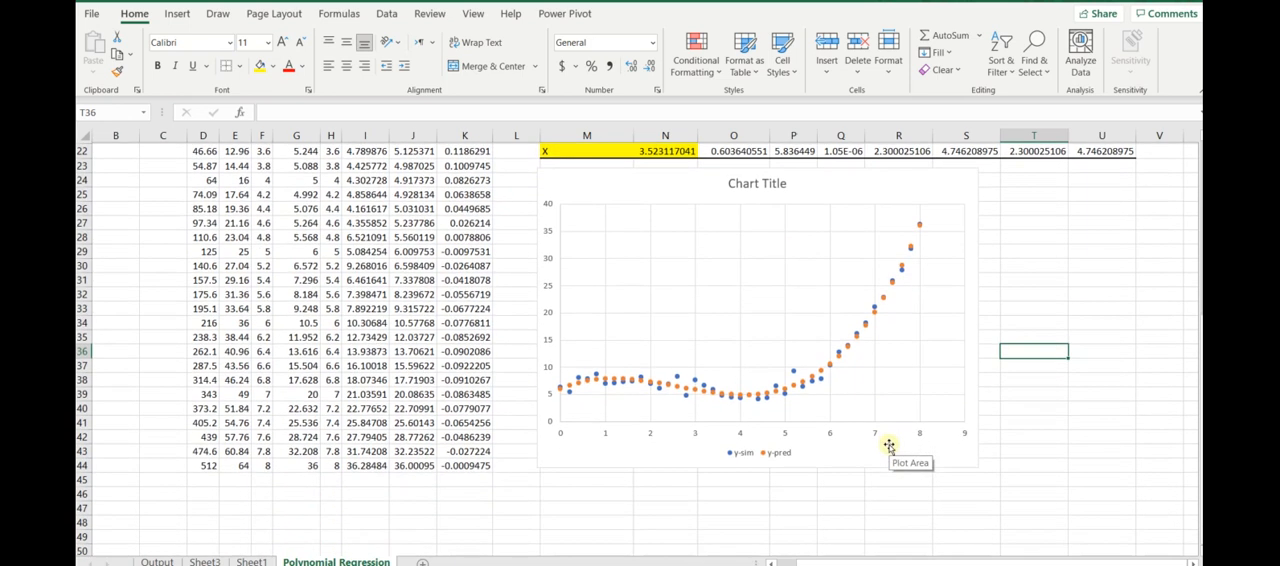
scroll(870, 345, up, 7)
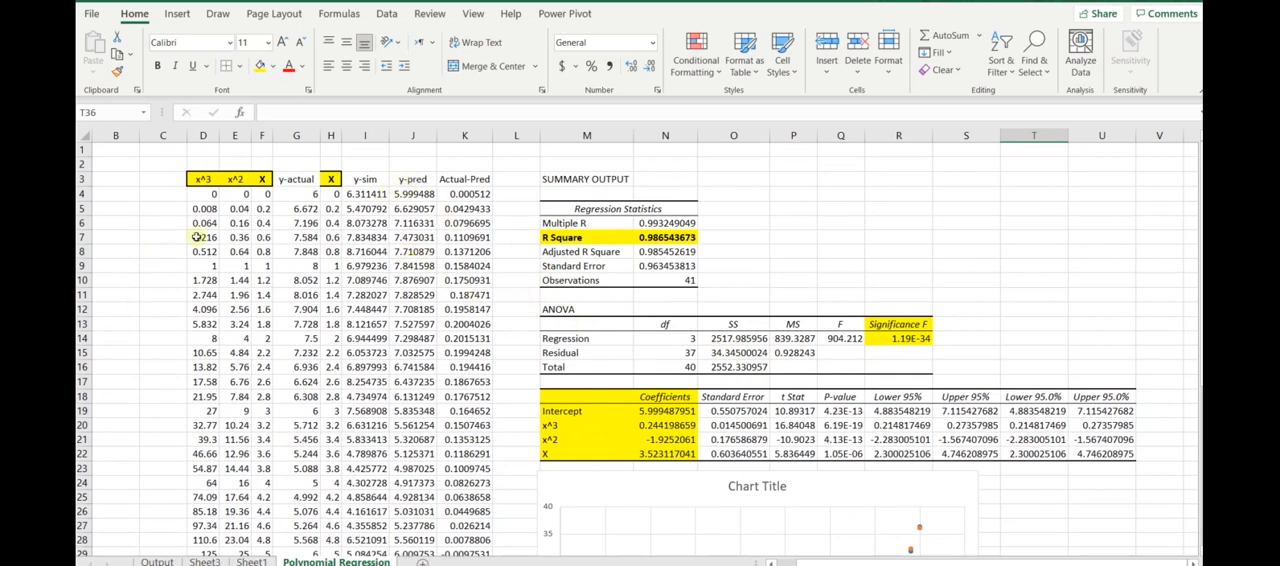
drag(355, 178, 371, 410)
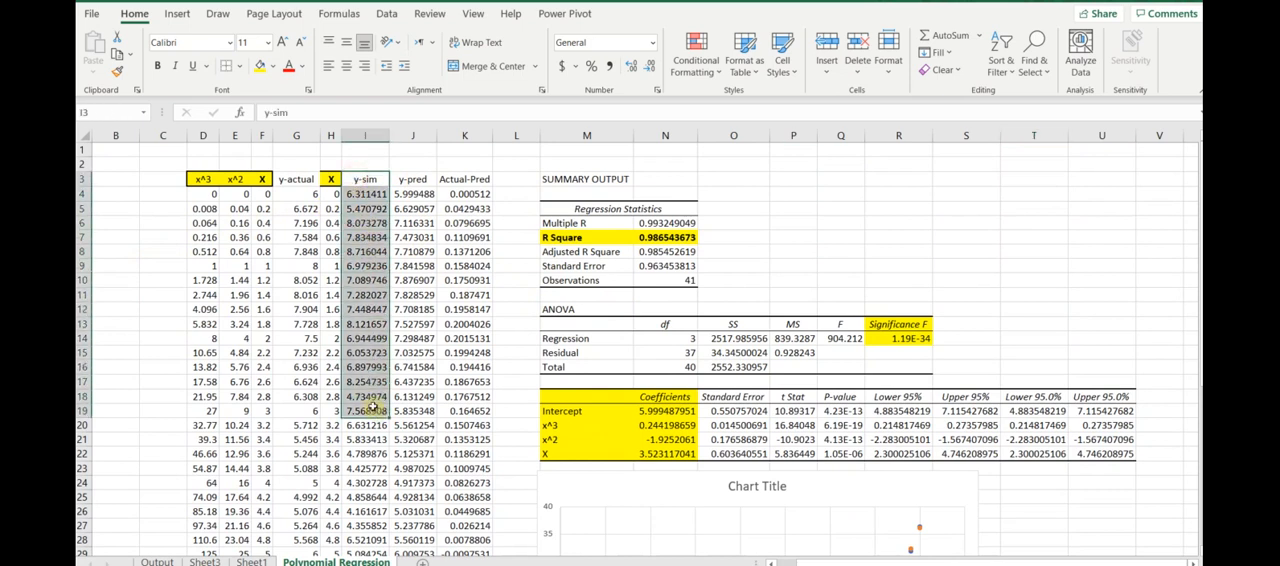
click(366, 176)
scroll(478, 325, down, 6)
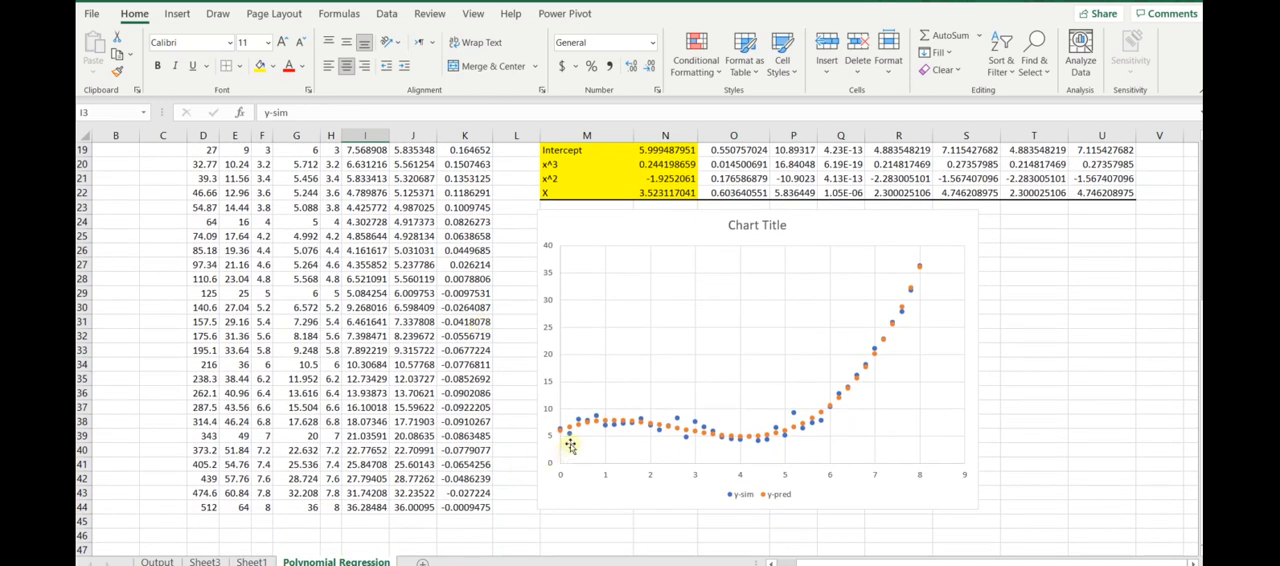
- Shift the plot area slightly lower within the scatter chart, and review the chart alongside the regression coefficients
click(806, 437)
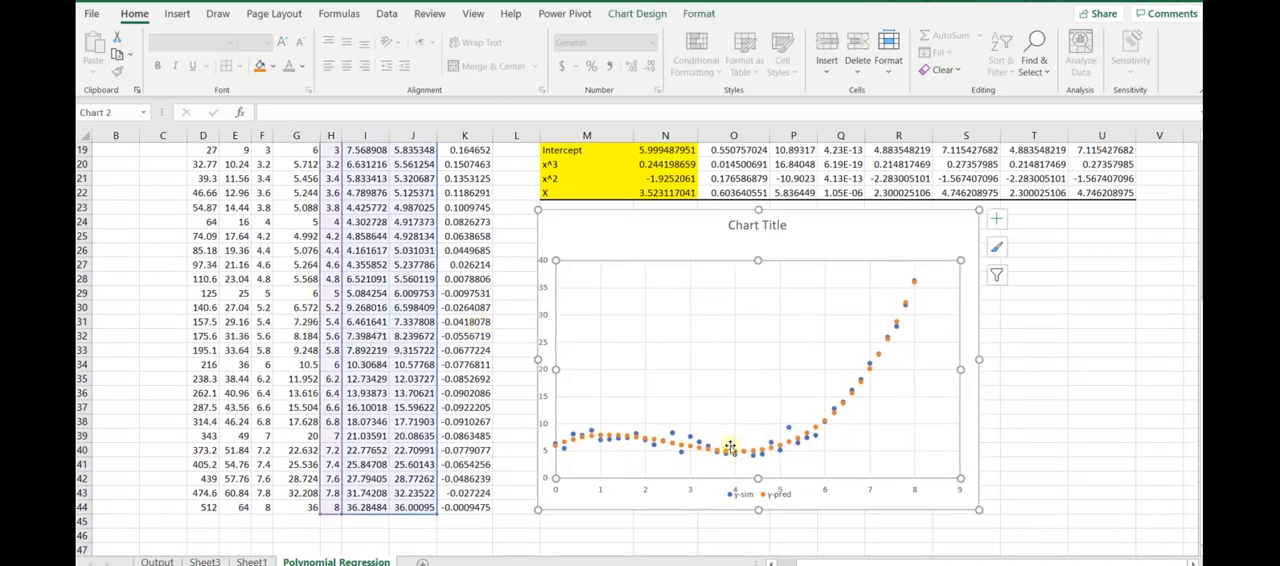
click(1010, 307)
scroll(1121, 387, up, 1)
scroll(1121, 387, up, 5)
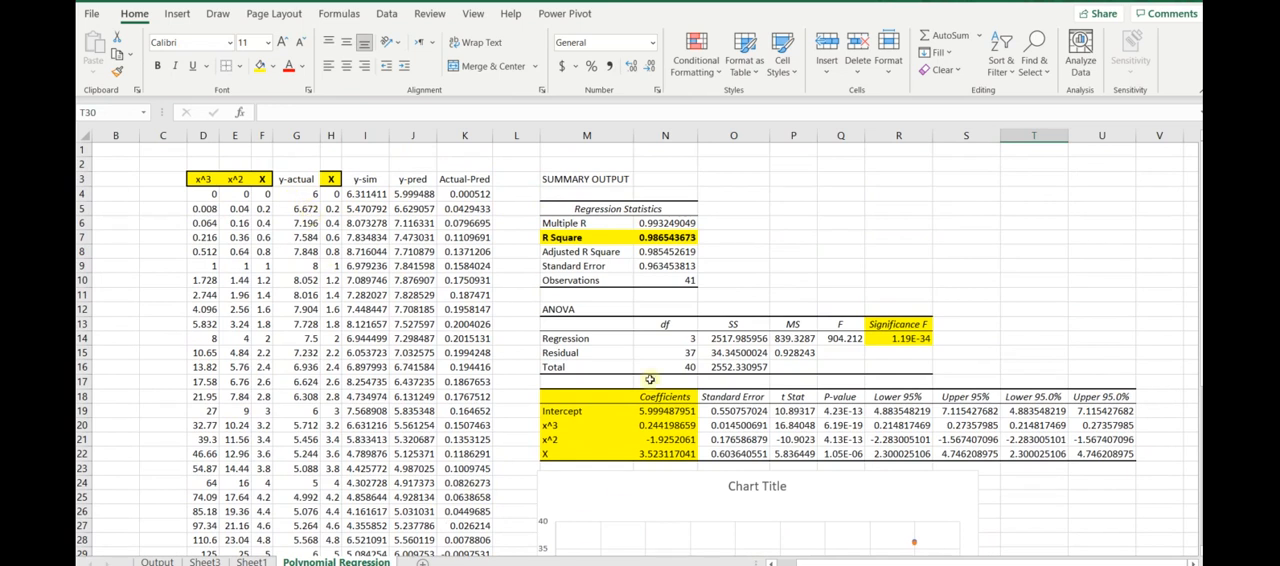
scroll(650, 379, down, 1)
scroll(650, 381, up, 1)
scroll(977, 266, down, 7)
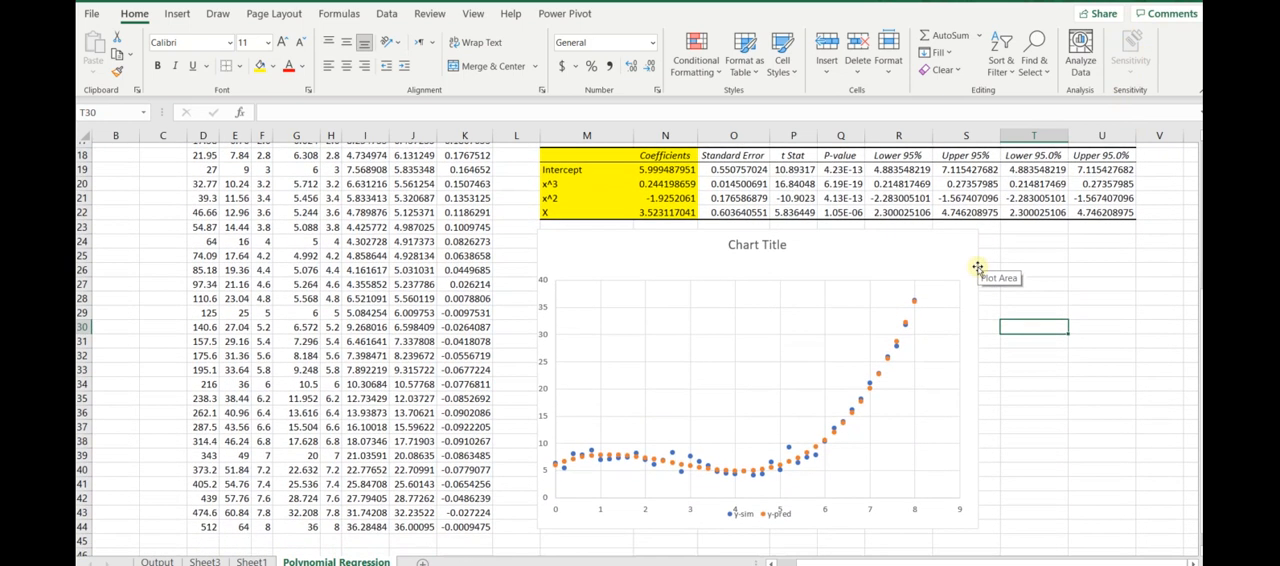